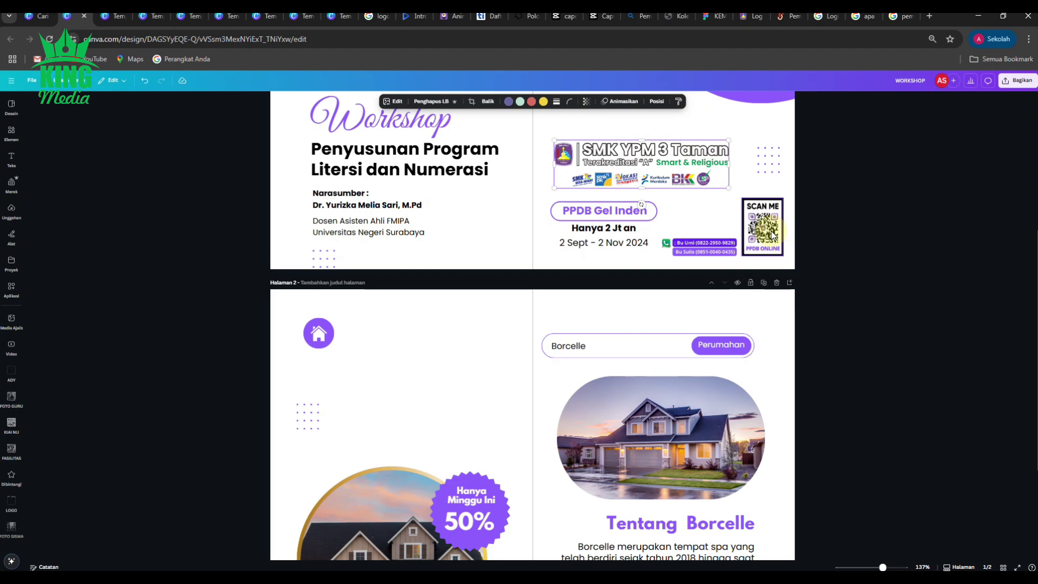
# Copy the school logo banner and the QR code from page 1 onto the blank upper area of page 2's left half.
pyautogui.keyDown('shift'); pyautogui.click(773, 236); pyautogui.keyUp('shift')
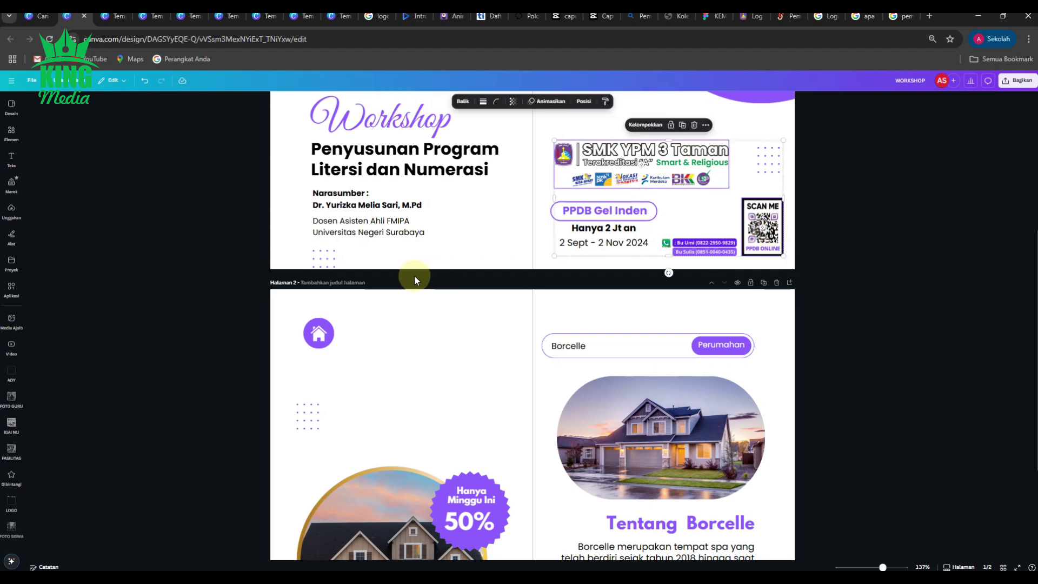
pyautogui.scroll(-3, 417, 278)
pyautogui.click(187, 234)
pyautogui.hotkey('ctrl', 'v')
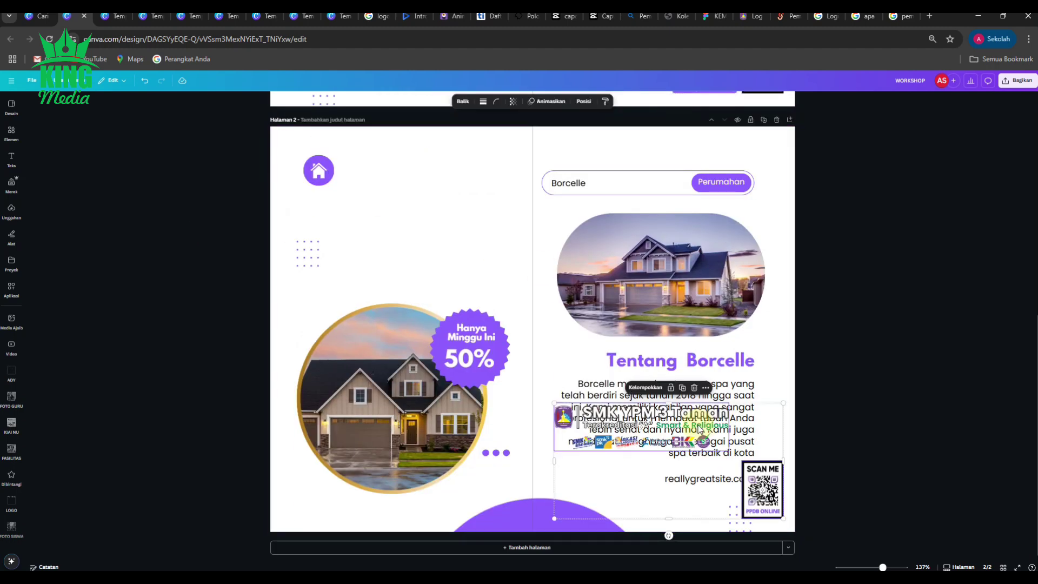
pyautogui.moveTo(595, 393); pyautogui.dragTo(358, 229)
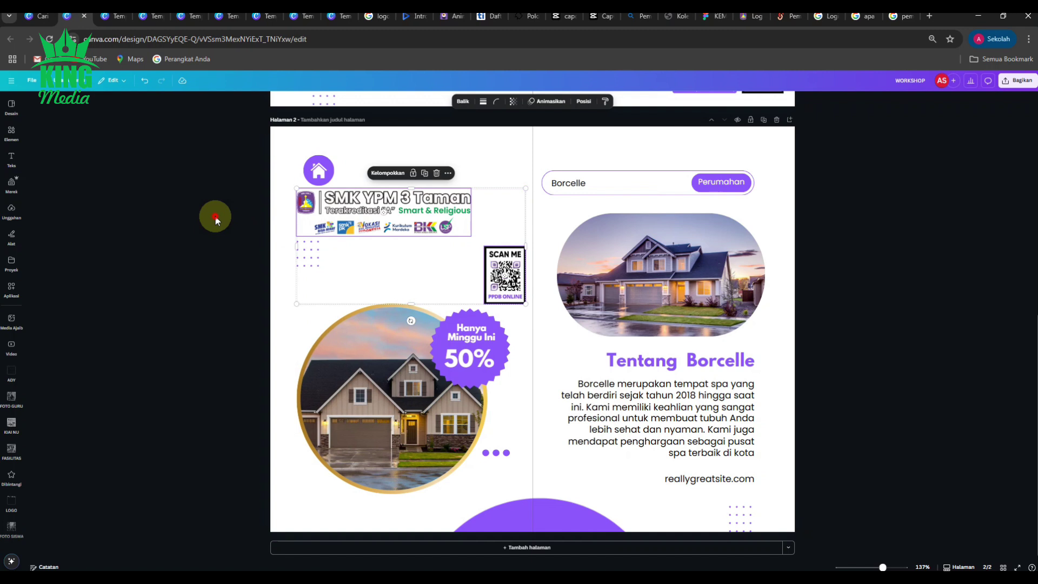
# Delete the purple house icon on page 2 and move the school logo banner up into its place.
pyautogui.click(319, 170)
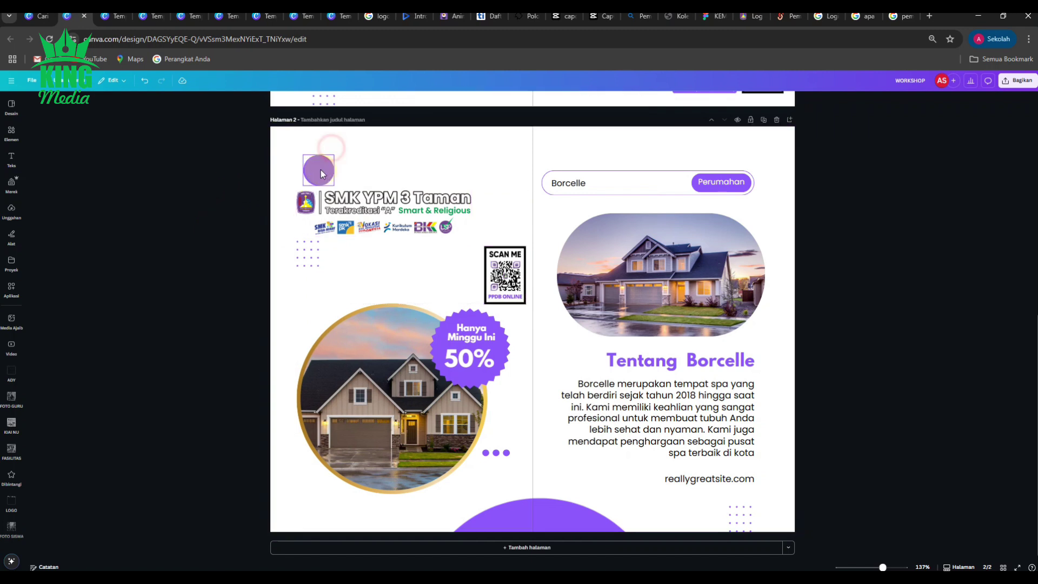
pyautogui.click(330, 148)
pyautogui.moveTo(406, 210); pyautogui.dragTo(407, 163)
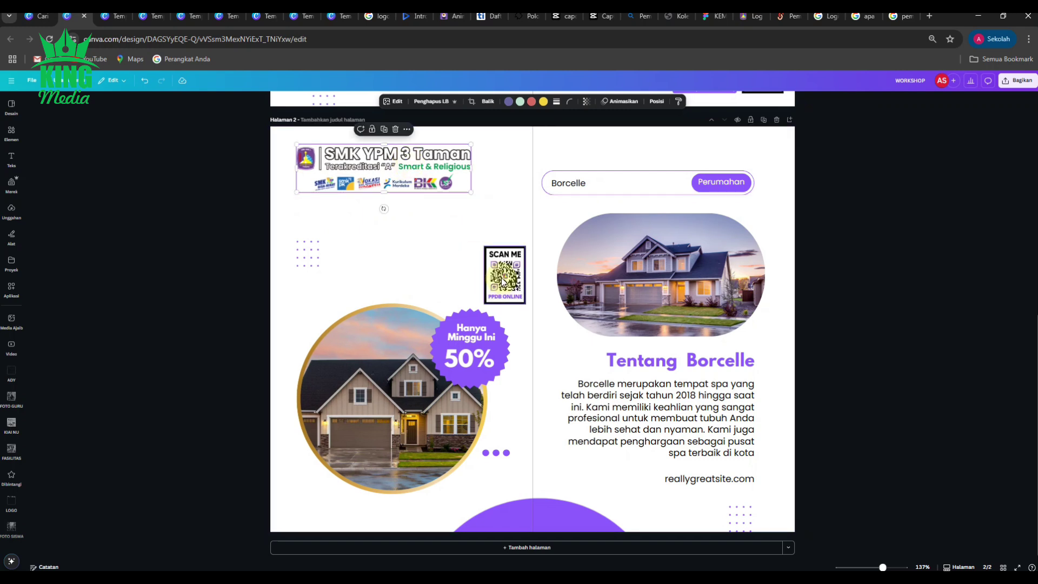
# Move the QR code on page 2 inward so it sits just above the 50% badge.
pyautogui.moveTo(504, 272); pyautogui.dragTo(488, 271)
pyautogui.click(246, 270)
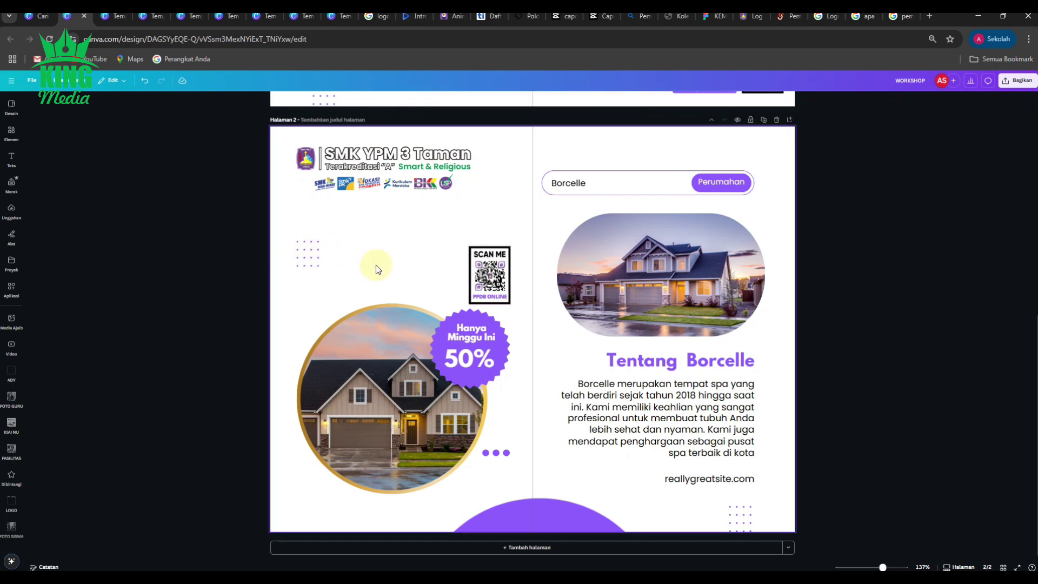
pyautogui.moveTo(493, 278); pyautogui.dragTo(474, 270)
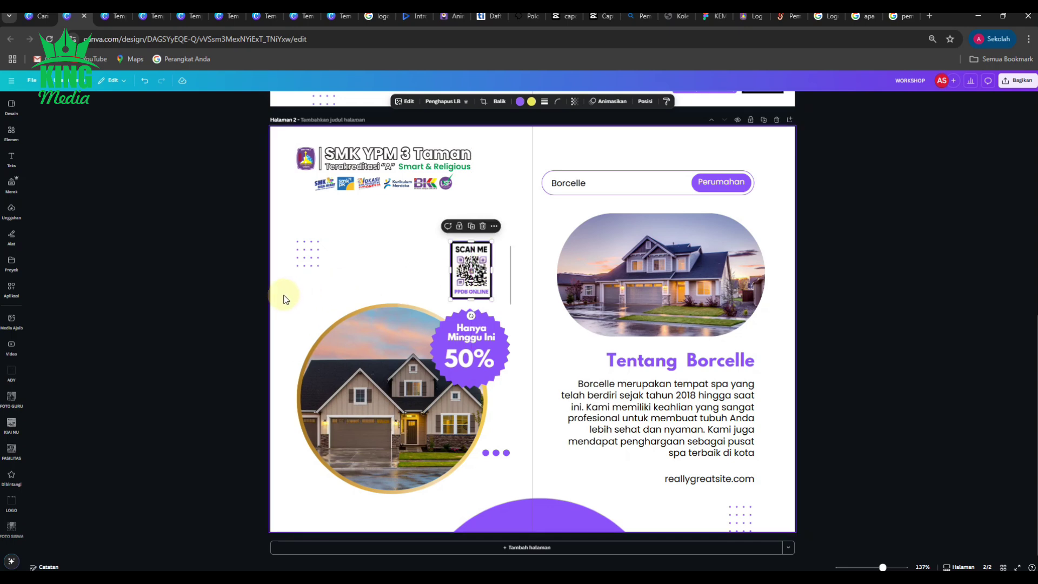
# Copy the "PPDB Gel Inden" label with its price and date lines from page 1 and place them beside page 2's QR code.
pyautogui.scroll(3, 285, 294)
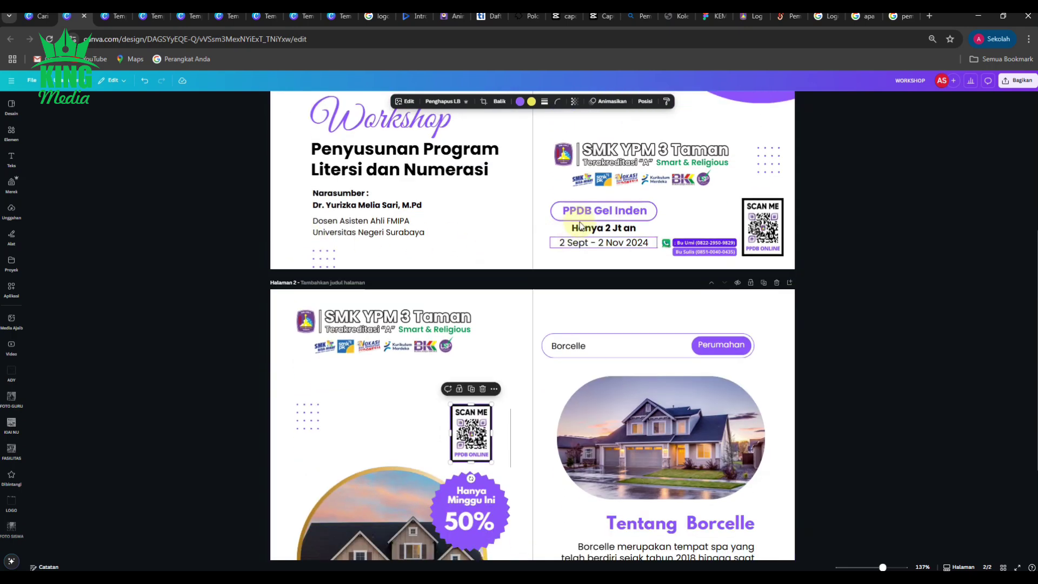
pyautogui.click(574, 214)
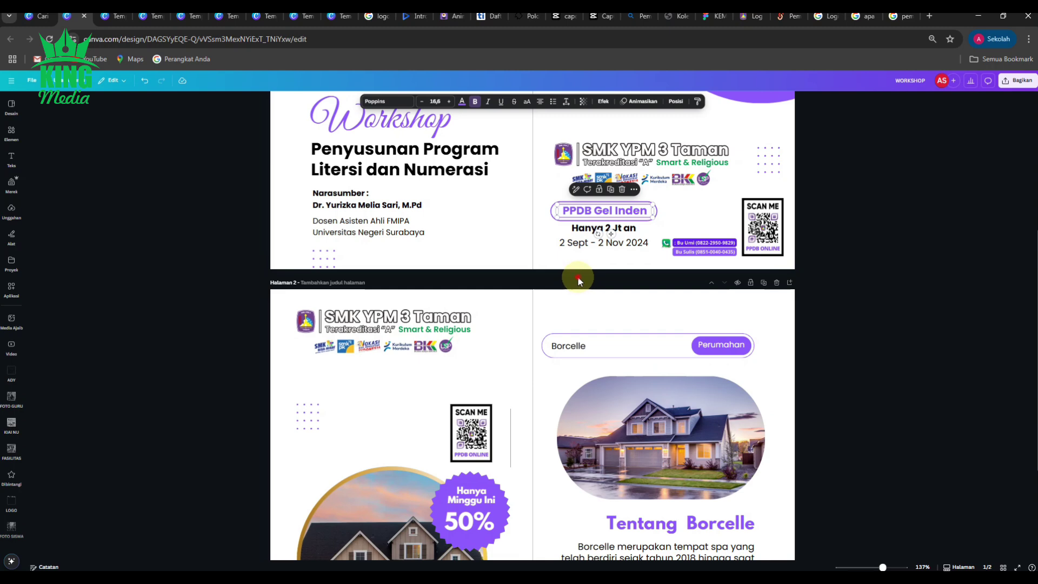
pyautogui.moveTo(609, 249); pyautogui.dragTo(548, 201)
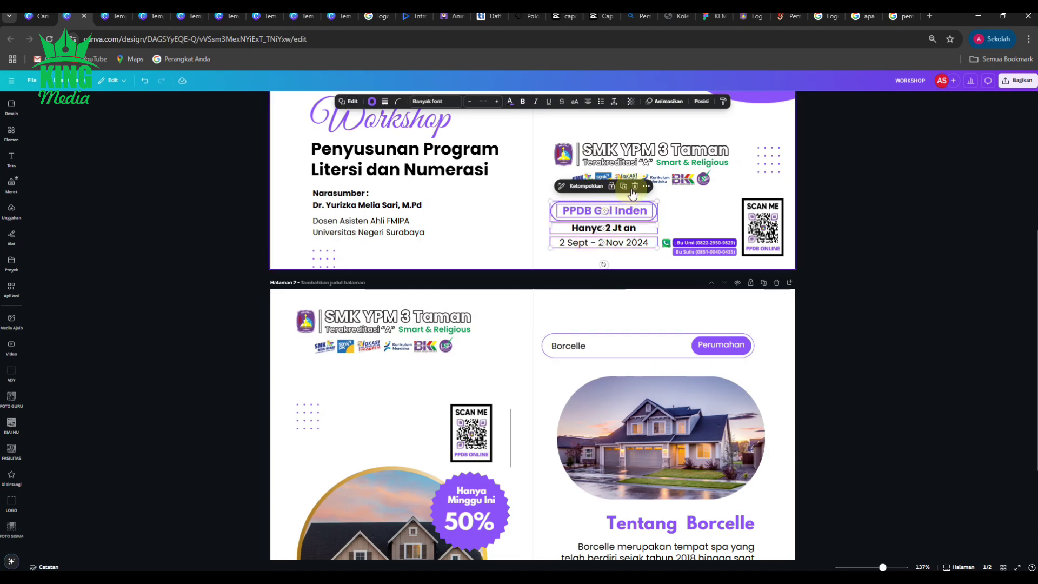
pyautogui.scroll(-3, 287, 296)
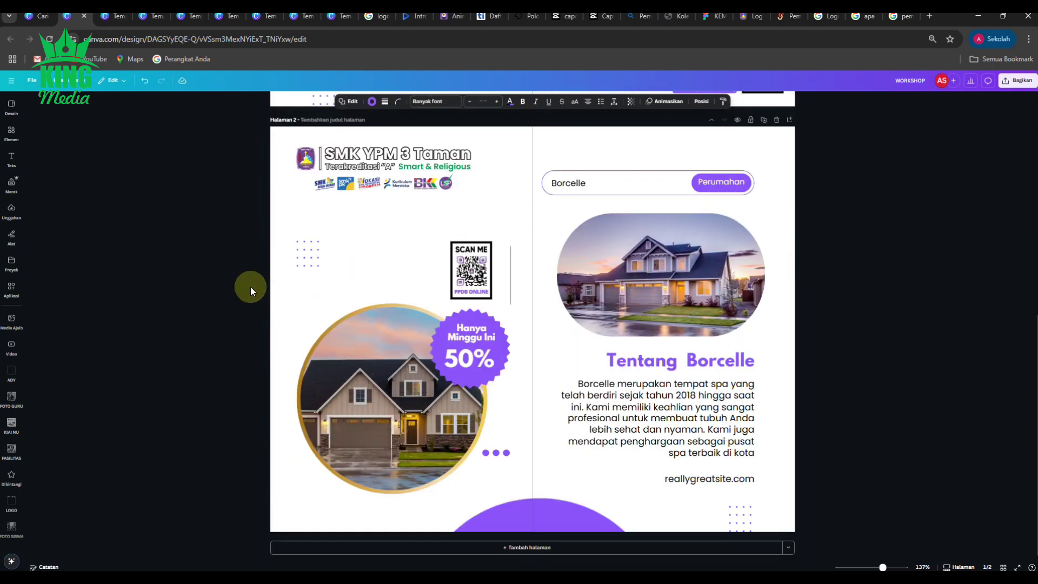
pyautogui.click(249, 286)
pyautogui.write('PPDB Gel Inden Hanya 2 Jt an 2 Sept - 2 Nov 2024')
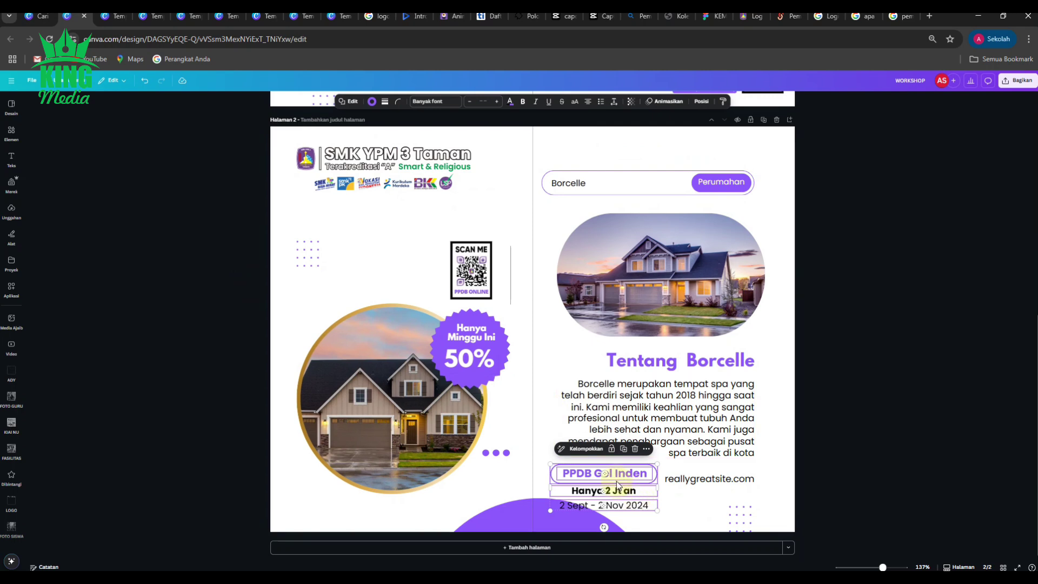
pyautogui.moveTo(613, 408); pyautogui.dragTo(389, 252)
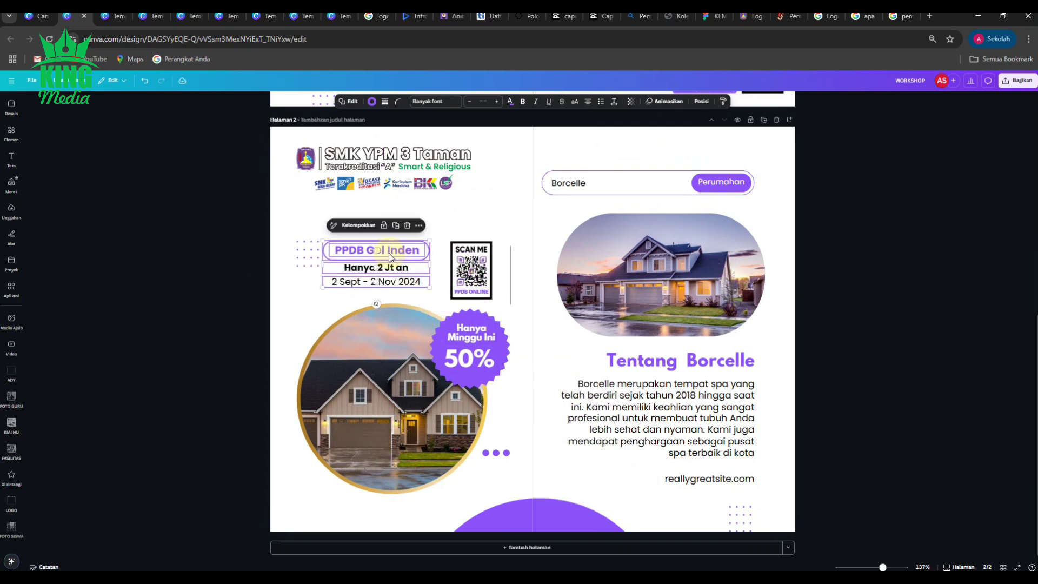
# Lower the school logo banner on page 2 so it sits closer to the "PPDB Gel Inden" label.
pyautogui.moveTo(413, 154); pyautogui.dragTo(421, 189)
pyautogui.click(254, 204)
pyautogui.click(190, 220)
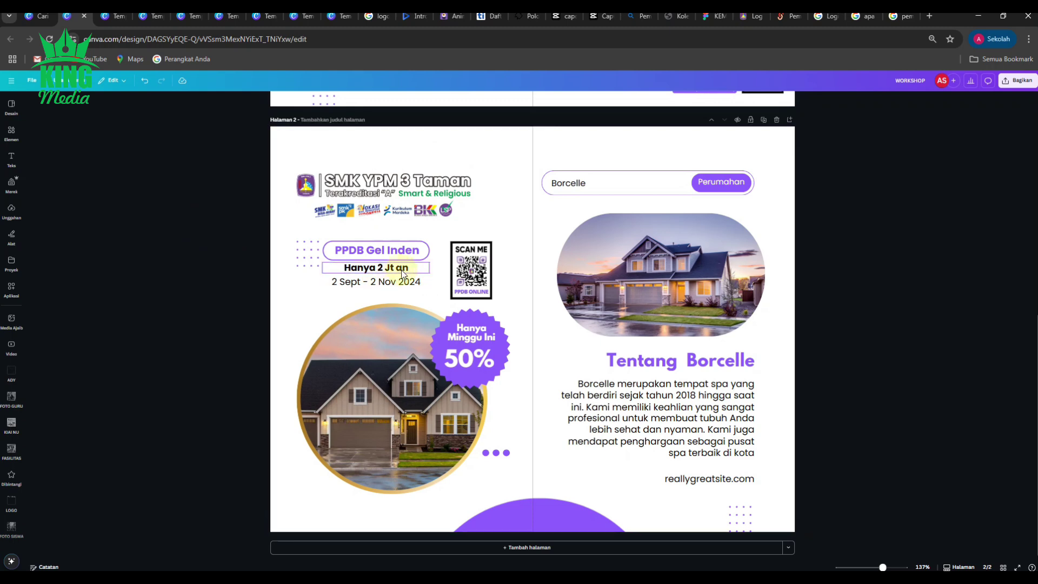
# Delete the date line on page 2 and replace the "Hanya 2 Jt an" text with "Coming Soon..", lowered slightly under the label.
pyautogui.scroll(5, 287, 294)
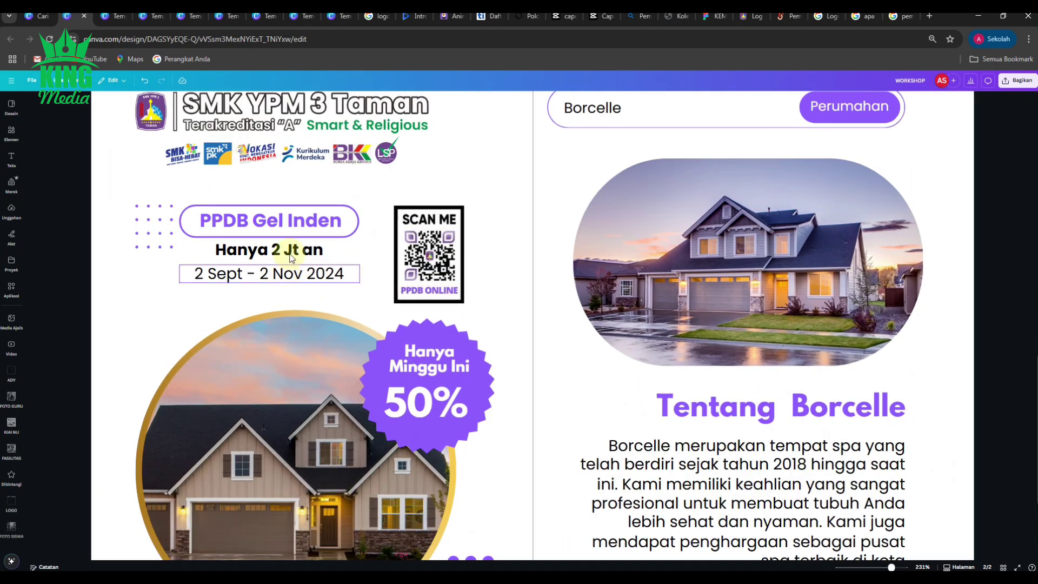
pyautogui.click(287, 278)
pyautogui.click(287, 250)
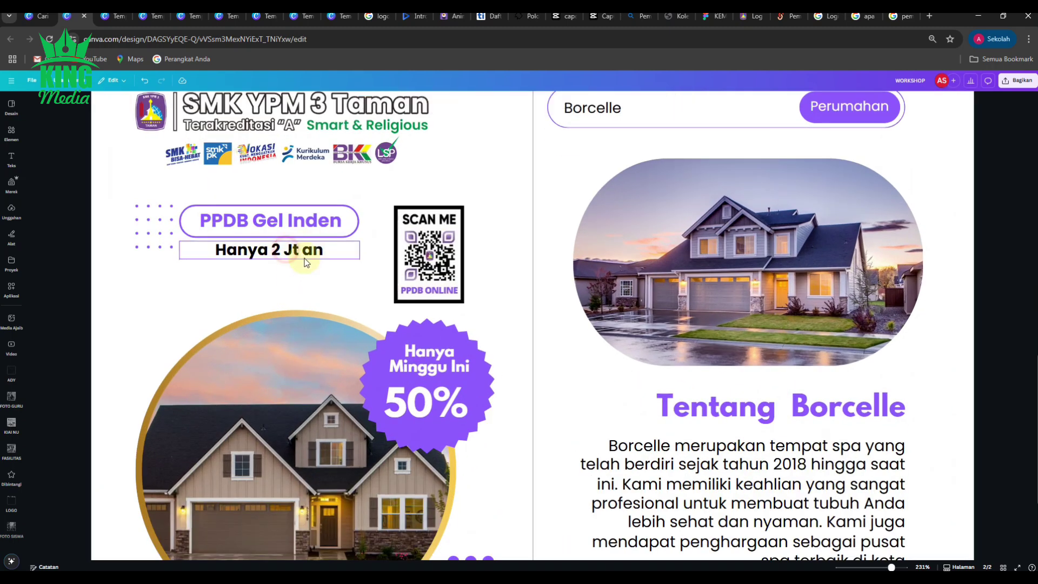
pyautogui.click(309, 258)
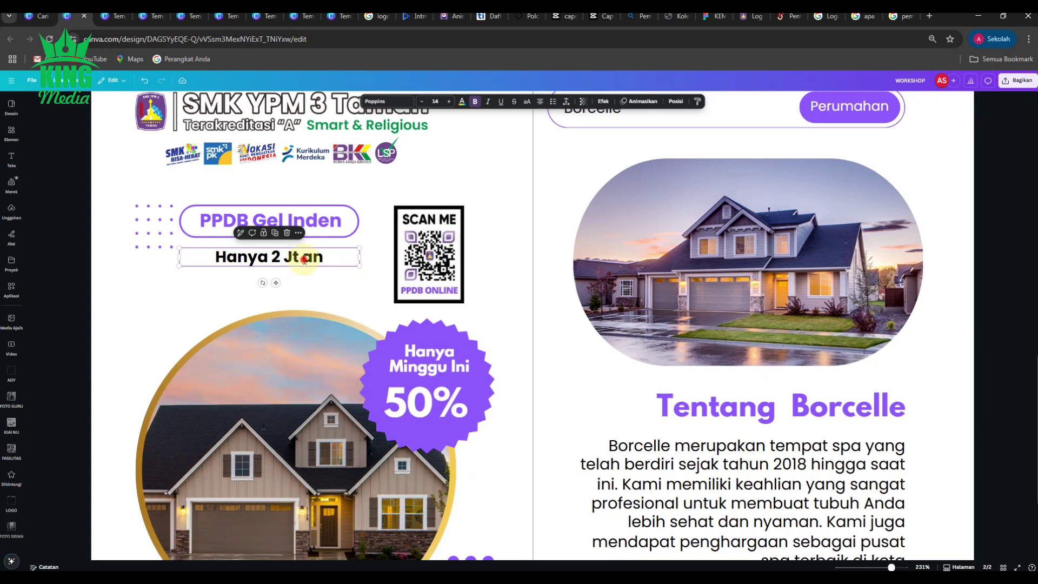
pyautogui.doubleClick(305, 259)
pyautogui.write('Coming')
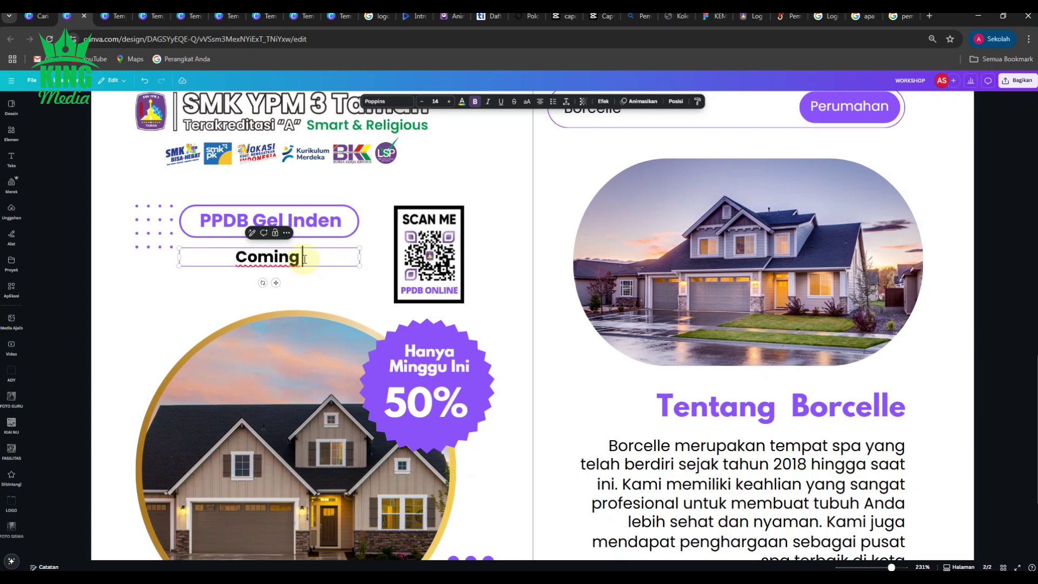
pyautogui.write(' Soon')
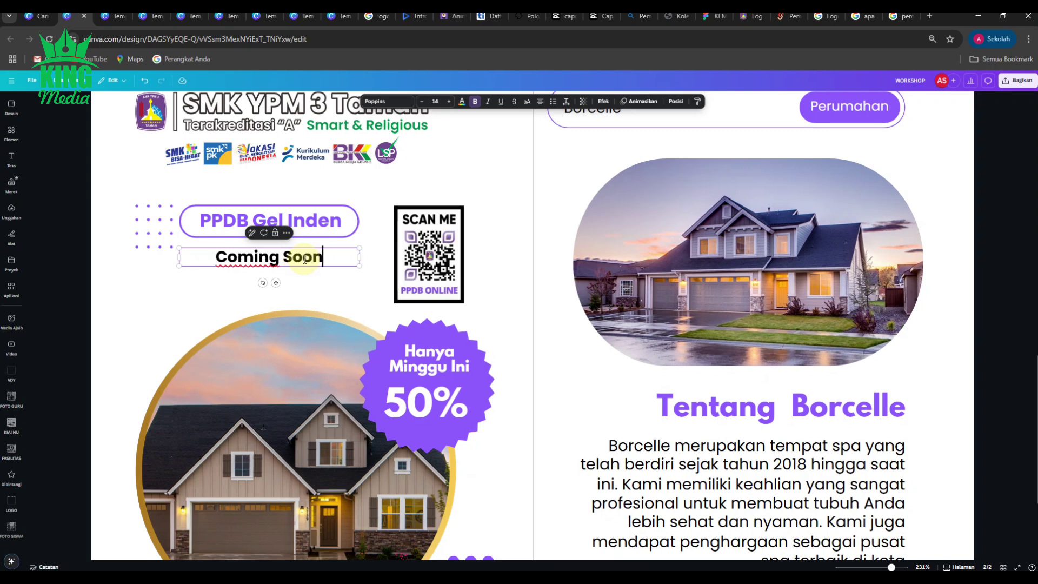
pyautogui.write('..')
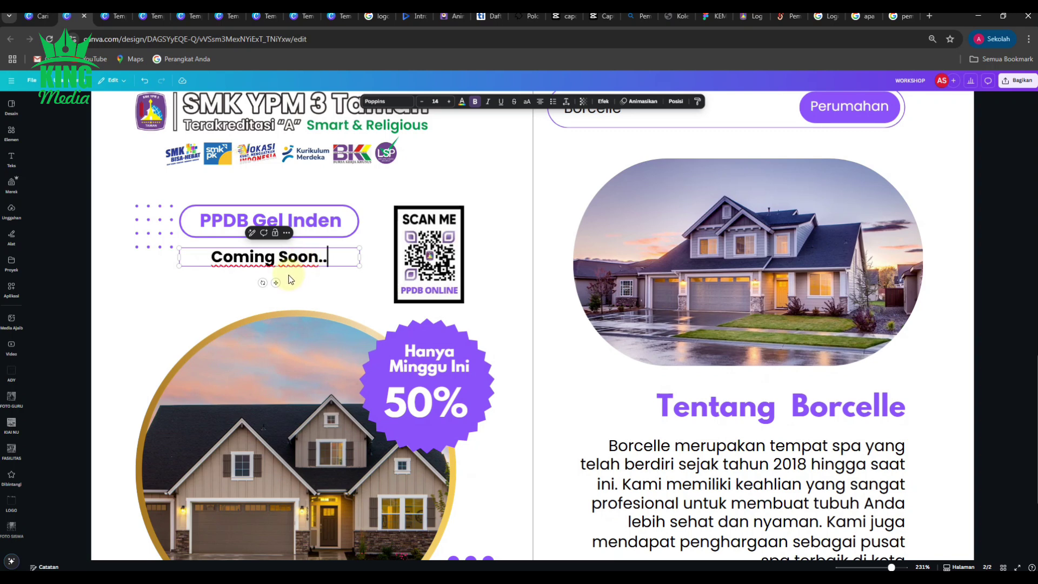
pyautogui.scroll(-5, 290, 280)
pyautogui.click(139, 232)
# Shrink the QR code on page 2 and position it to the side of the "PPDB Gel Inden" label, clear of the 50% badge.
pyautogui.click(471, 256)
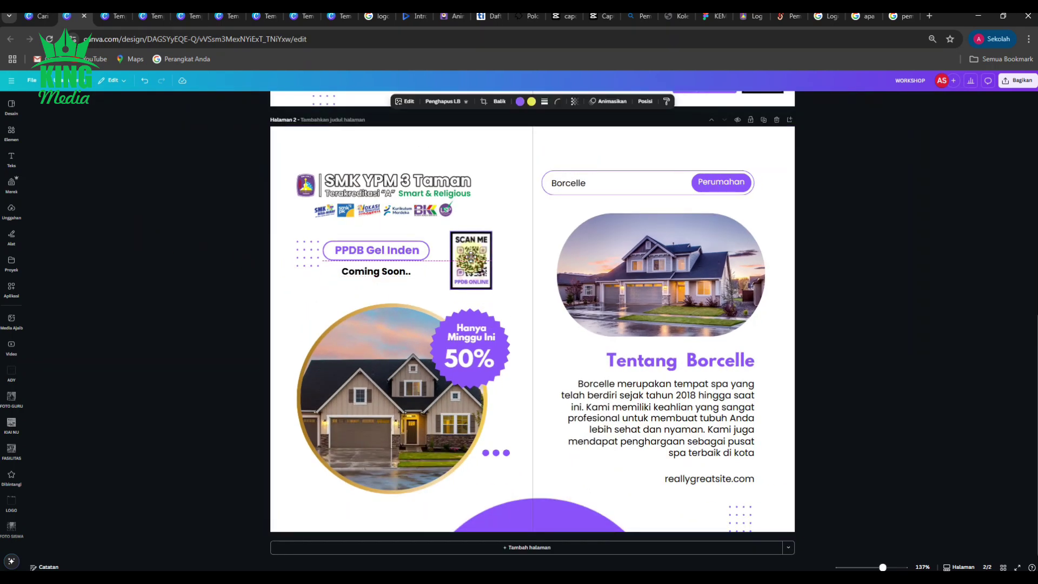
pyautogui.moveTo(471, 257)
pyautogui.mouseDown()
pyautogui.moveTo(477, 224)
pyautogui.moveTo(469, 234)
pyautogui.moveTo(486, 225)
pyautogui.moveTo(486, 252)
pyautogui.mouseUp()
pyautogui.click(254, 258)
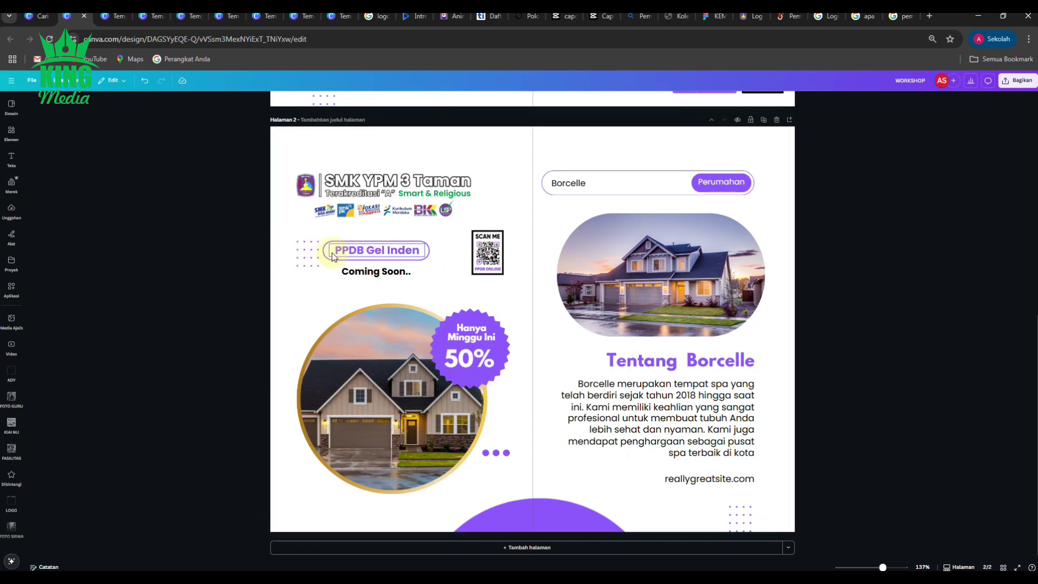
# Shift the "PPDB Gel Inden" label and "Coming Soon.." text slightly toward the QR code, and nudge the QR code down a little.
pyautogui.moveTo(243, 245); pyautogui.dragTo(271, 276)
pyautogui.moveTo(362, 257); pyautogui.dragTo(372, 257)
pyautogui.click(238, 251)
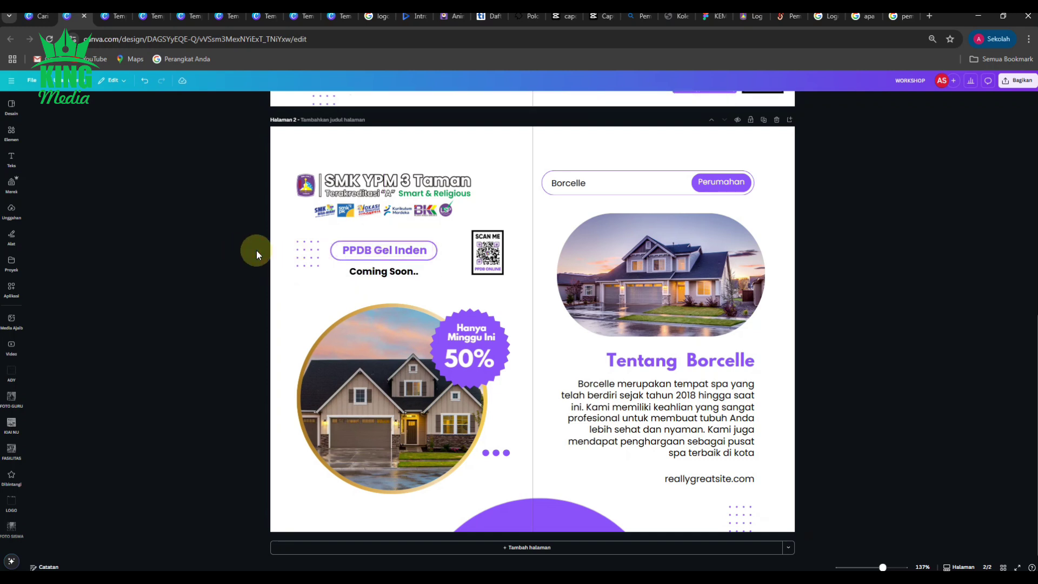
pyautogui.click(493, 256)
pyautogui.moveTo(493, 257); pyautogui.dragTo(493, 258)
pyautogui.click(156, 357)
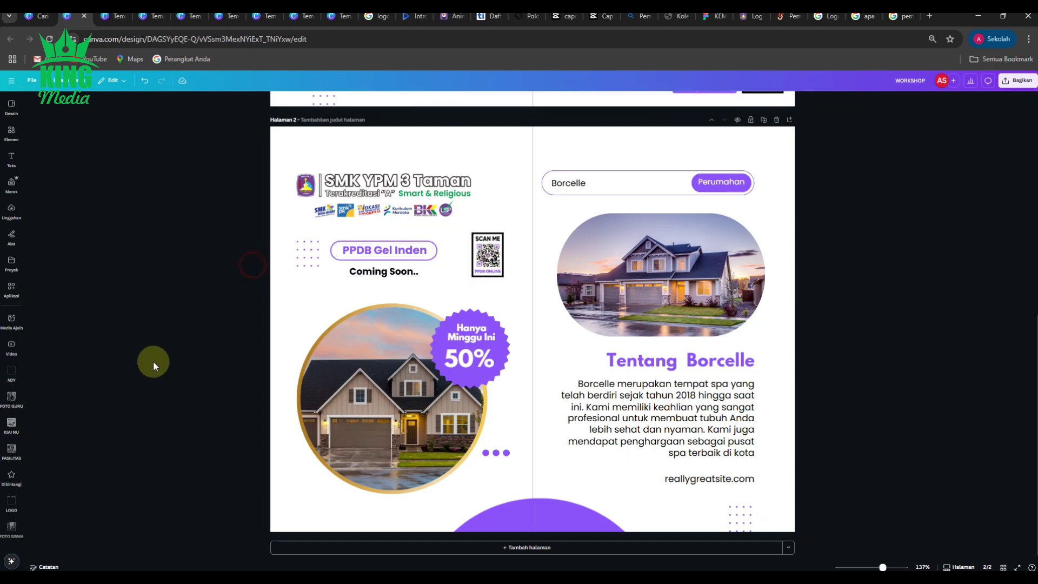
# Insert the shark mascot with folded hands from the uploaded logo folder onto page 2.
pyautogui.click(11, 501)
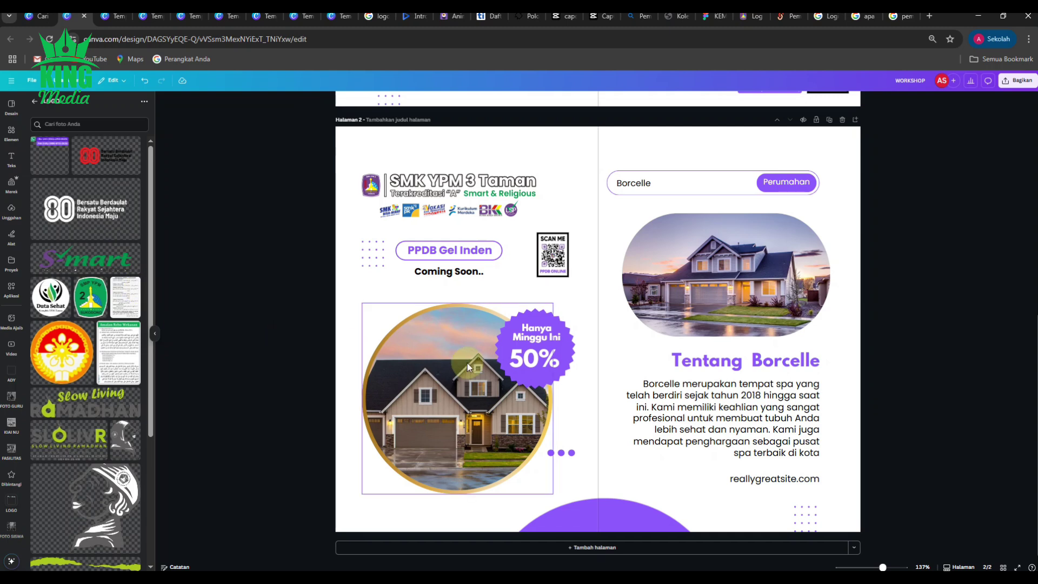
pyautogui.scroll(3, 461, 366)
pyautogui.scroll(-2, 325, 361)
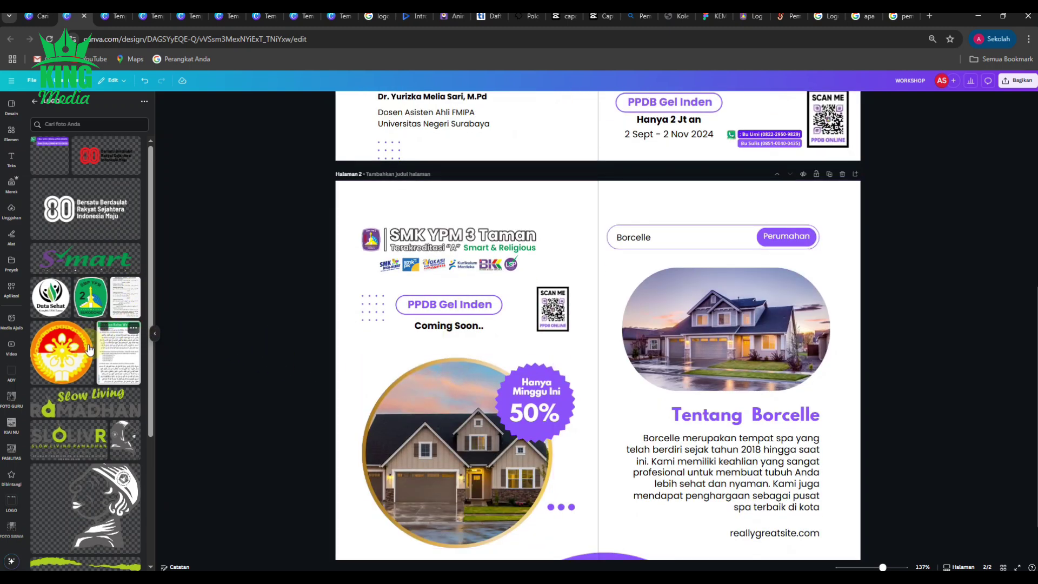
pyautogui.scroll(-10, 86, 348)
pyautogui.scroll(-5, 86, 349)
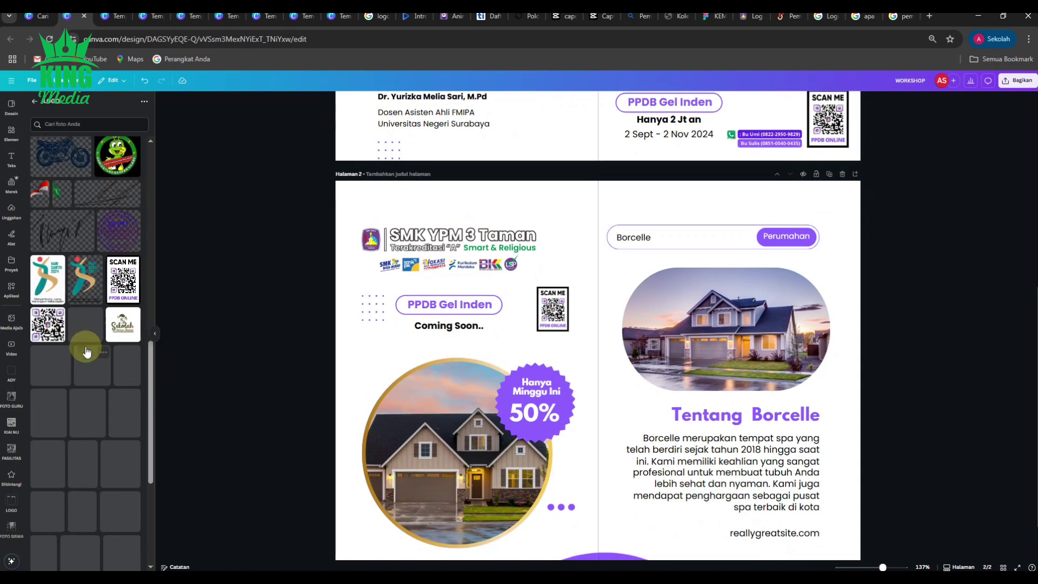
pyautogui.click(60, 315)
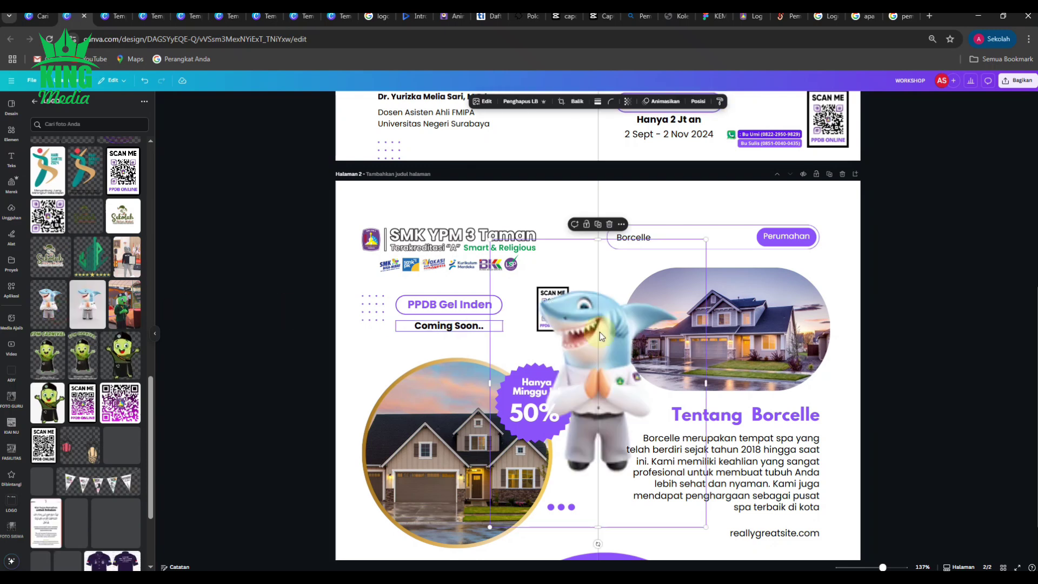
# Crop the empty margins on all four sides of the shark mascot image.
pyautogui.moveTo(598, 239); pyautogui.dragTo(596, 282)
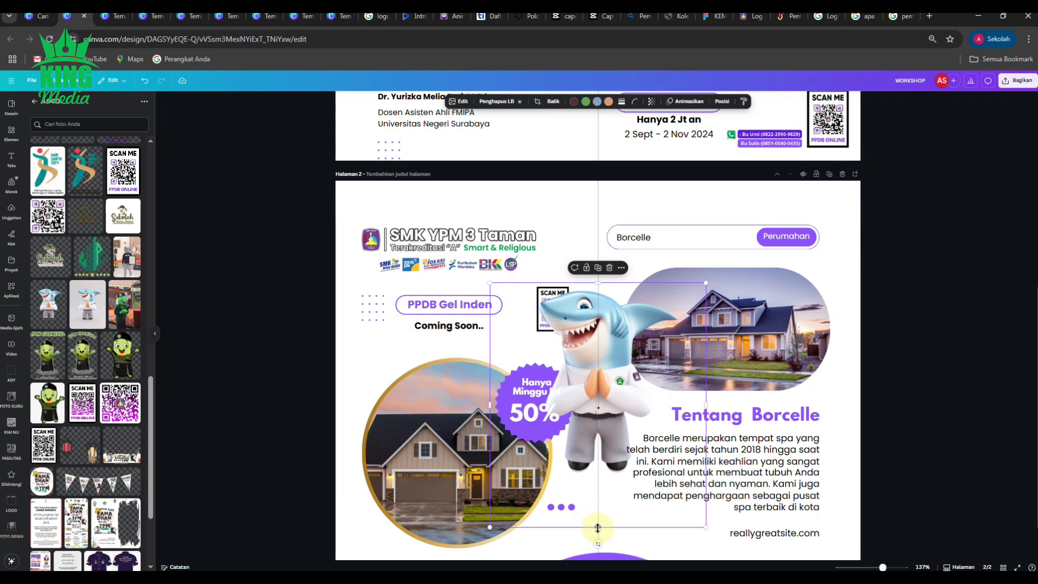
pyautogui.moveTo(598, 526); pyautogui.dragTo(603, 476)
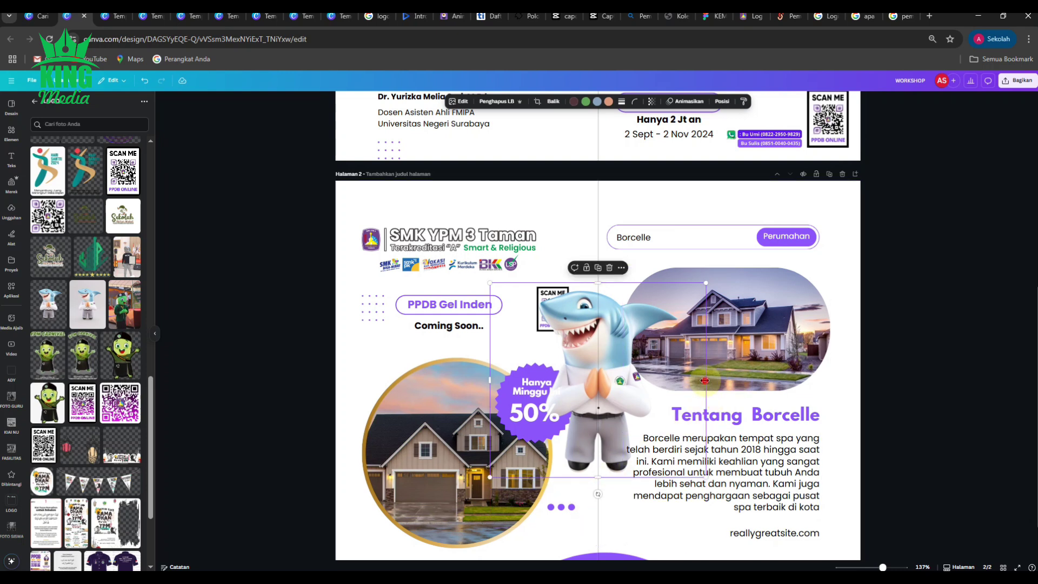
pyautogui.moveTo(706, 380); pyautogui.dragTo(681, 385)
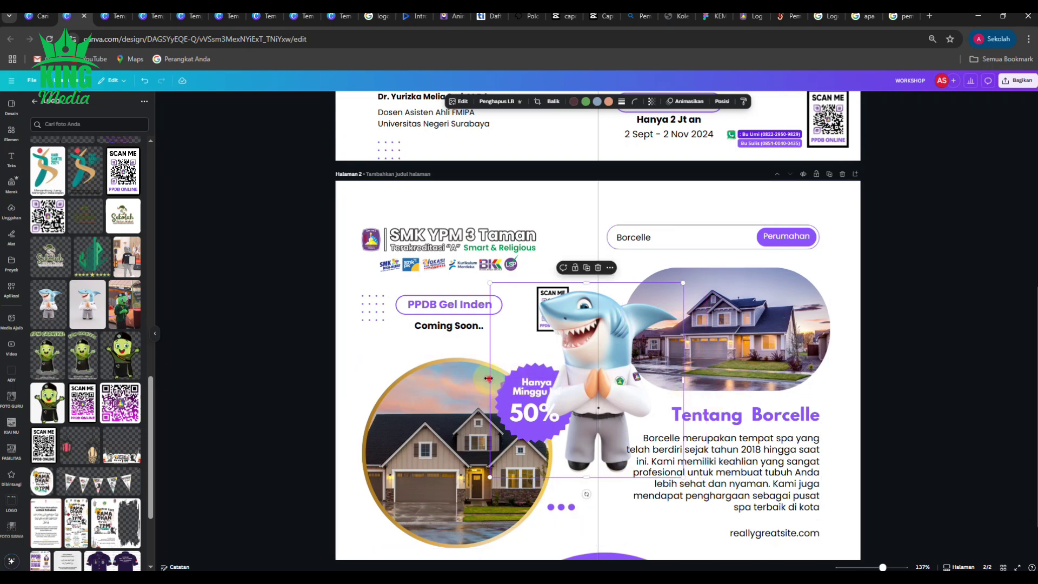
pyautogui.moveTo(490, 379); pyautogui.dragTo(531, 366)
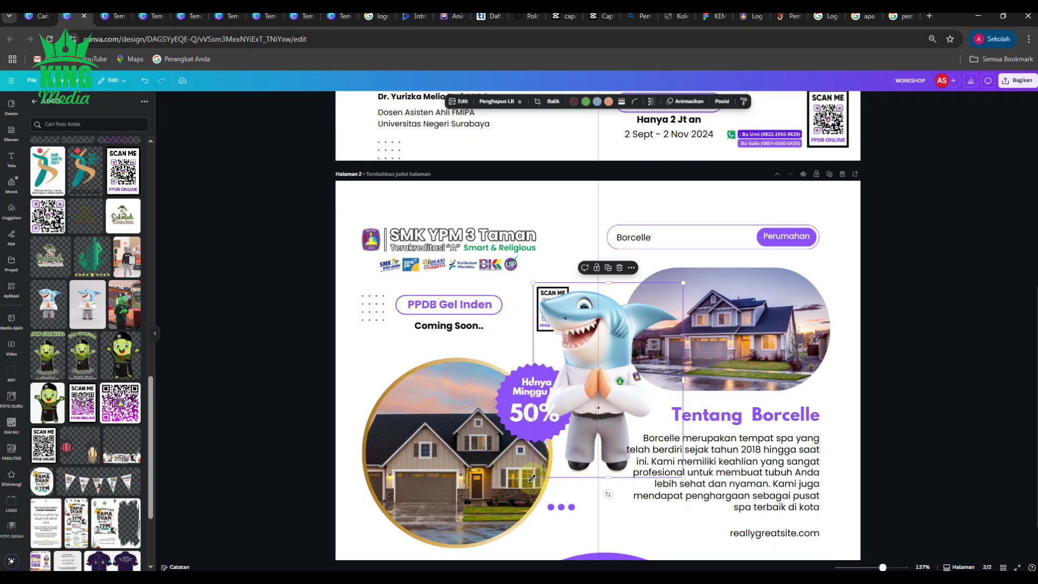
# Scale the shark mascot down to about the logo banner's height and place it beside the banner, above the QR code.
pyautogui.moveTo(533, 478); pyautogui.dragTo(541, 269)
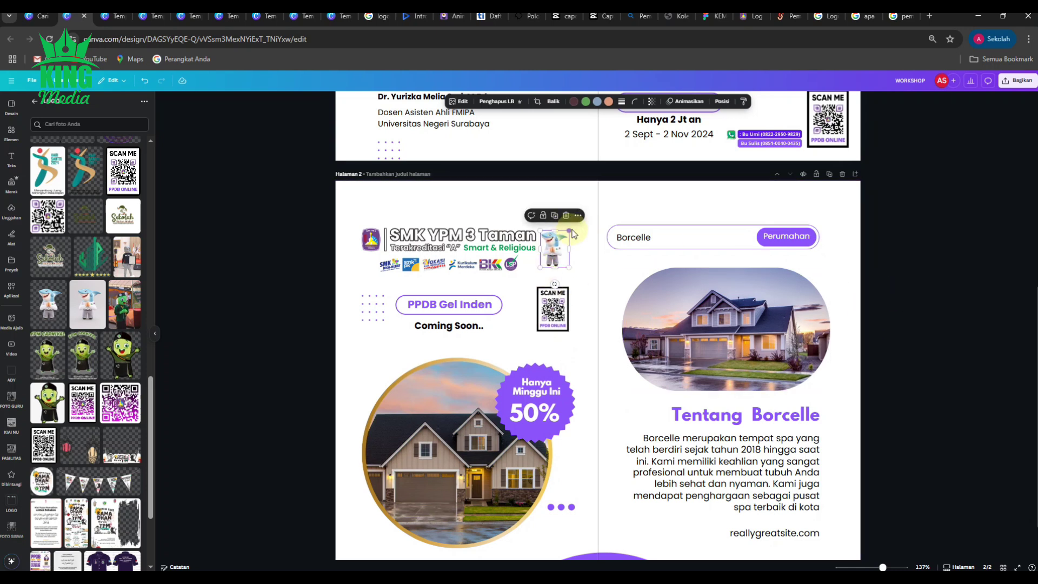
pyautogui.moveTo(569, 228); pyautogui.dragTo(571, 227)
pyautogui.click(919, 293)
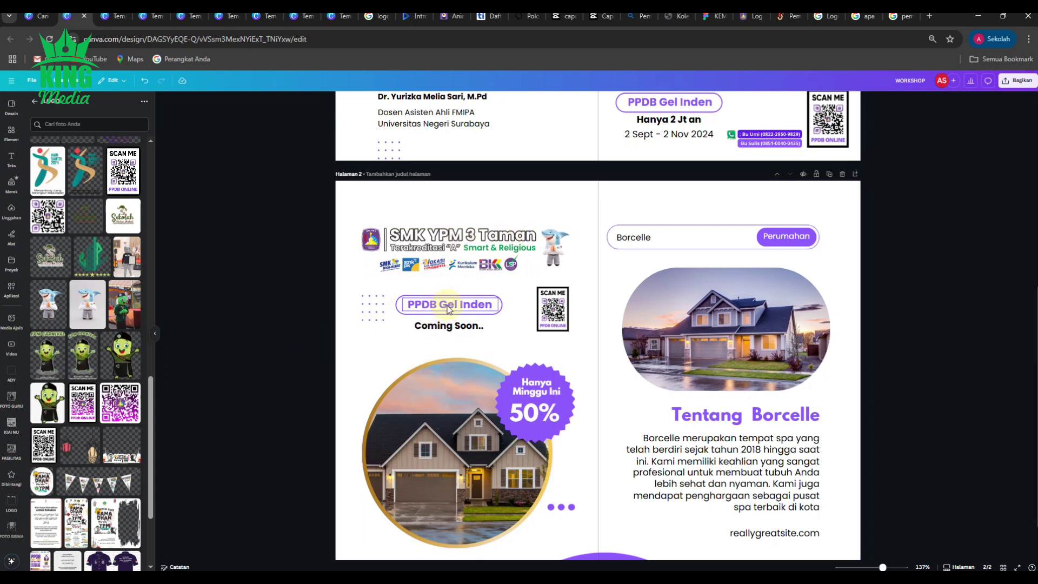
pyautogui.scroll(3, 407, 253)
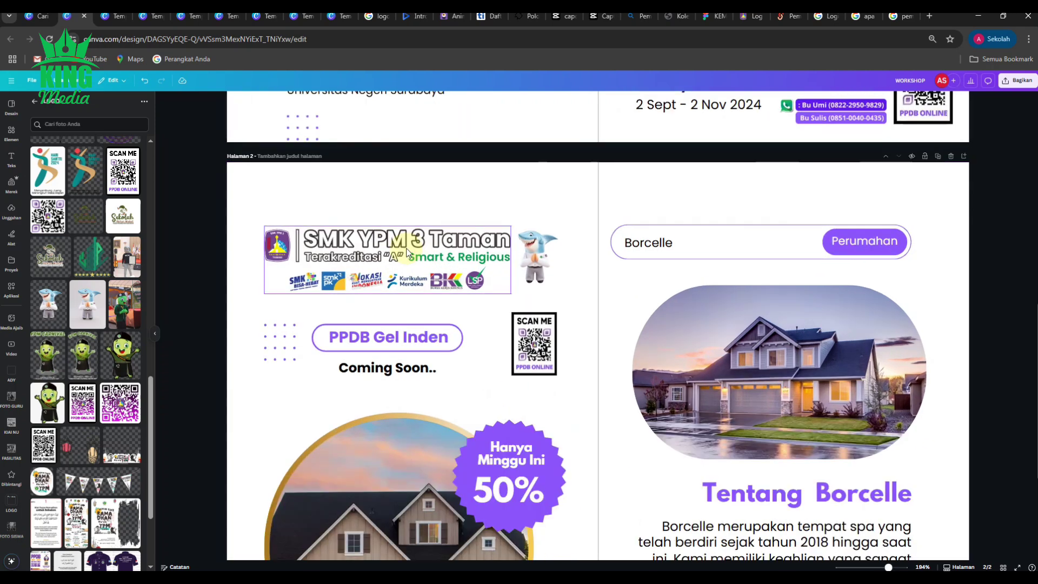
# Move the school logo banner and the shark mascot together higher up on page 2.
pyautogui.click(404, 248)
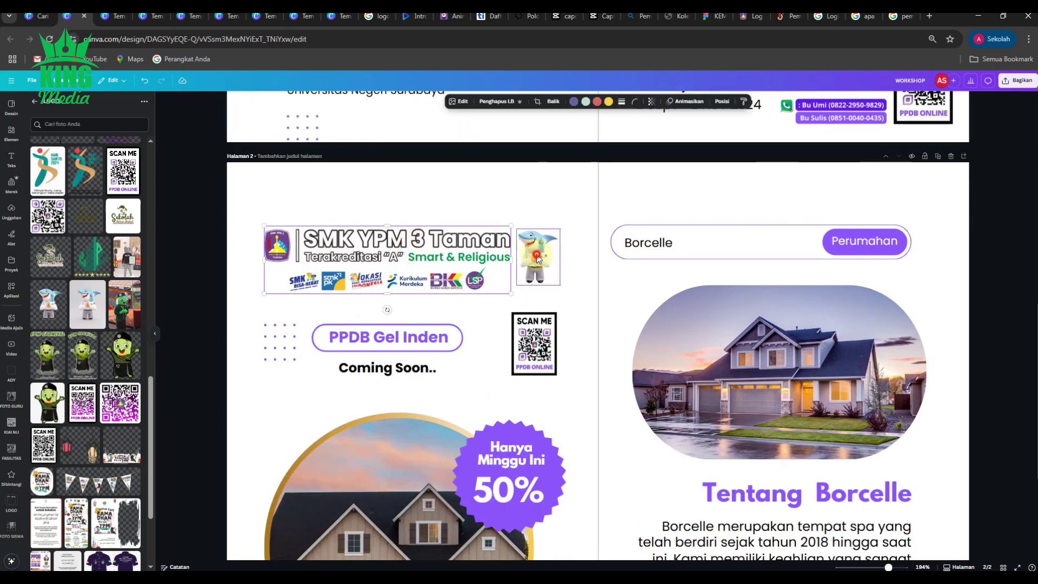
pyautogui.keyDown('shift'); pyautogui.click(536, 256); pyautogui.keyUp('shift')
pyautogui.moveTo(491, 254); pyautogui.dragTo(501, 215)
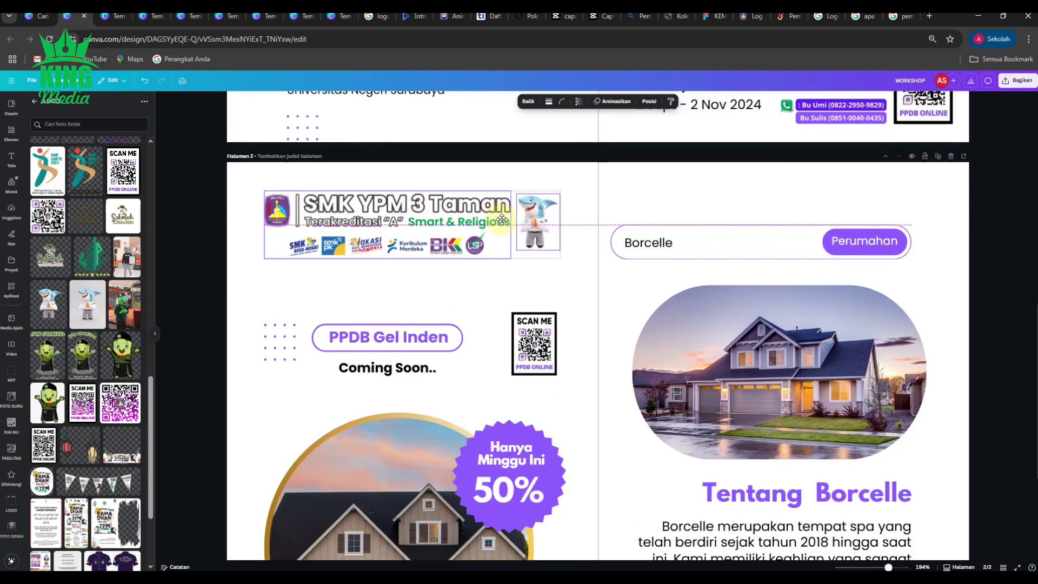
pyautogui.click(229, 309)
# Move the "PPDB Gel Inden" label and "Coming Soon.." text up beneath the logo banner, leaving the dot grid in place.
pyautogui.click(395, 336)
pyautogui.click(238, 336)
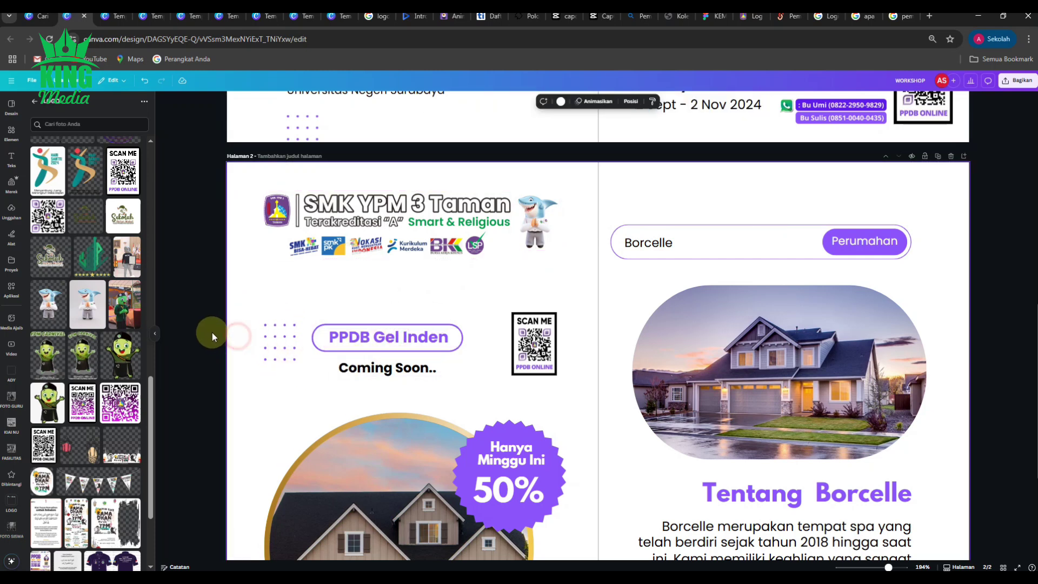
pyautogui.moveTo(212, 327); pyautogui.dragTo(416, 375)
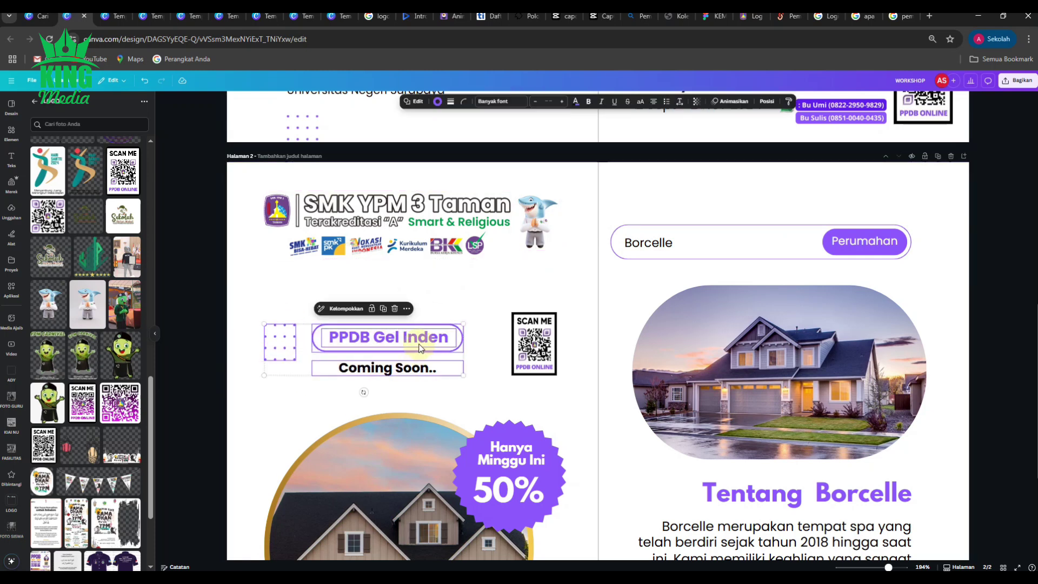
pyautogui.keyDown('shift'); pyautogui.click(281, 346); pyautogui.keyUp('shift')
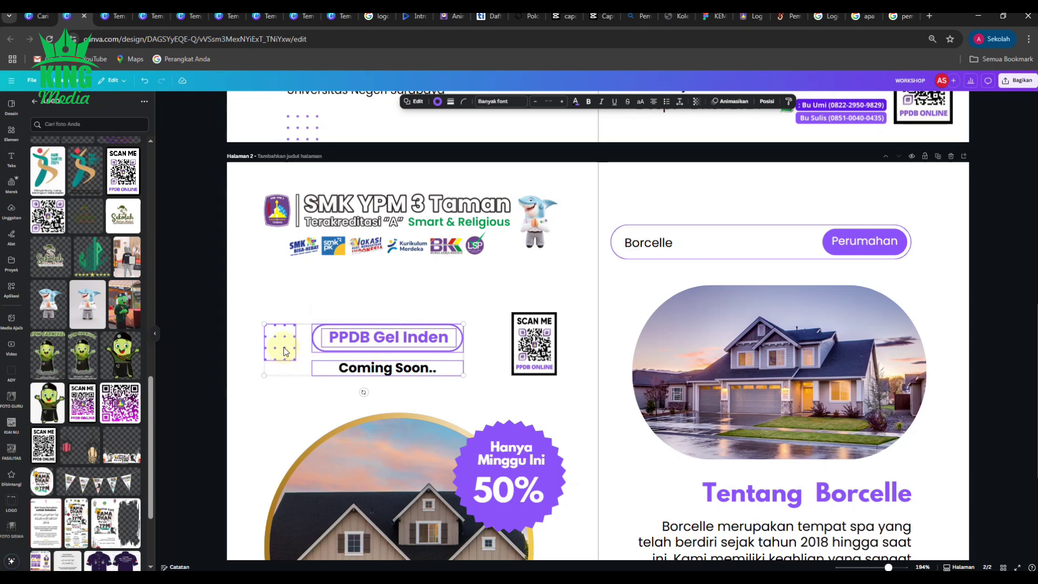
pyautogui.moveTo(419, 330); pyautogui.dragTo(428, 280)
pyautogui.click(212, 289)
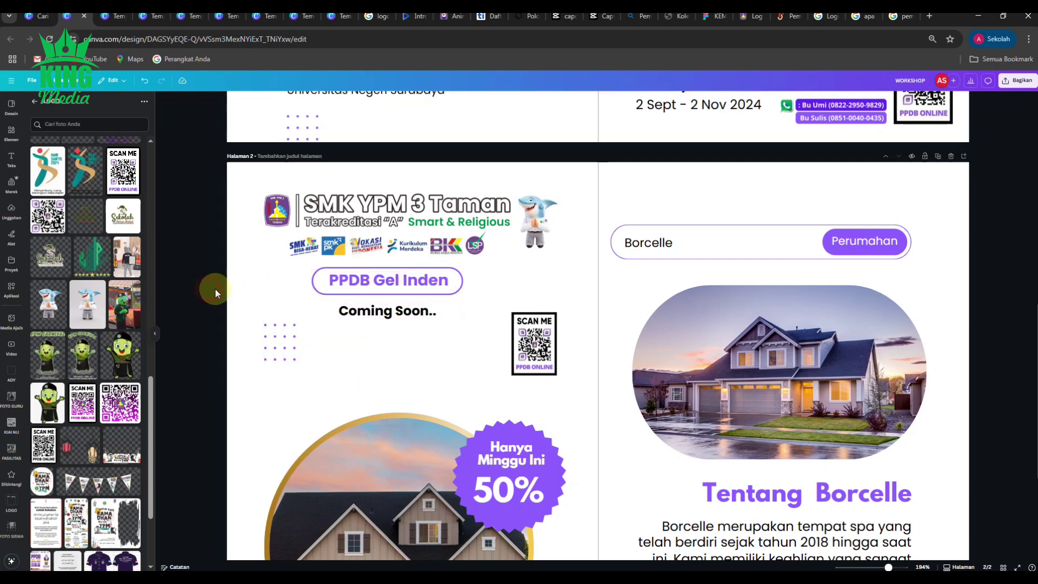
# Insert the two-line WhatsApp contact graphic from the uploaded logo folder onto page 2 and crop away its empty lower area.
pyautogui.scroll(-3, 456, 362)
pyautogui.scroll(1, 466, 368)
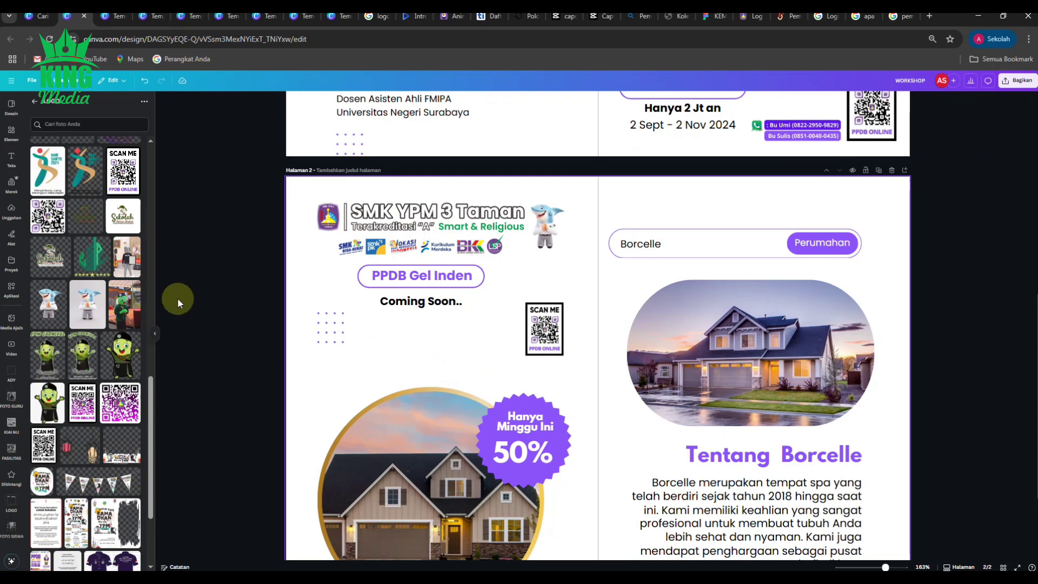
pyautogui.click(199, 293)
pyautogui.scroll(10, 86, 243)
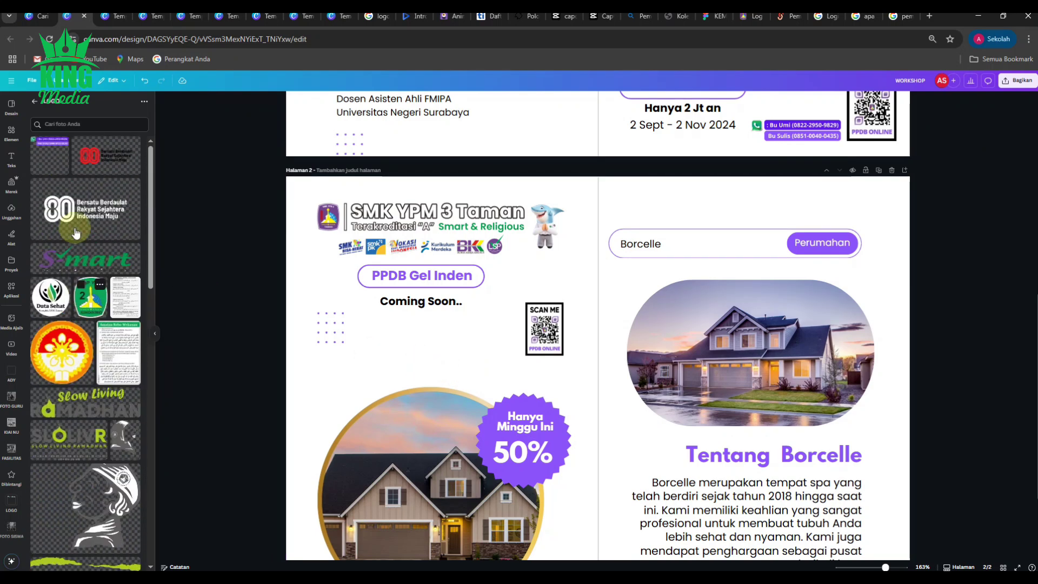
pyautogui.click(52, 166)
pyautogui.scroll(-1, 616, 520)
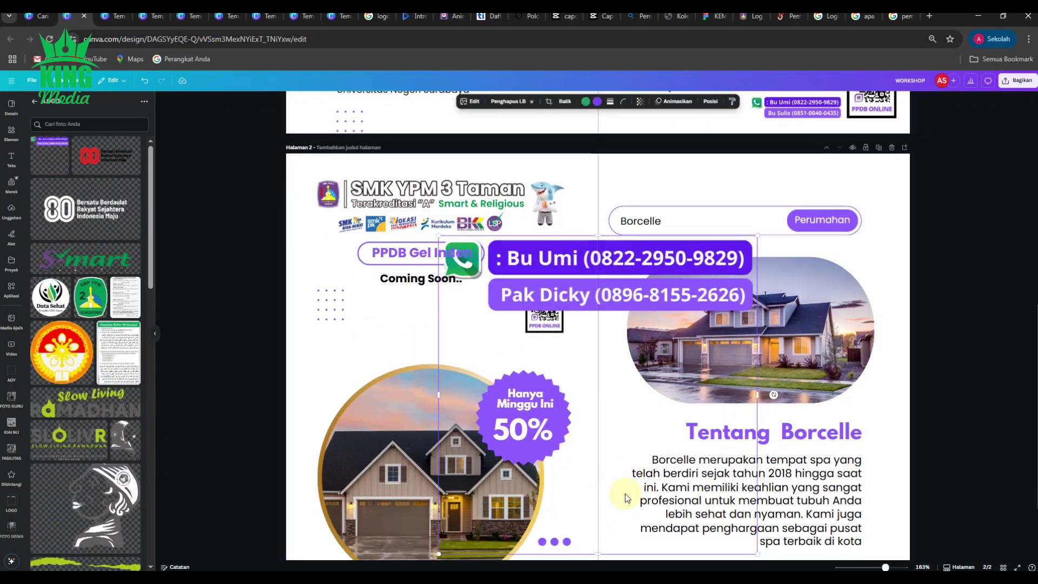
pyautogui.moveTo(597, 523); pyautogui.dragTo(598, 281)
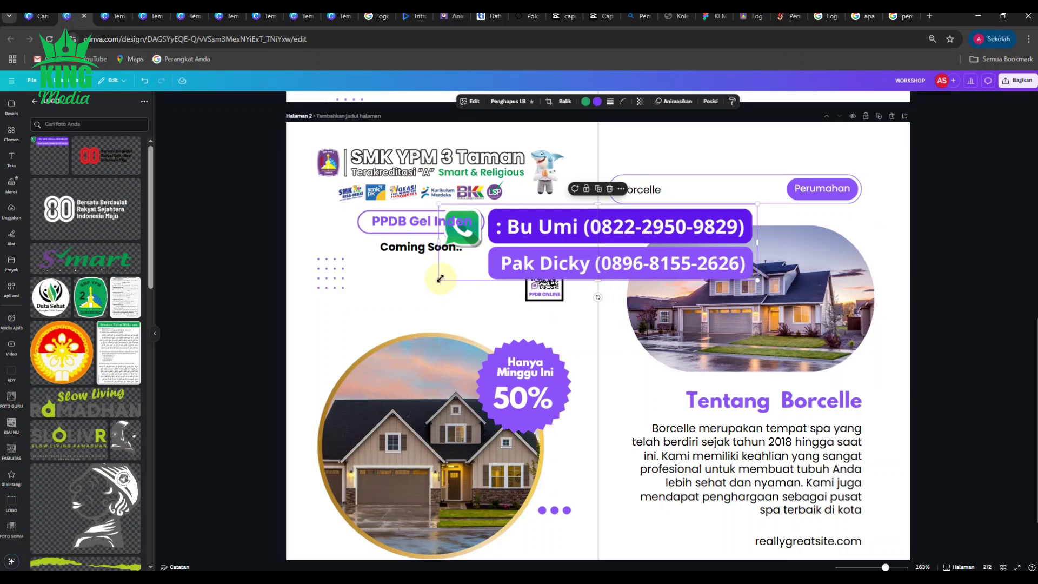
# Shrink the WhatsApp contact graphic and place it under "Coming Soon..", with the QR code slightly reduced and moved beside it.
pyautogui.moveTo(537, 251); pyautogui.dragTo(438, 279)
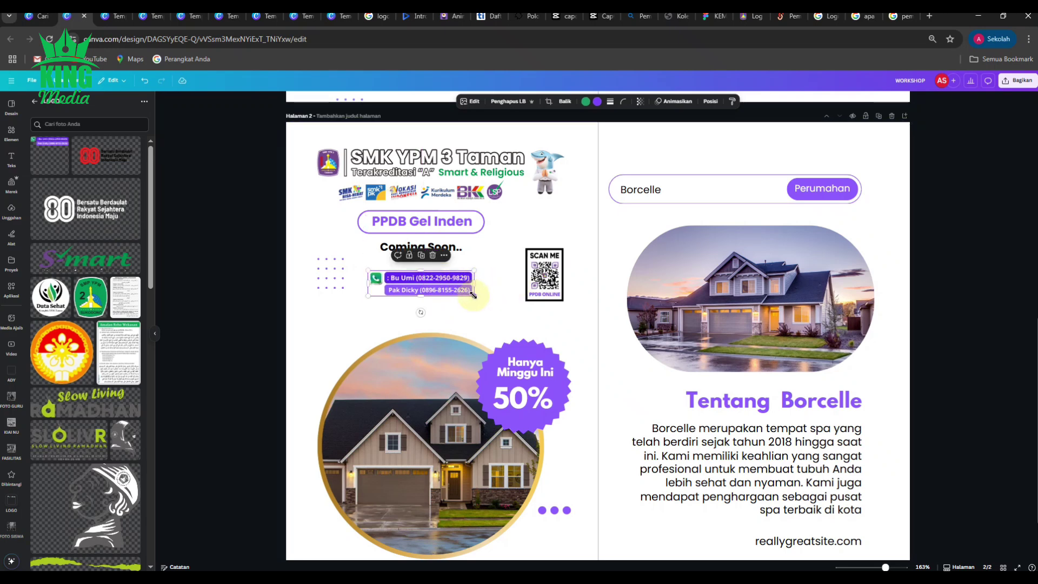
pyautogui.moveTo(473, 294); pyautogui.dragTo(468, 293)
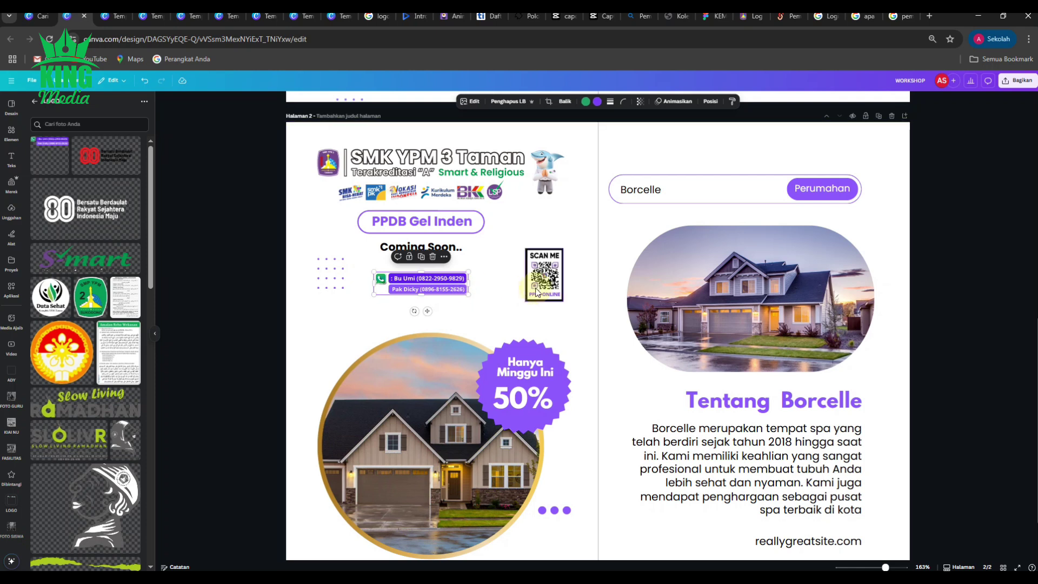
pyautogui.moveTo(542, 283); pyautogui.dragTo(493, 277)
pyautogui.moveTo(513, 243); pyautogui.dragTo(507, 248)
# Delete the Borcelle description paragraph and the "Tentang Borcelle" heading below the rounded house photo on page 2.
pyautogui.scroll(-4, 247, 313)
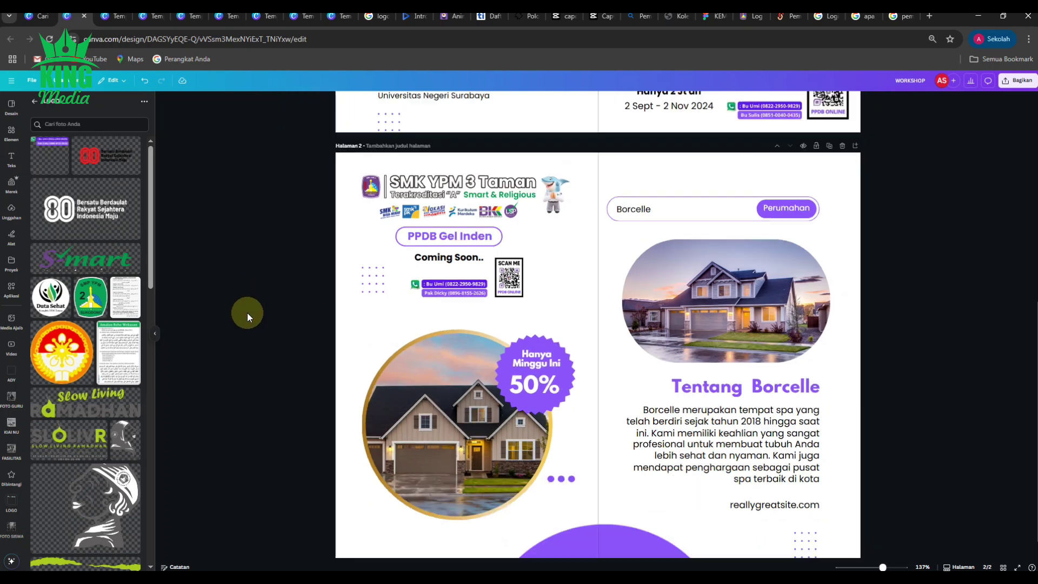
pyautogui.scroll(-3, 267, 307)
pyautogui.scroll(-3, 267, 310)
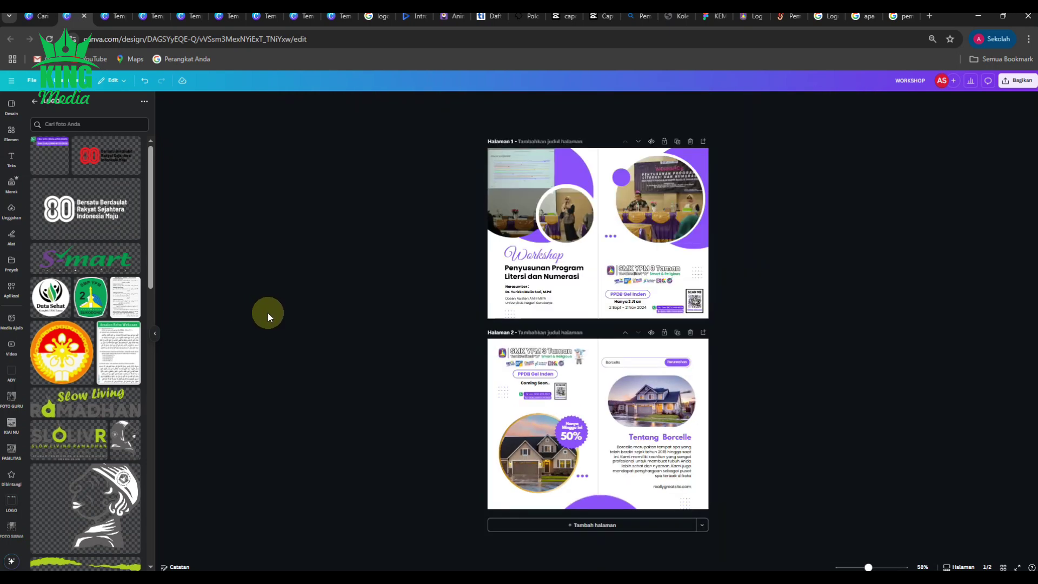
pyautogui.scroll(4, 520, 449)
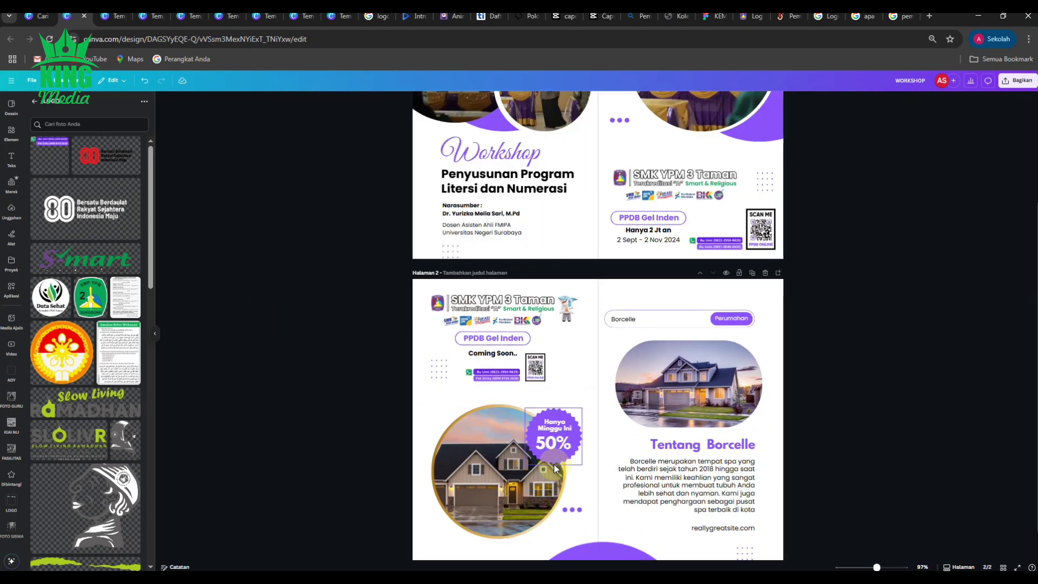
pyautogui.scroll(-1, 644, 455)
pyautogui.click(738, 444)
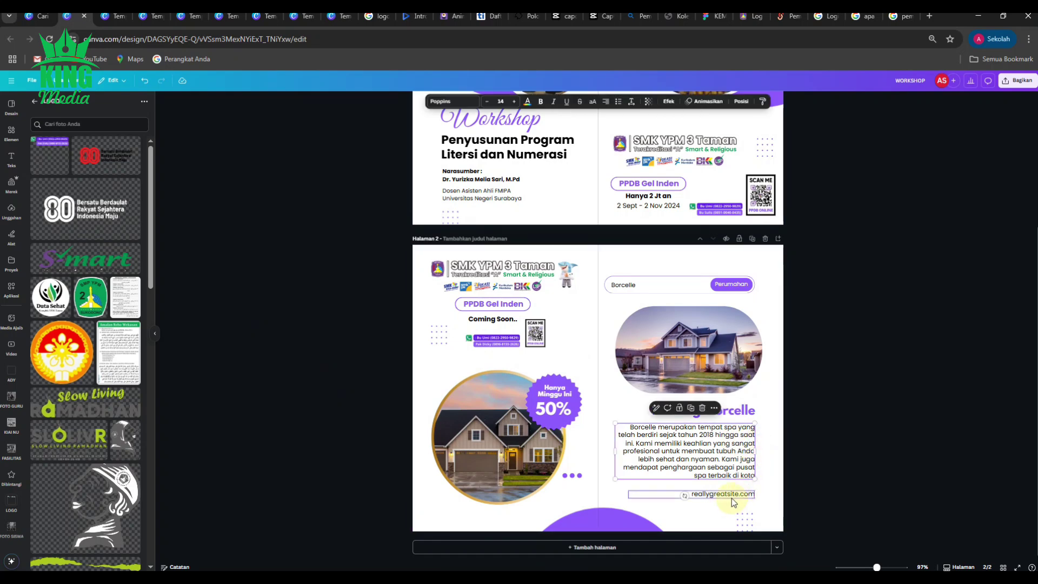
pyautogui.press('Delete')
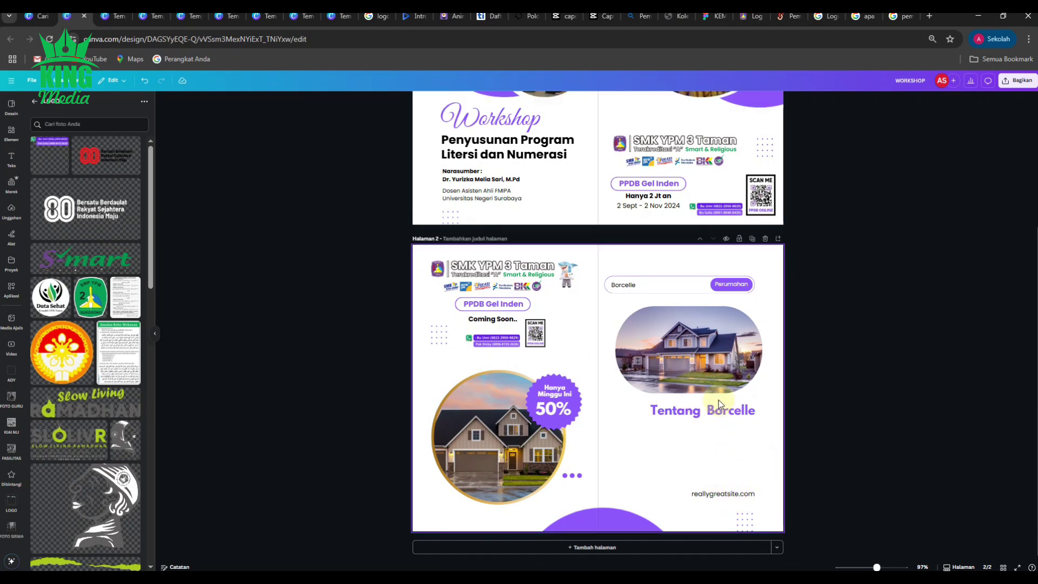
pyautogui.scroll(5, 697, 417)
pyautogui.scroll(-1, 675, 420)
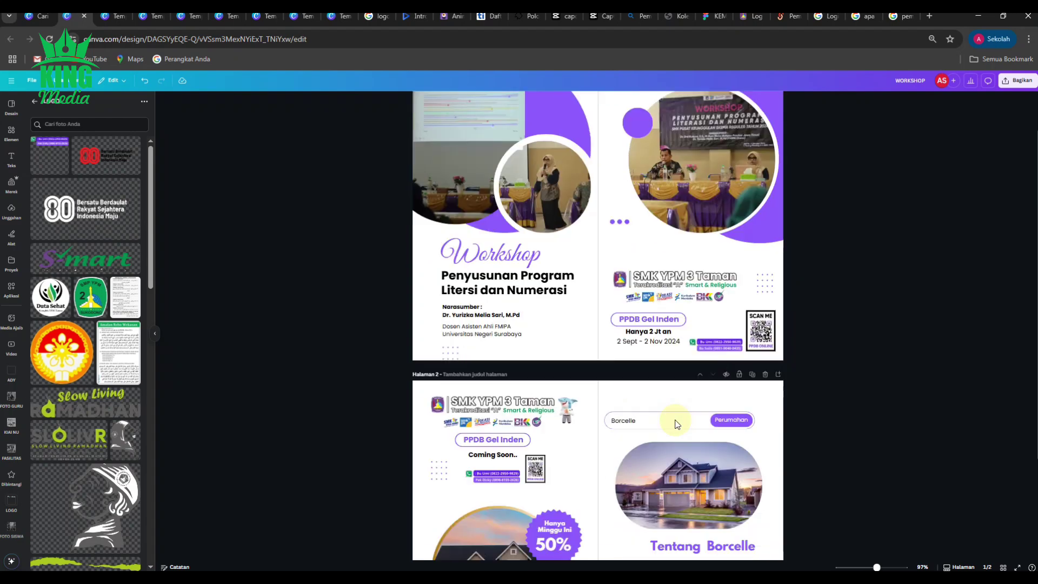
pyautogui.scroll(-3, 675, 419)
pyautogui.click(719, 413)
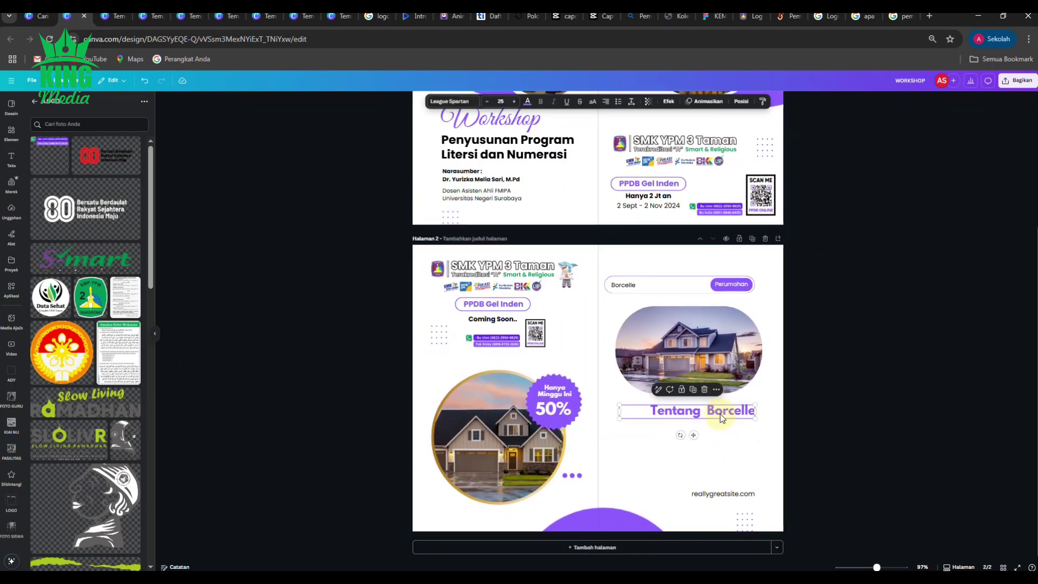
pyautogui.press('Delete')
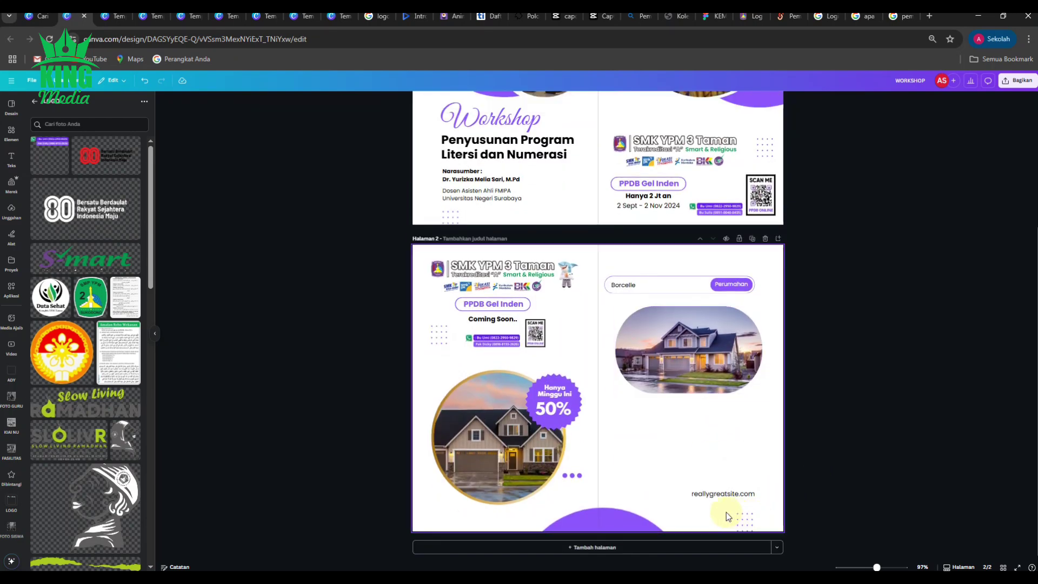
# Replace the "reallygreatsite.com" text on page 2 with "Visit Us: smkypm3taman.sch.id".
pyautogui.scroll(-1, 713, 512)
pyautogui.keyDown('ctrl'); pyautogui.scroll(3, 708, 511); pyautogui.keyUp('ctrl')
pyautogui.scroll(-3, 708, 510)
pyautogui.scroll(3, 708, 512)
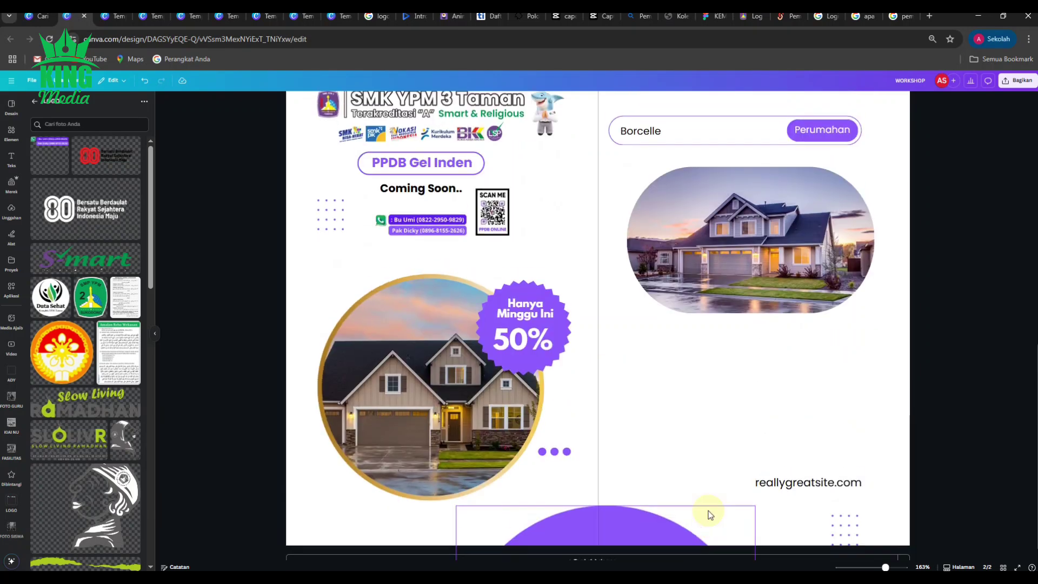
pyautogui.scroll(1, 709, 514)
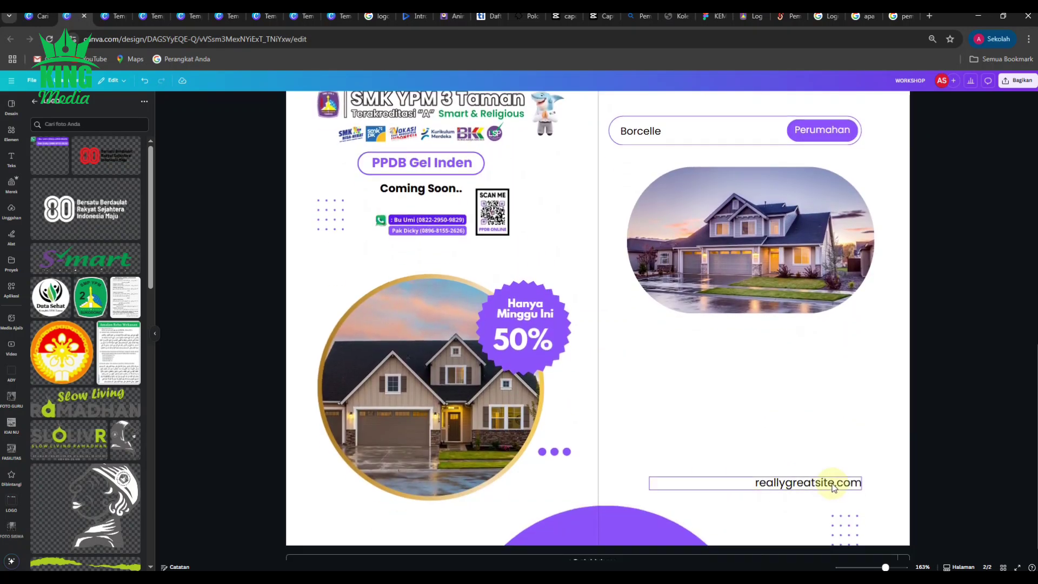
pyautogui.click(805, 486)
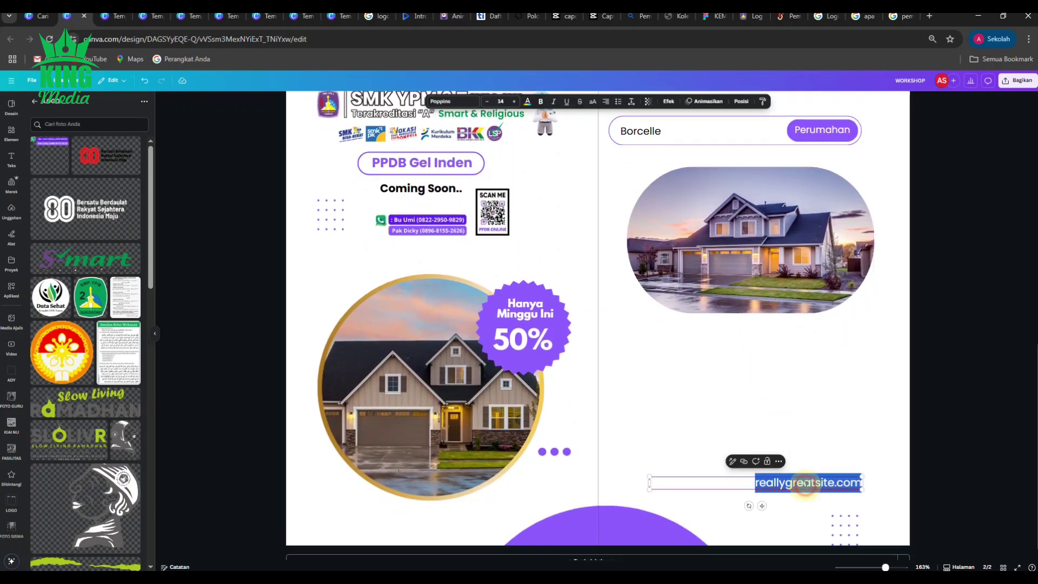
pyautogui.hotkey('ctrl', 'a')
pyautogui.write('V')
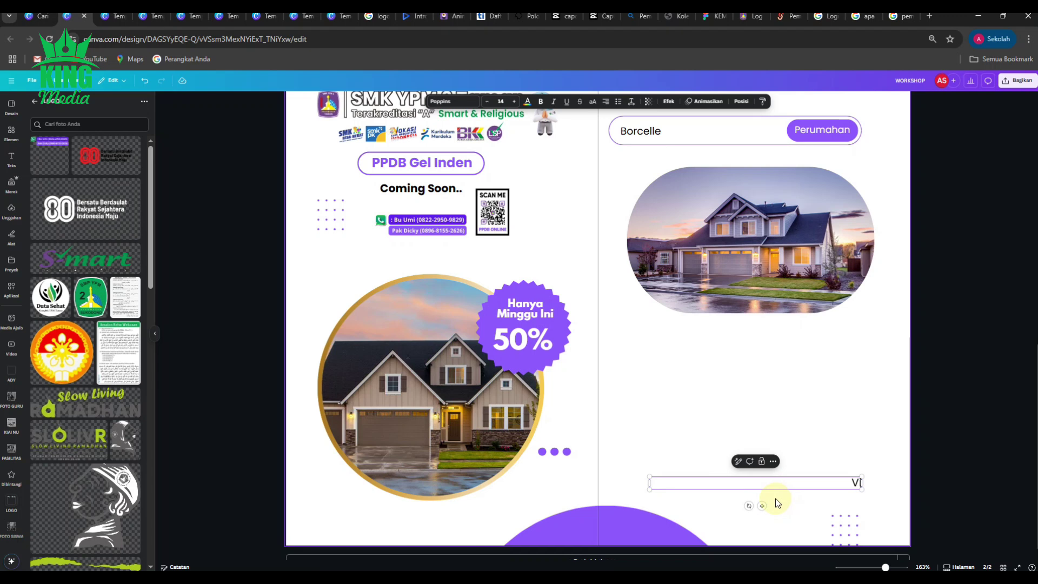
pyautogui.write('isit Us: smkyp')
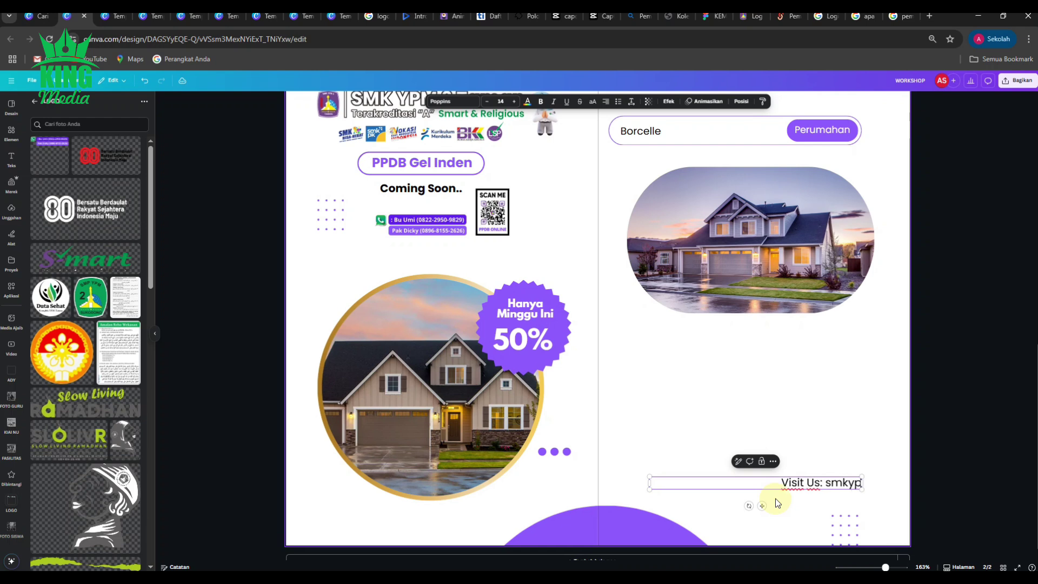
pyautogui.write('m3taman')
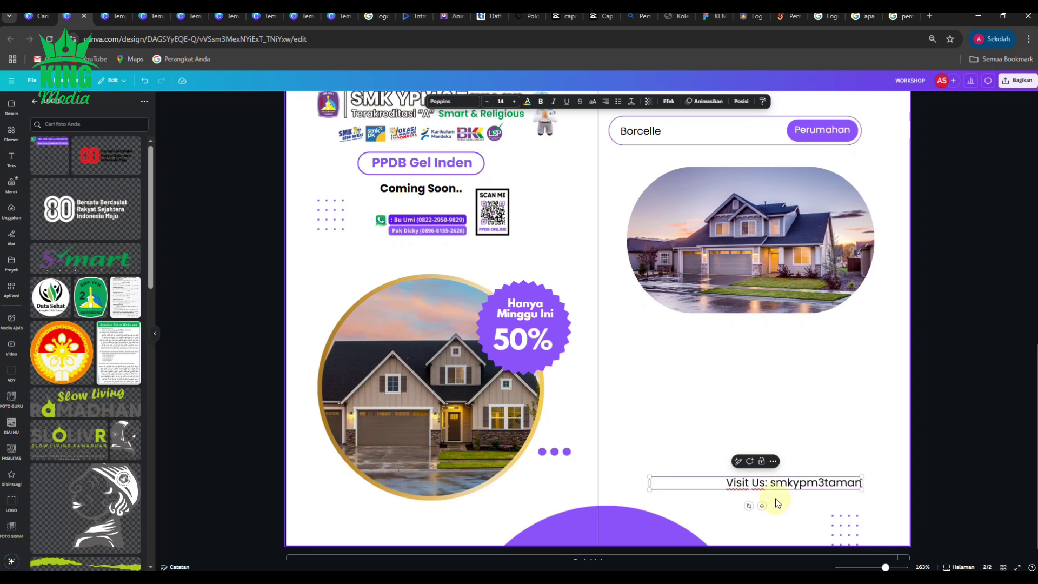
pyautogui.write('.sch')
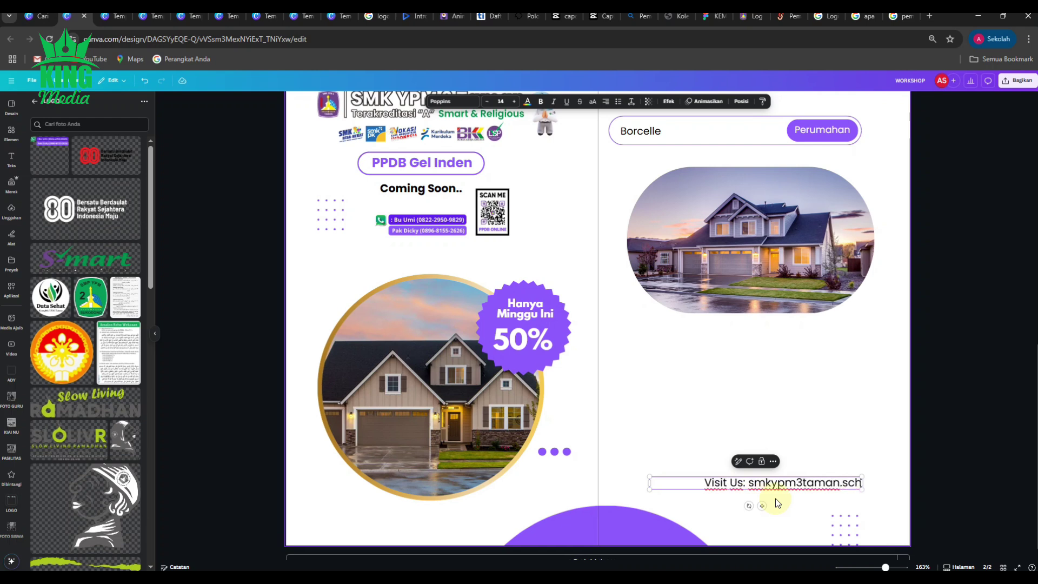
pyautogui.write('.id')
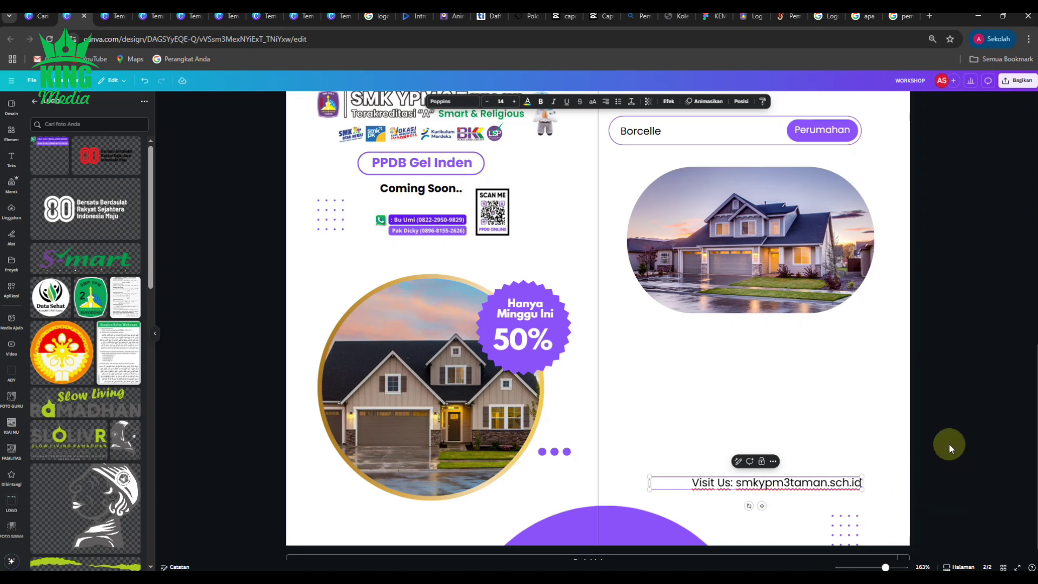
pyautogui.click(949, 444)
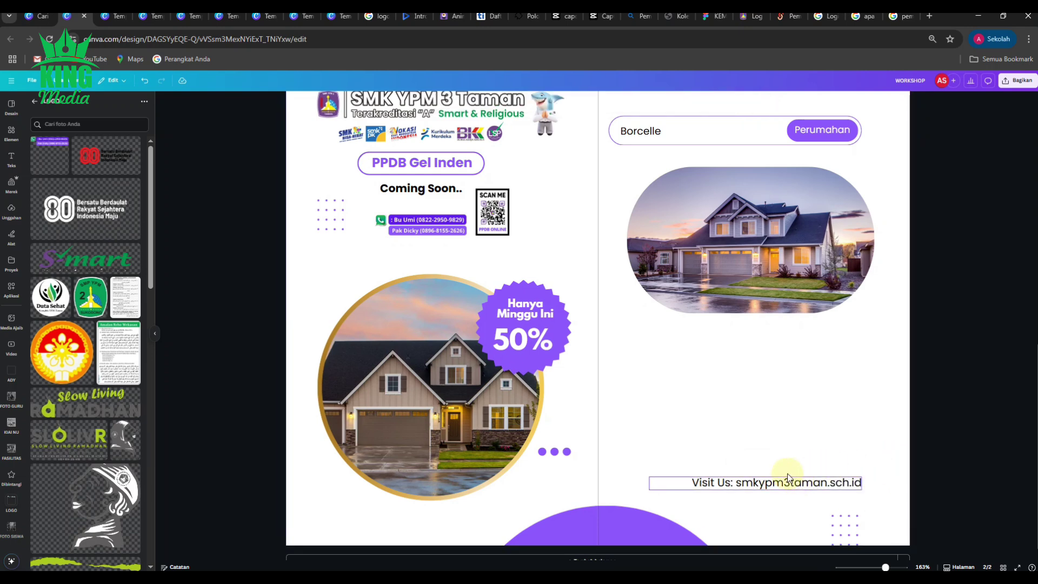
# Copy the "Workshop" title, the "Penyusunan Program Litersi dan Numerasi" subtitle and the speaker details from page 1 onto page 2.
pyautogui.keyDown('ctrl'); pyautogui.scroll(-3, 788, 478); pyautogui.keyUp('ctrl')
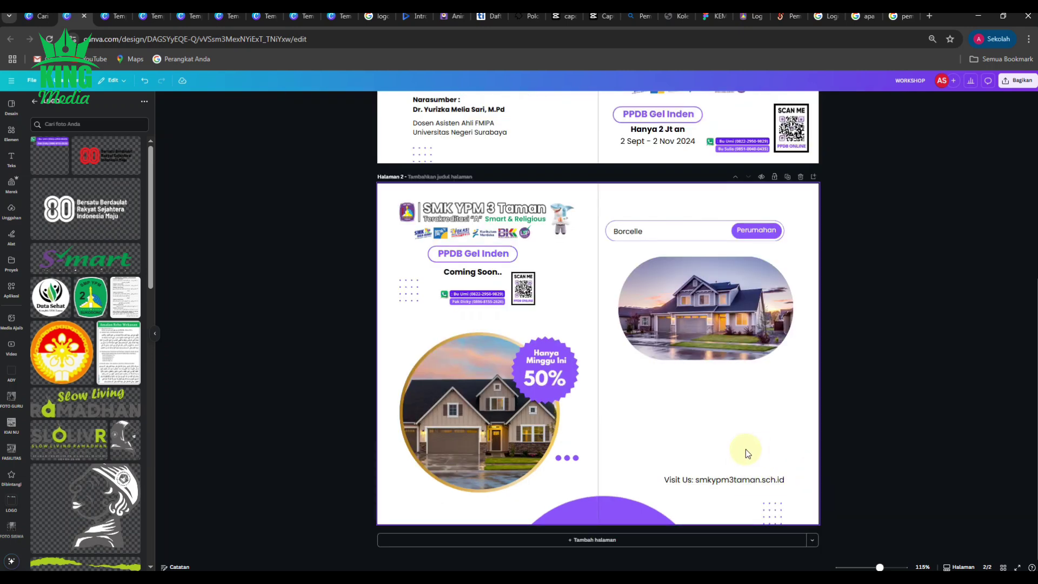
pyautogui.scroll(3, 502, 339)
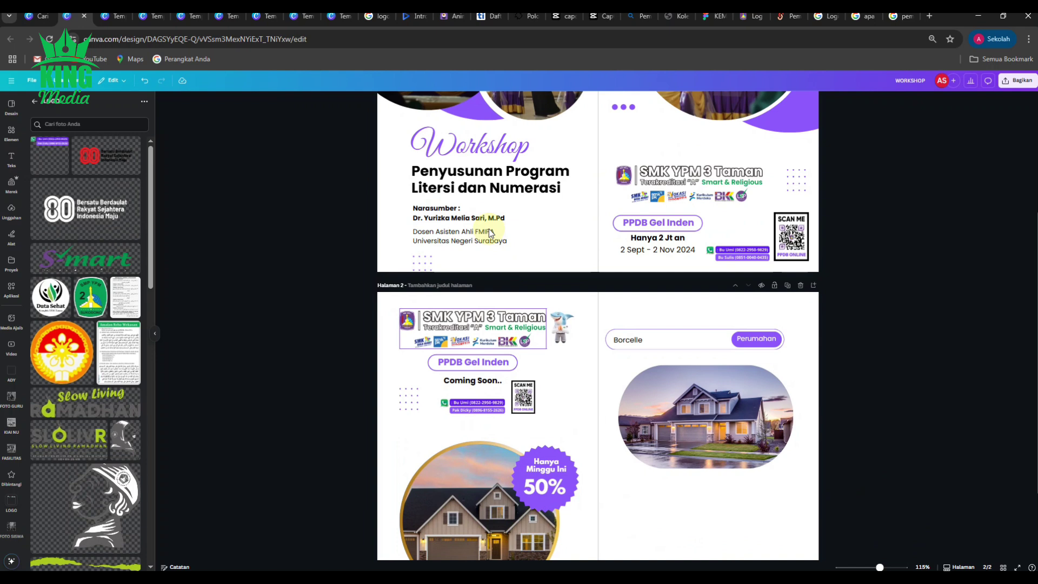
pyautogui.click(467, 147)
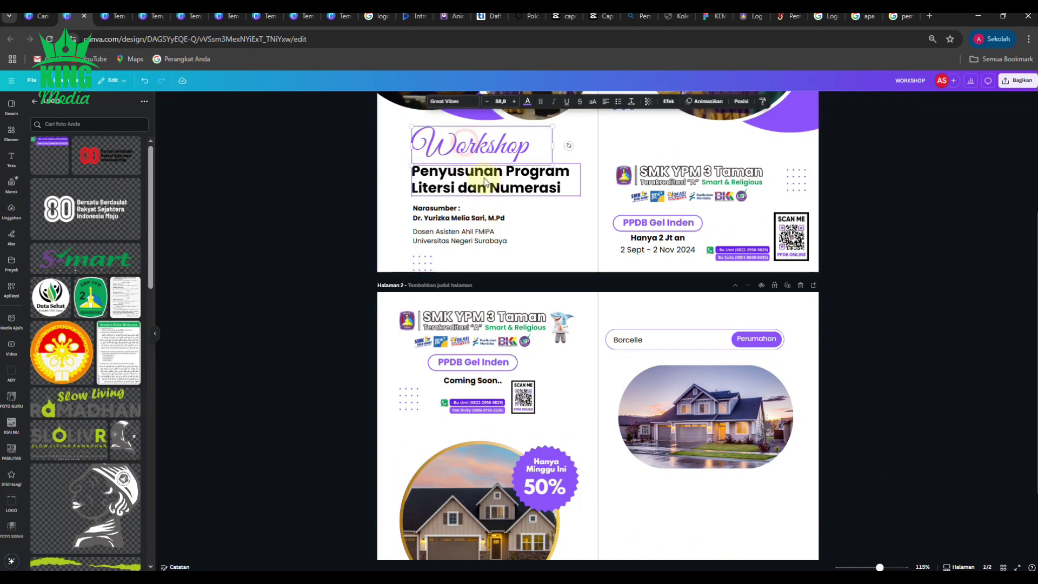
pyautogui.keyDown('shift'); pyautogui.click(461, 211); pyautogui.keyUp('shift')
pyautogui.keyDown('shift'); pyautogui.click(462, 219); pyautogui.keyUp('shift')
pyautogui.keyDown('shift'); pyautogui.click(463, 238); pyautogui.keyUp('shift')
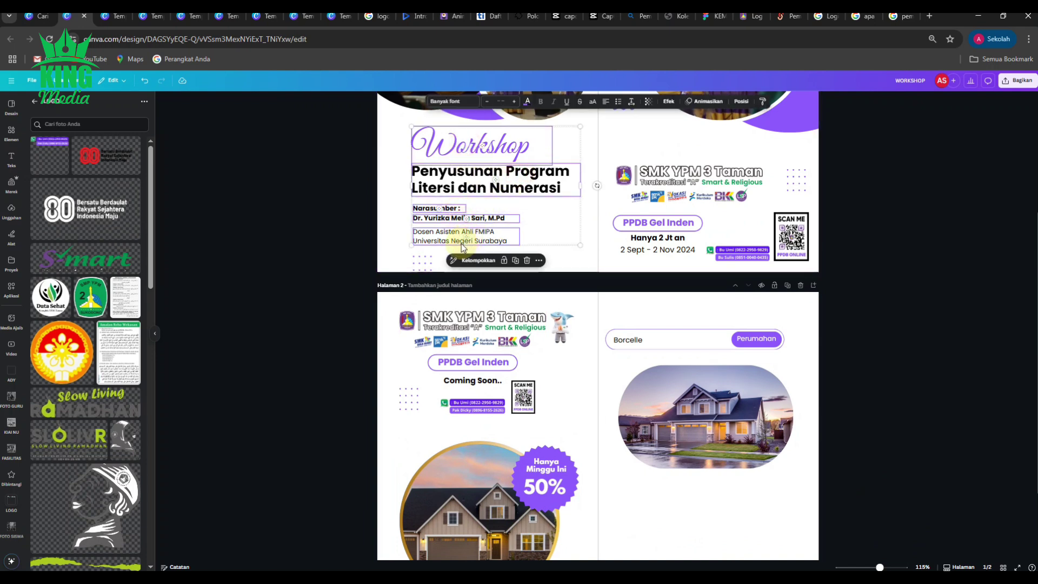
pyautogui.scroll(-2, 826, 383)
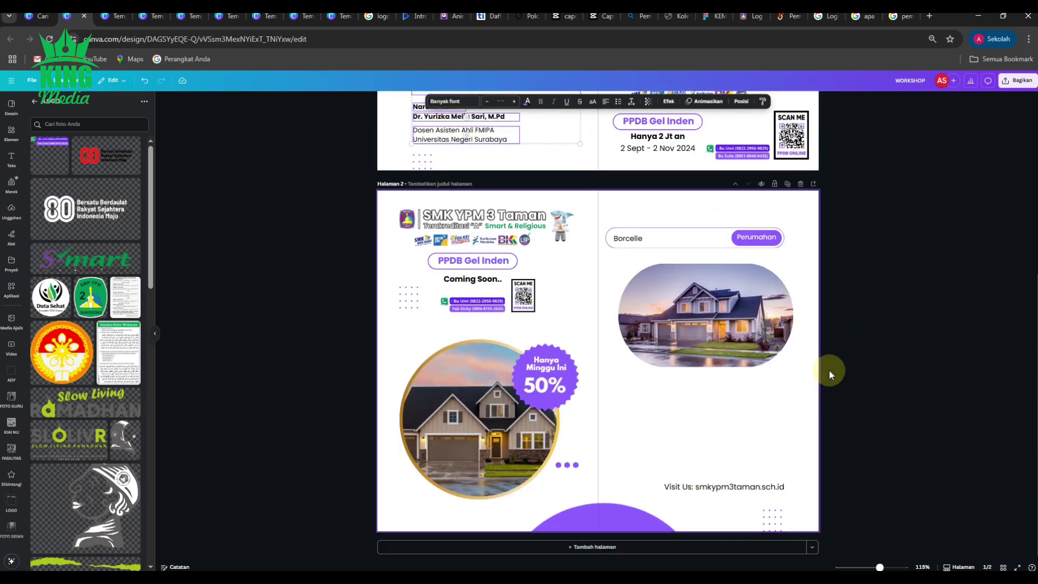
pyautogui.click(841, 374)
pyautogui.hotkey('ctrl', 'v')
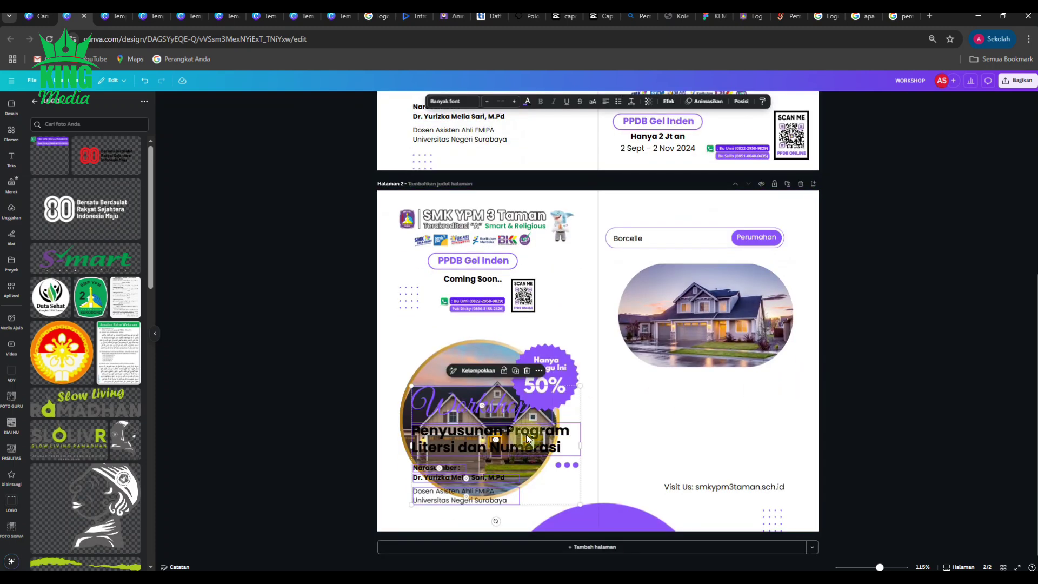
# Move the copied workshop text block directly beneath the rounded house photo on the right half of page 2.
pyautogui.moveTo(529, 427); pyautogui.dragTo(719, 414)
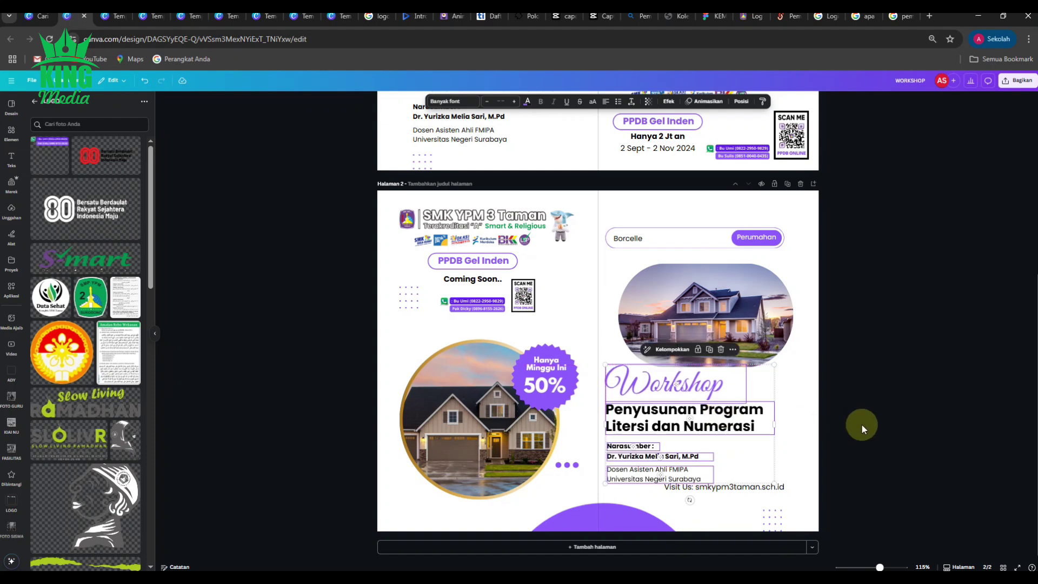
pyautogui.click(606, 102)
pyautogui.hotkey('ctrl', 'z')
pyautogui.click(845, 489)
pyautogui.scroll(5, 719, 515)
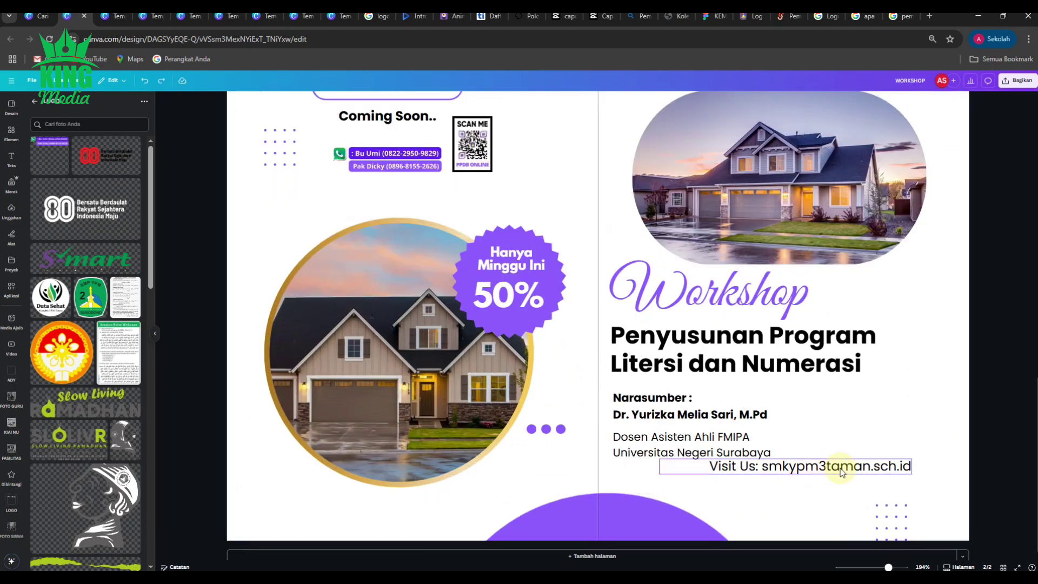
# Move the "Visit Us: smkypm3taman.sch.id" line slightly lower, clear of the speaker details.
pyautogui.moveTo(840, 468); pyautogui.dragTo(842, 483)
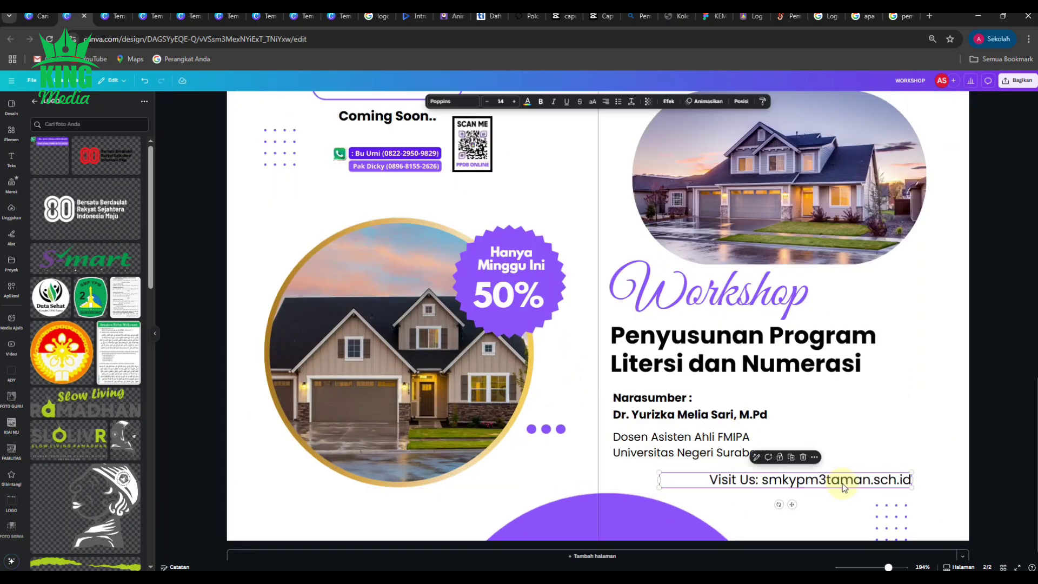
pyautogui.scroll(-3, 938, 421)
pyautogui.click(939, 421)
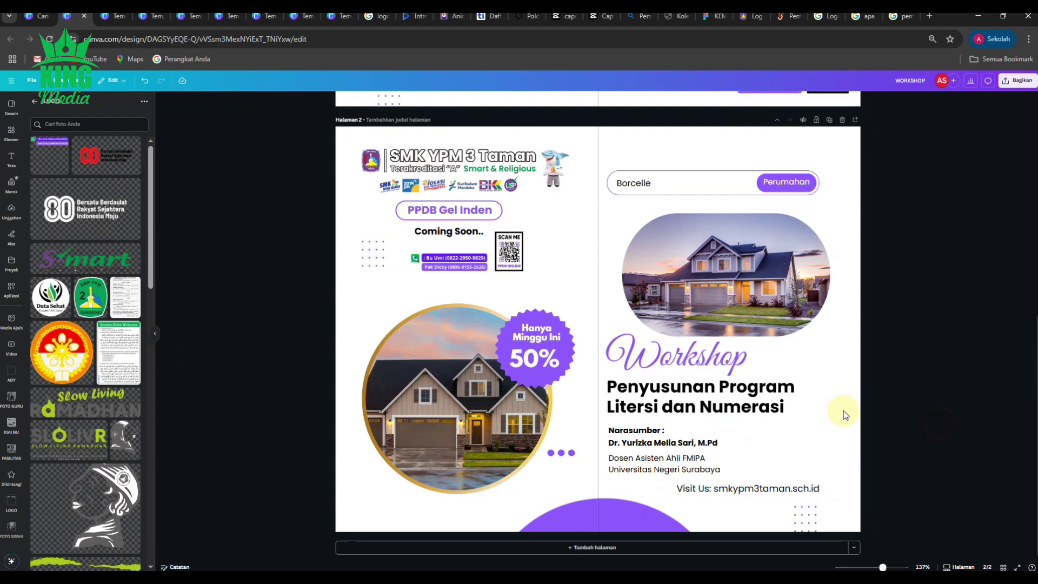
pyautogui.click(712, 358)
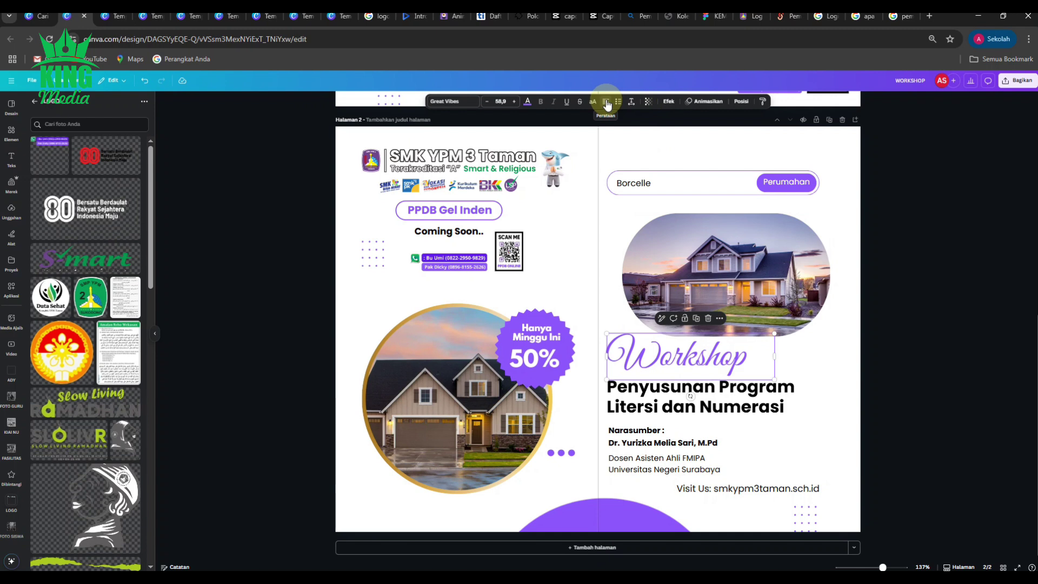
pyautogui.click(900, 410)
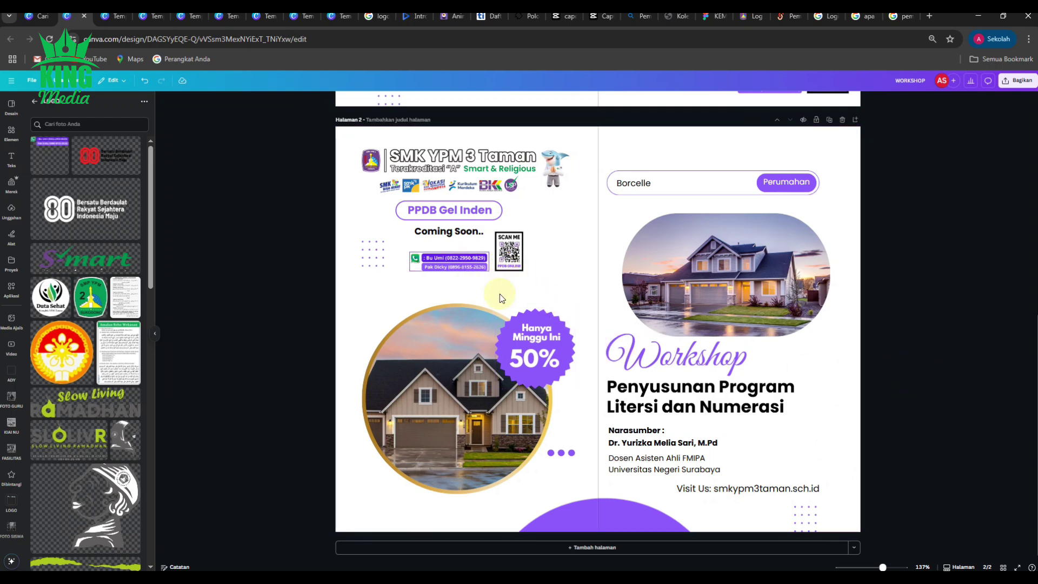
pyautogui.scroll(-2, 827, 408)
pyautogui.scroll(2, 820, 408)
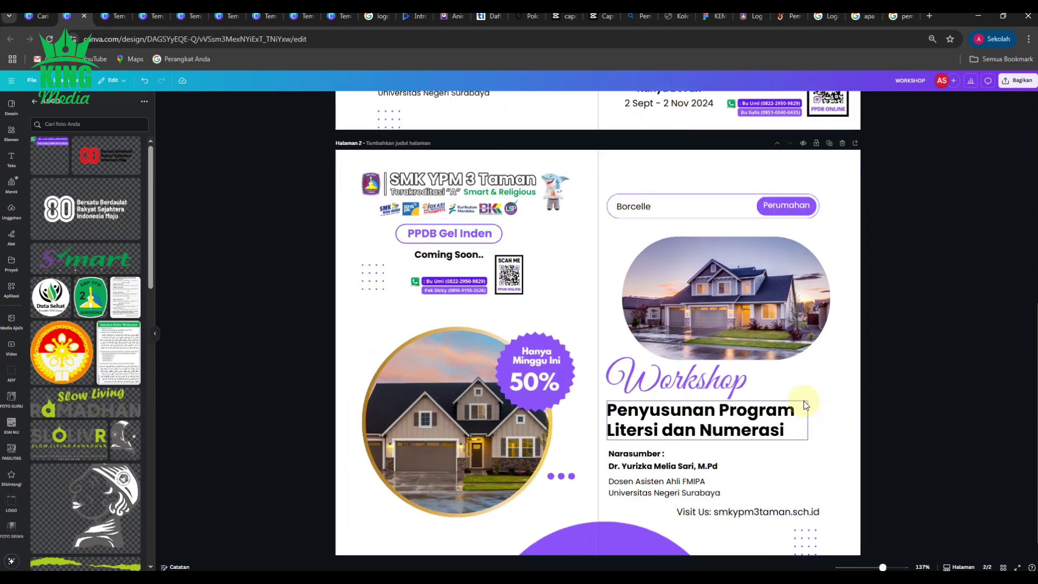
# Replace the script title "Workshop" on page 2 with "Pelatihan".
pyautogui.scroll(2, 805, 406)
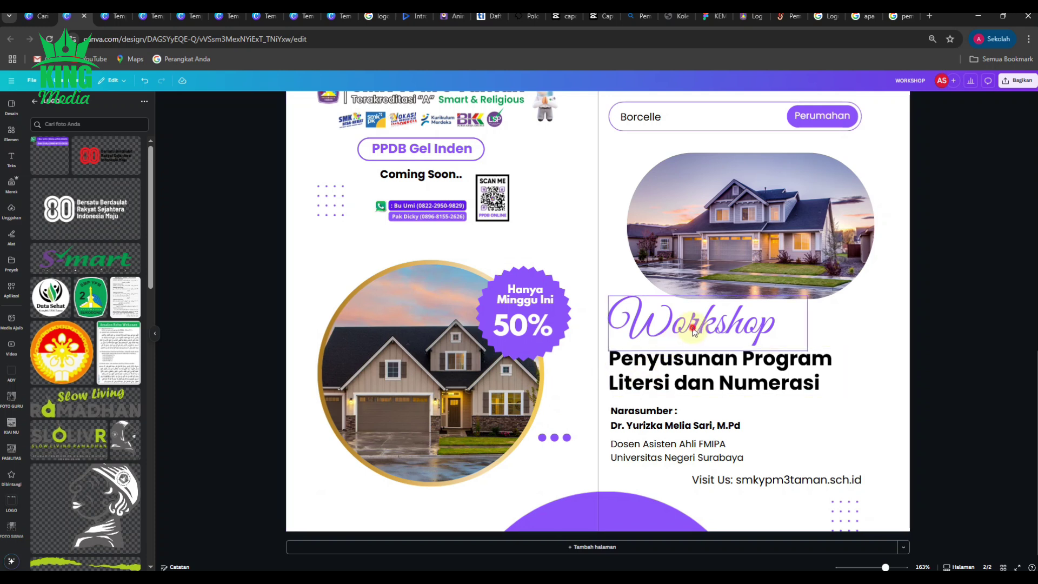
pyautogui.doubleClick(671, 336)
pyautogui.write('Pe')
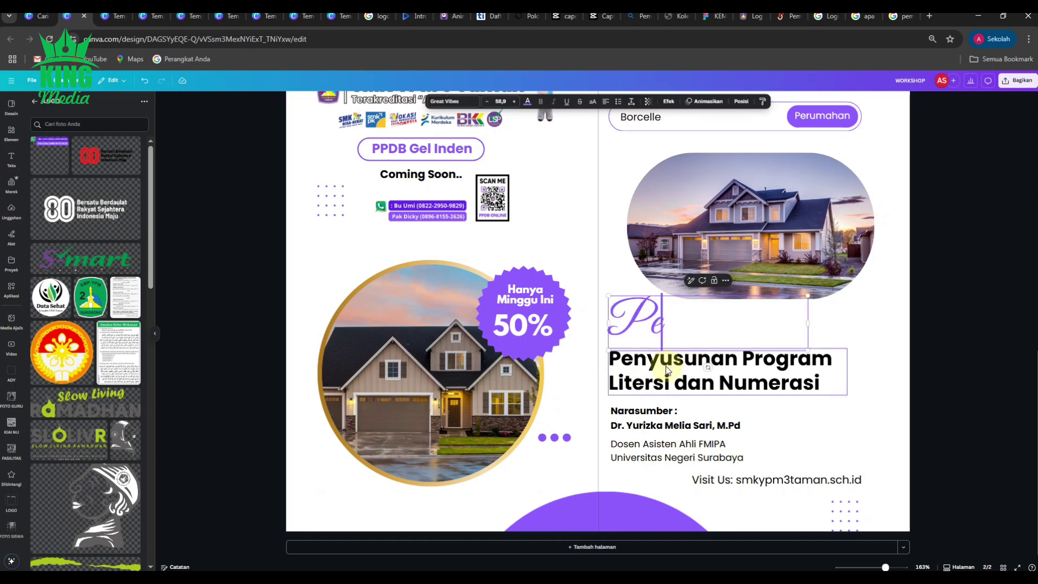
pyautogui.write('latihan')
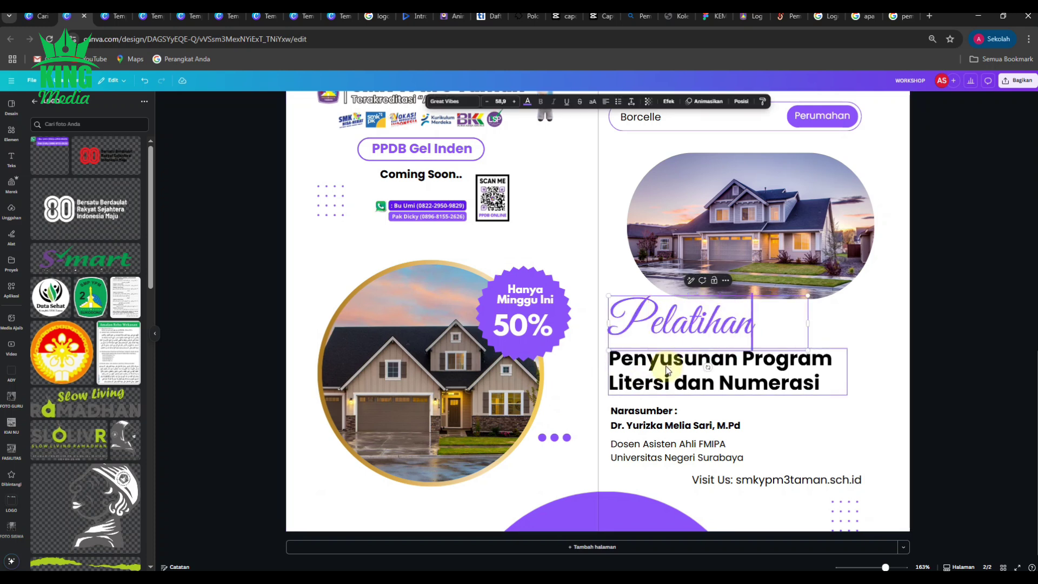
# Replace the bold heading "Penyusunan Program Litersi dan Numerasi" on page 2 with "Pembelajaran mendalam".
pyautogui.click(682, 368)
pyautogui.doubleClick(654, 372)
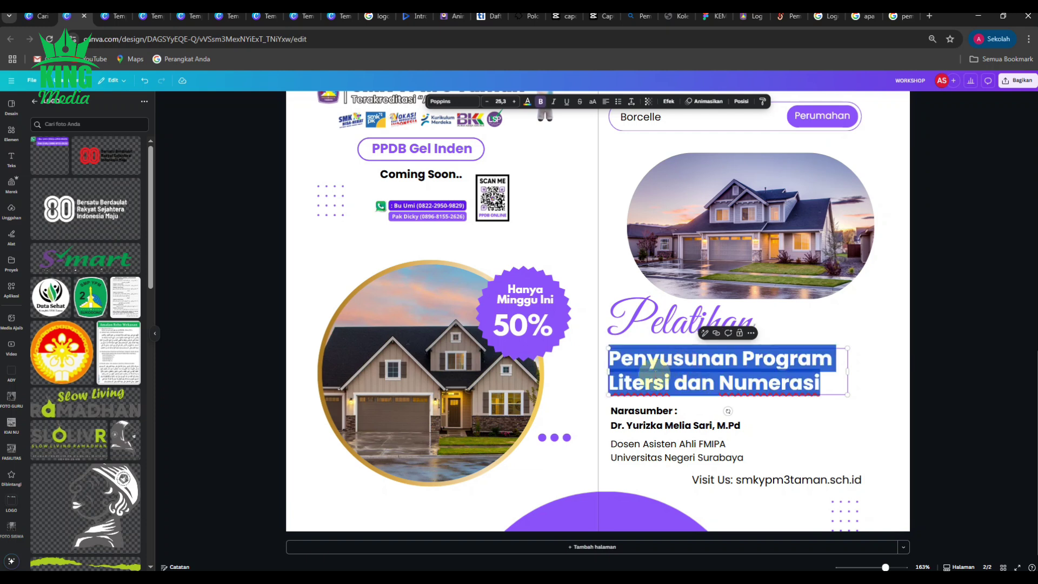
pyautogui.write('Pembe')
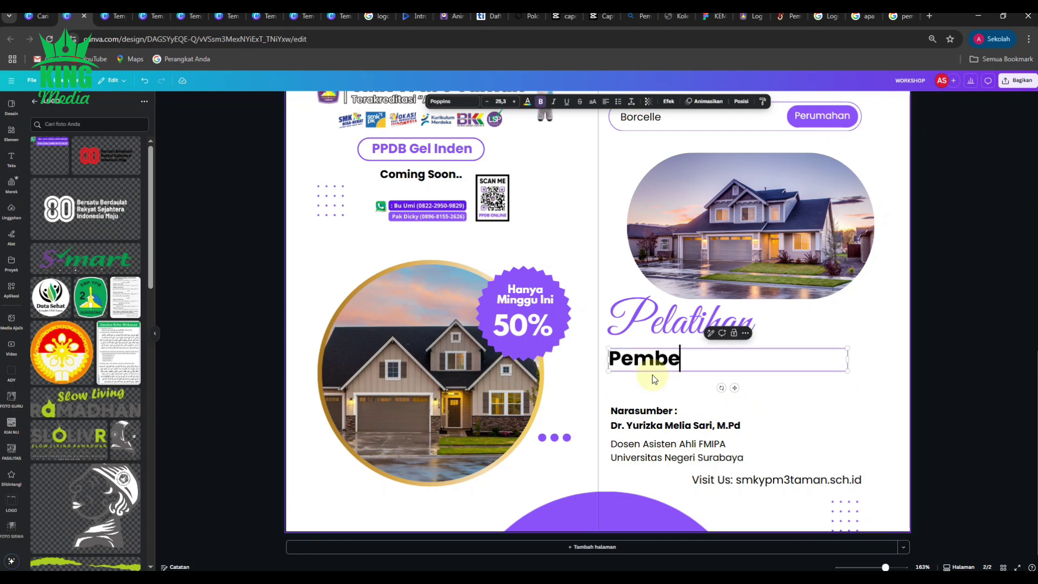
pyautogui.write('lajaran ')
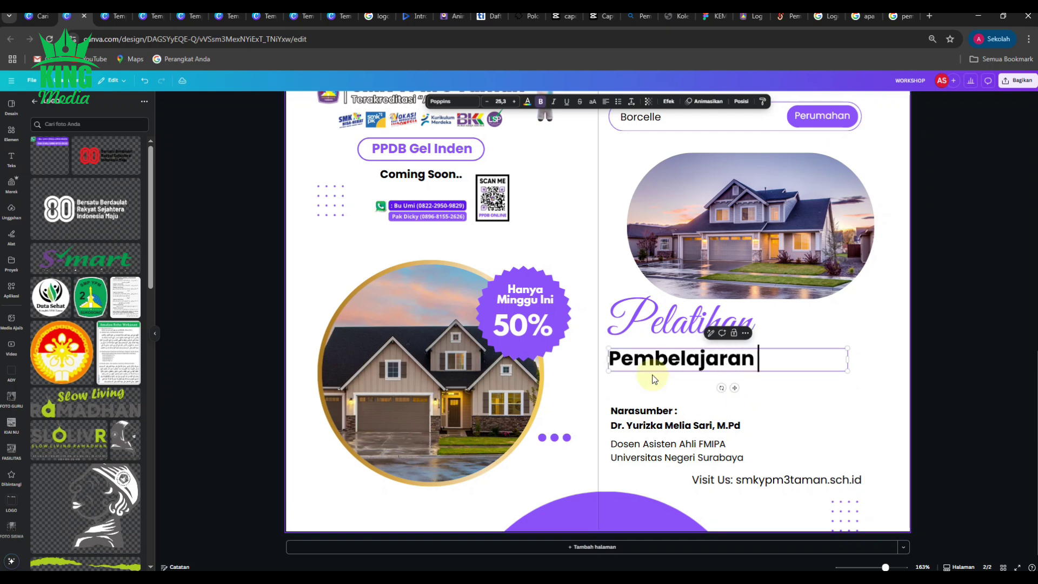
pyautogui.write('mendalam')
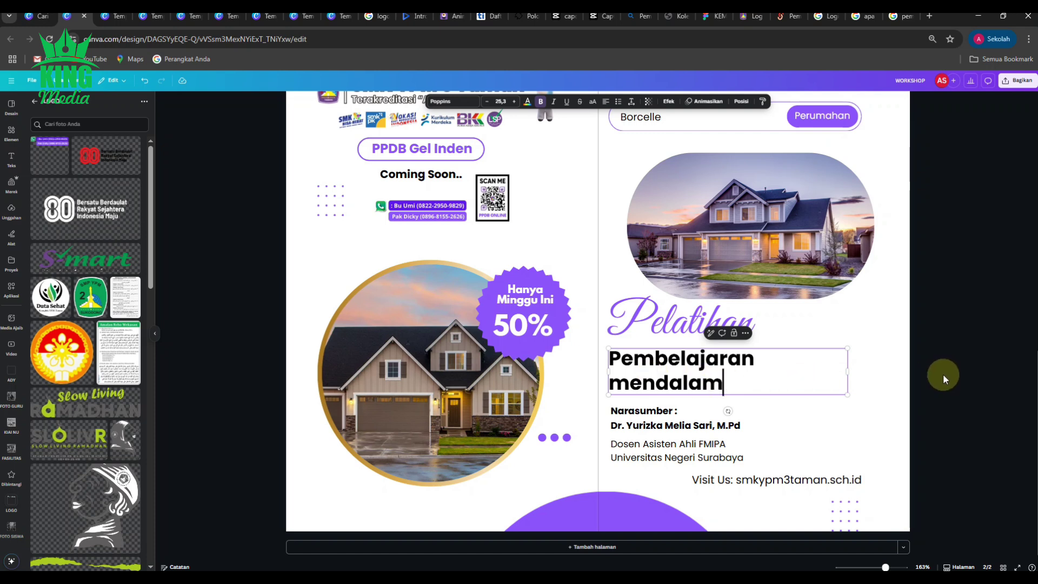
# Replace the lecturer and university lines under the speaker's name with "Oleh Cabang Dinas Pendidikan Wilayah Sidoarjo dengan BBPPMPV-BOE".
pyautogui.doubleClick(660, 440)
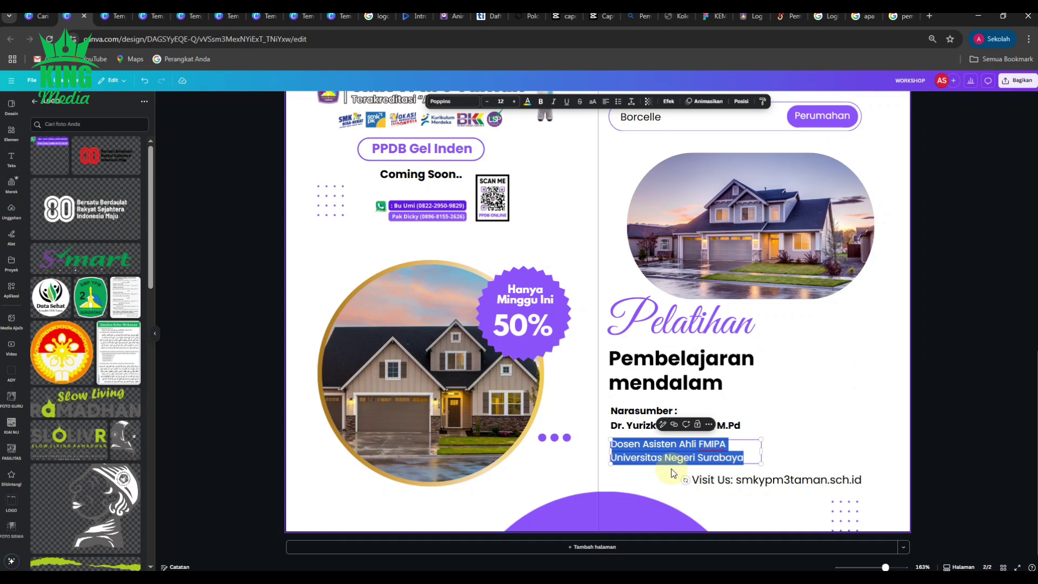
pyautogui.write('Oleh')
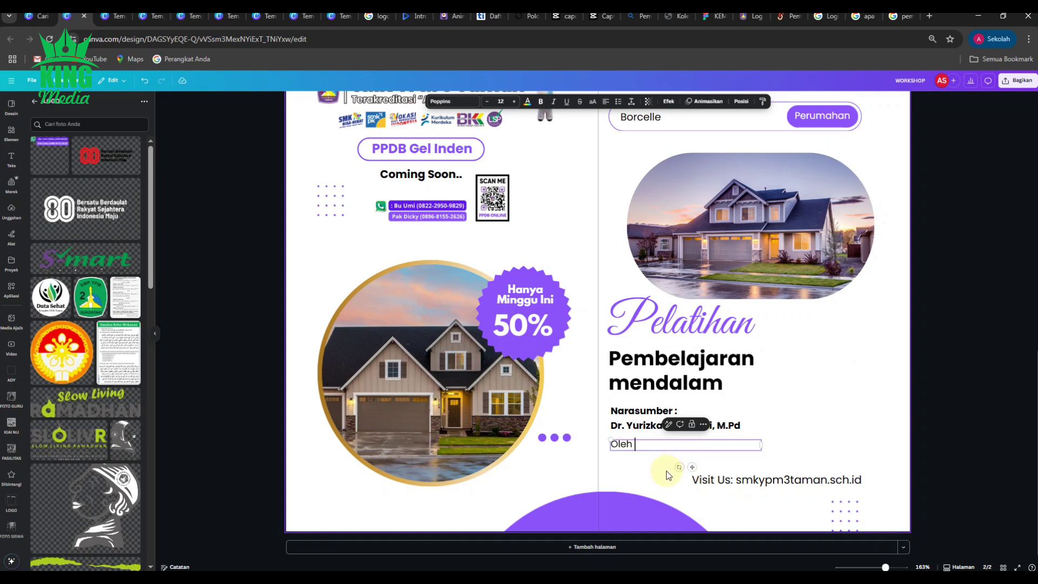
pyautogui.write(' Ca')
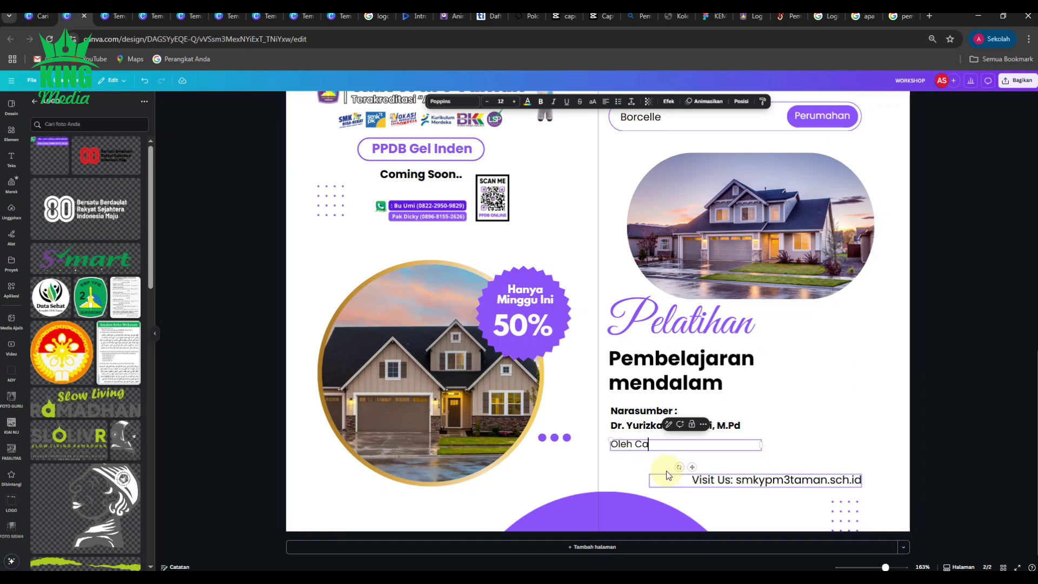
pyautogui.write('bang Dinas Pendidikan')
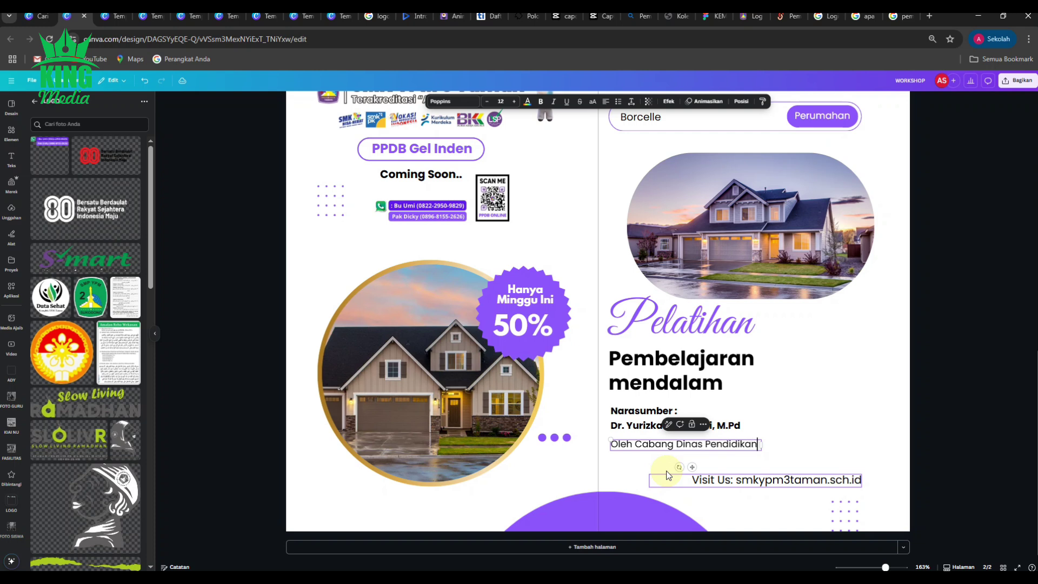
pyautogui.write(' W')
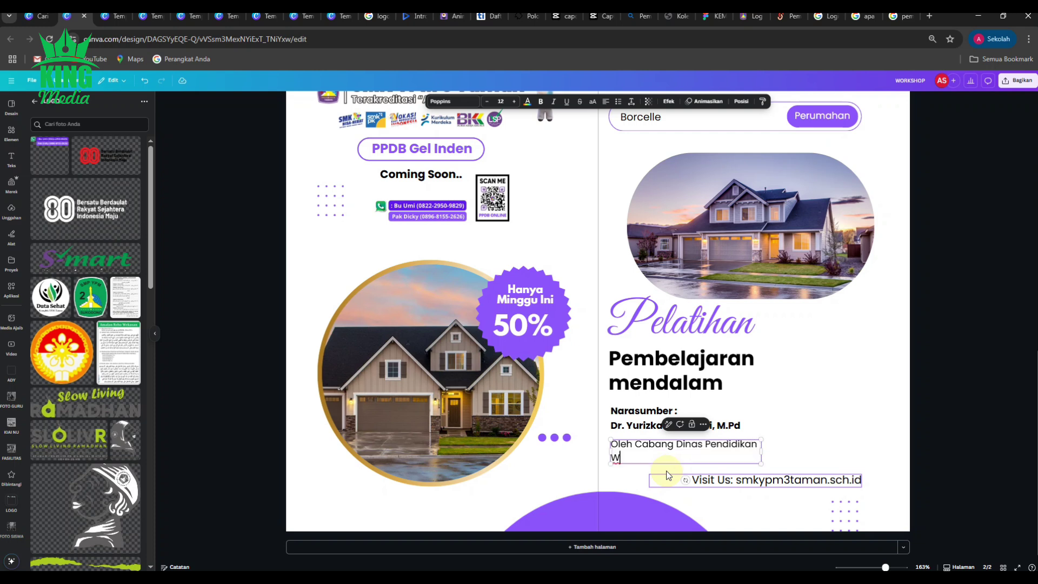
pyautogui.write('ilayah Sidoarjo')
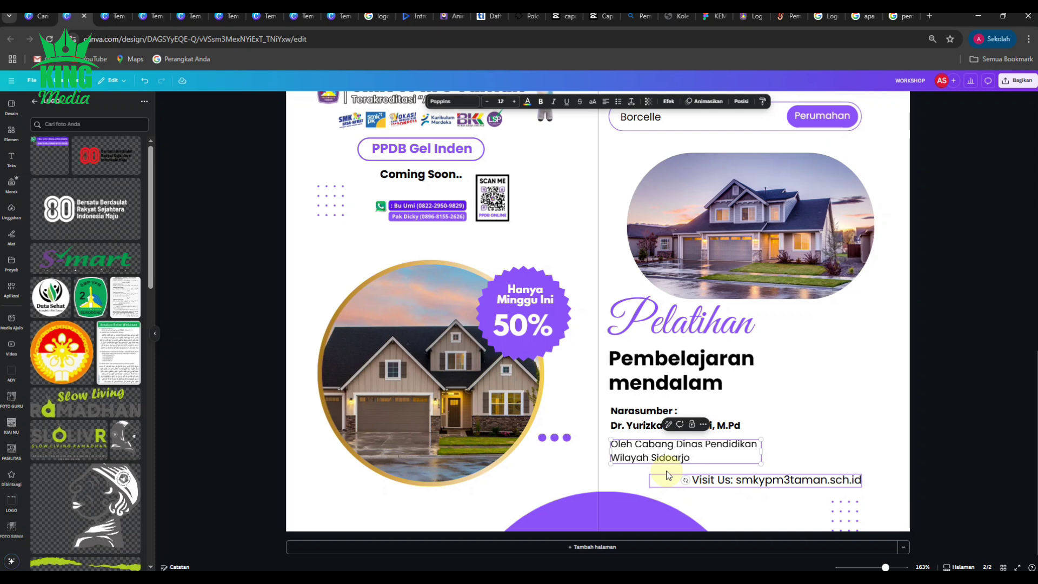
pyautogui.write(' dengn')
pyautogui.press('BackSpace')
pyautogui.press('BackSpace')
pyautogui.write('an BBPPMPV-')
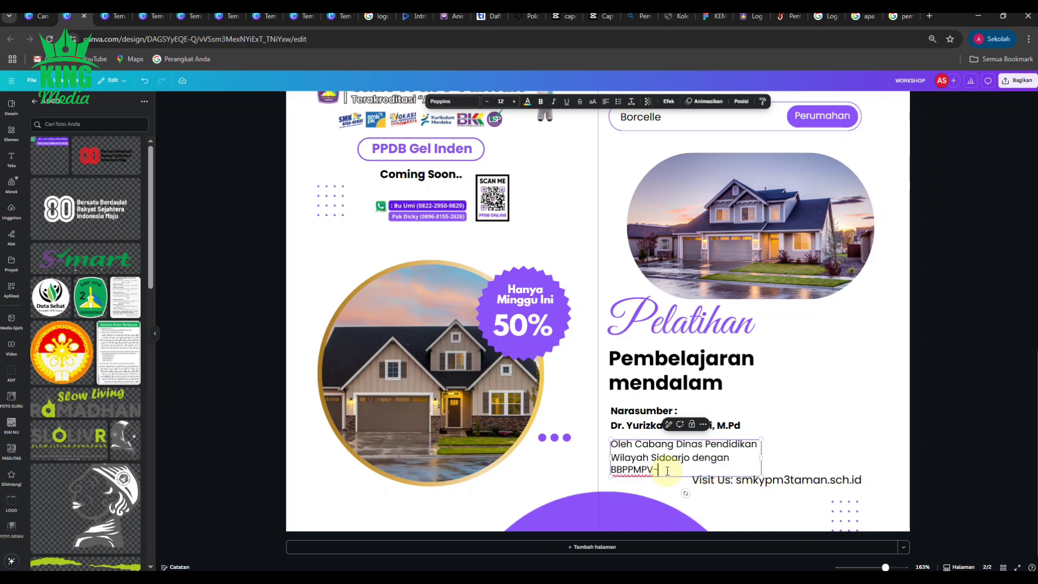
pyautogui.write('BOE')
# Widen the organizer text box so its text wraps onto two lines above the website line.
pyautogui.click(762, 458)
pyautogui.moveTo(762, 458); pyautogui.dragTo(850, 459)
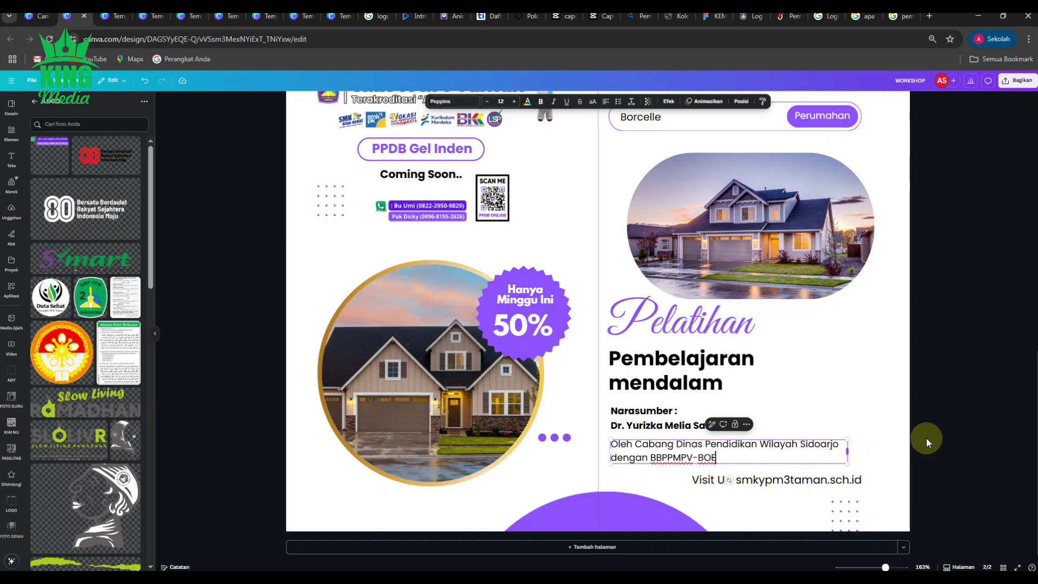
pyautogui.click(935, 427)
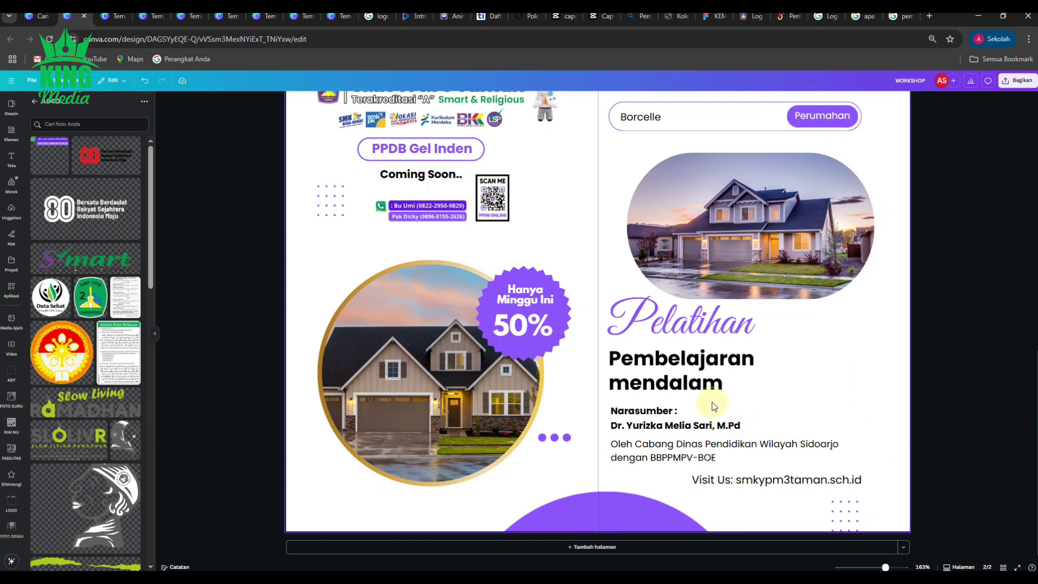
# Widen the "Pembelajaran mendalam" heading box to fit on a single line and right-align its text.
pyautogui.moveTo(950, 322)
pyautogui.mouseDown()
pyautogui.moveTo(838, 324)
pyautogui.moveTo(646, 382)
pyautogui.moveTo(654, 430)
pyautogui.moveTo(935, 314)
pyautogui.mouseUp()
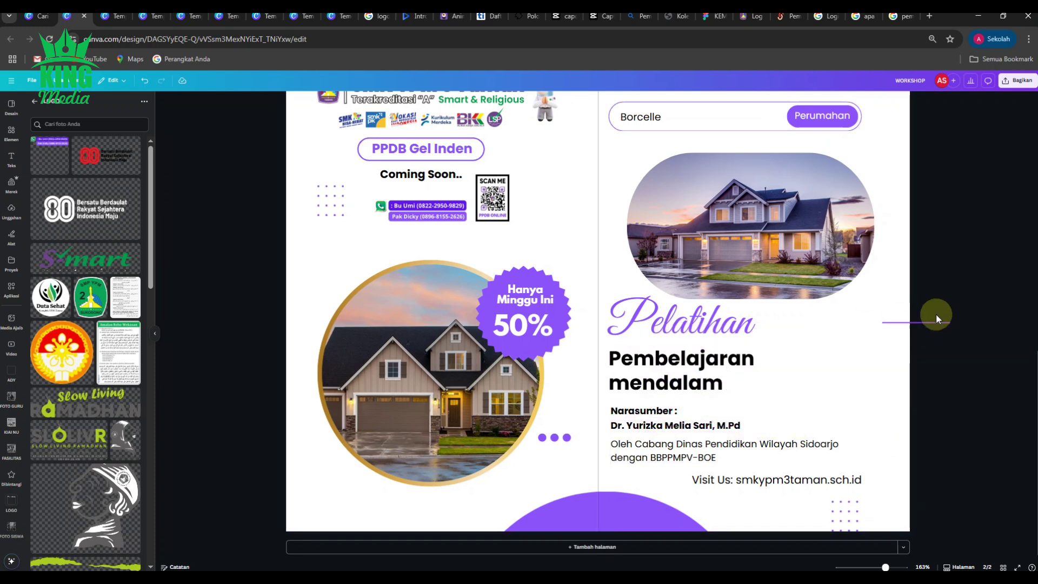
pyautogui.click(726, 368)
pyautogui.moveTo(849, 372); pyautogui.dragTo(880, 373)
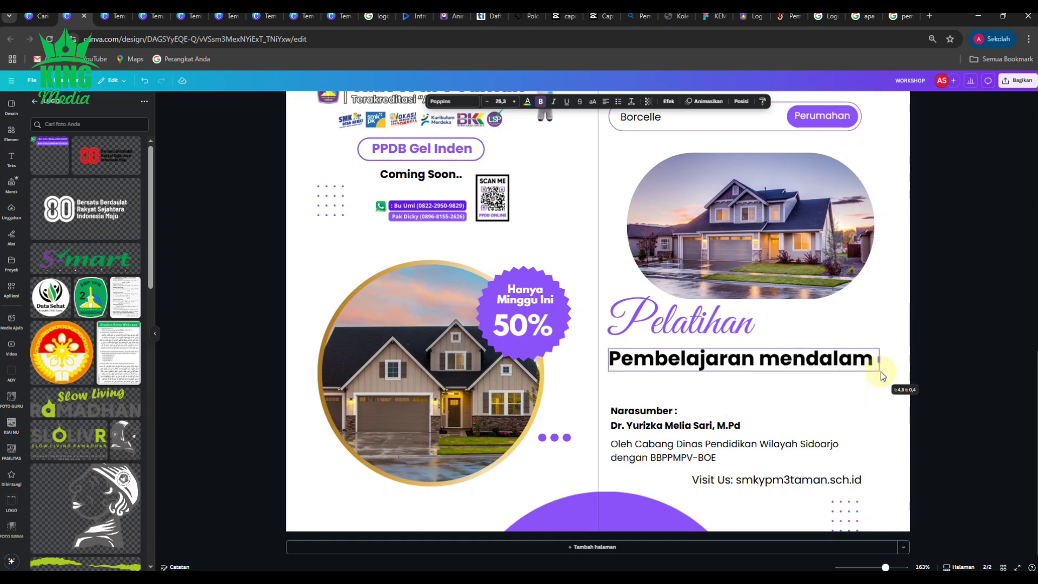
pyautogui.moveTo(881, 371); pyautogui.dragTo(880, 372)
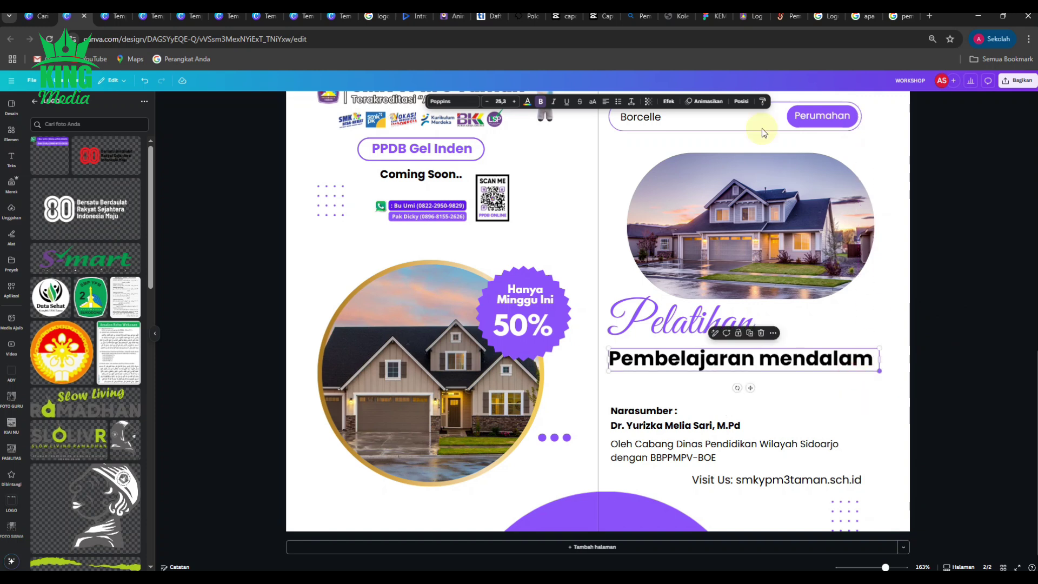
pyautogui.click(607, 103)
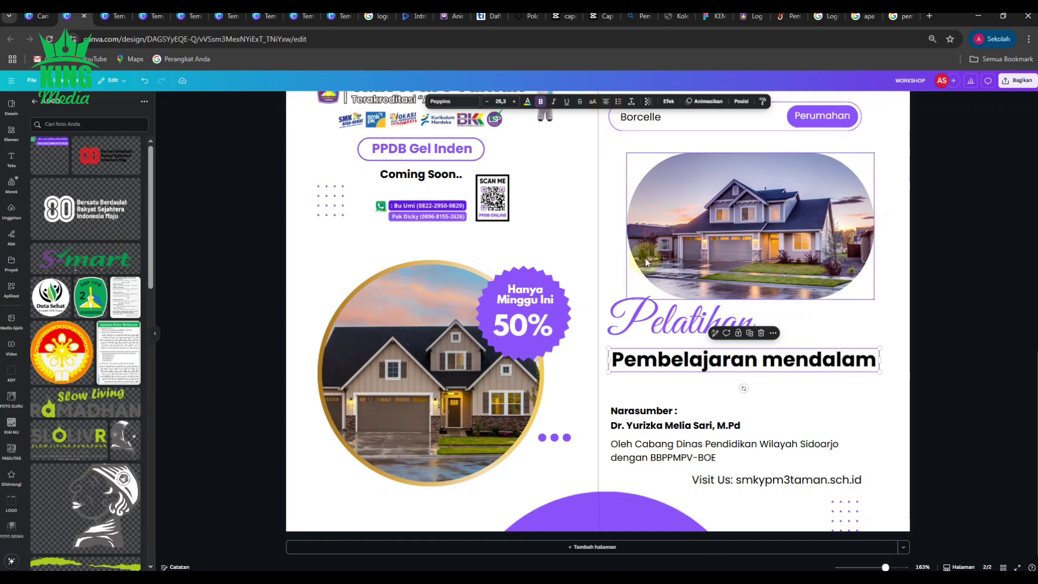
pyautogui.click(607, 103)
# Right-align the "Pelatihan" title and shift it, the website line and the dot grid to the house photo's right edge.
pyautogui.click(703, 322)
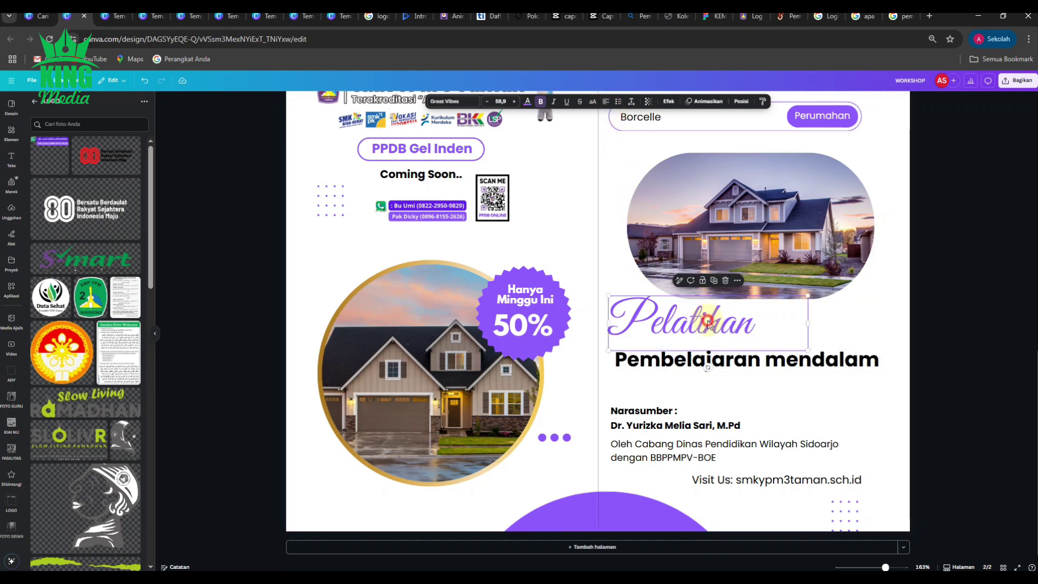
pyautogui.click(604, 103)
pyautogui.click(604, 103)
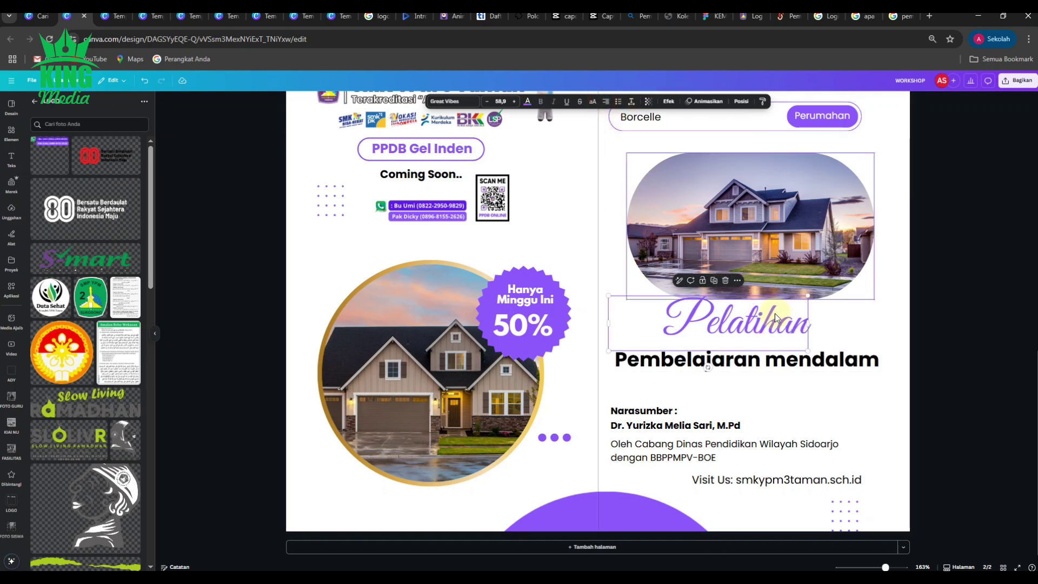
pyautogui.moveTo(779, 332); pyautogui.dragTo(842, 336)
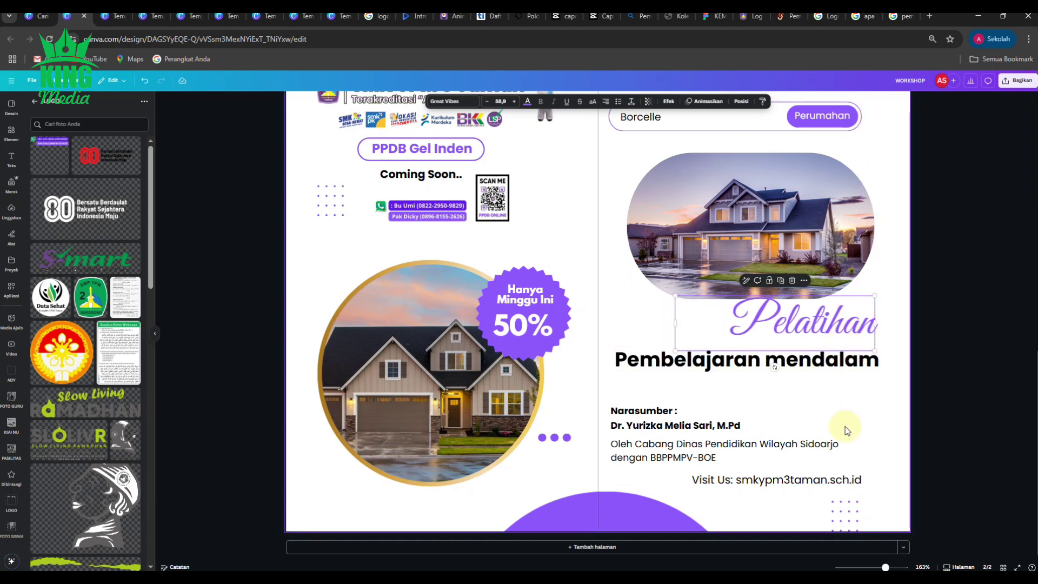
pyautogui.moveTo(831, 479); pyautogui.dragTo(858, 510)
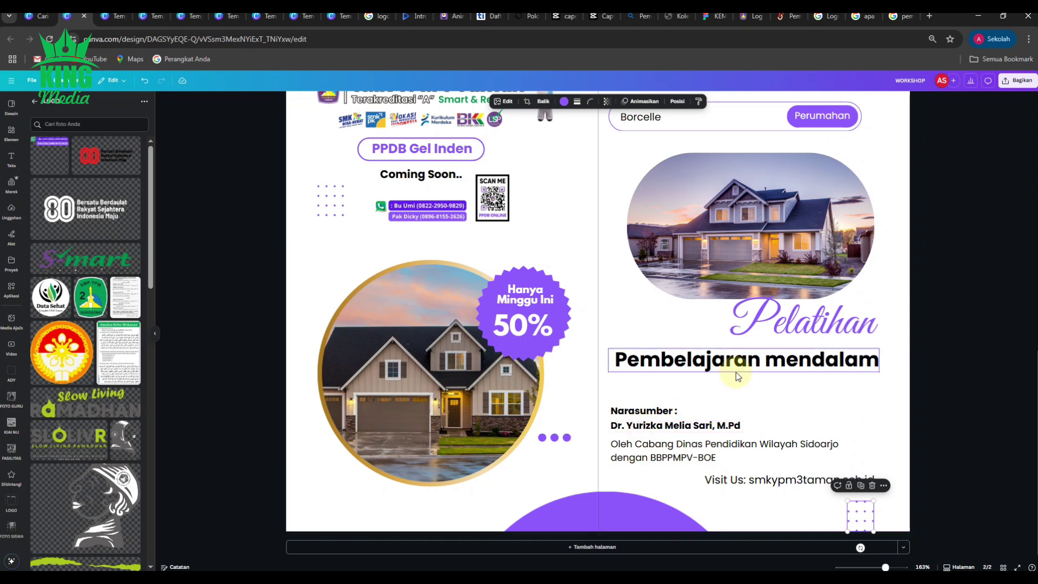
# Delete the "Narasumber :" label and place the speaker's name, right-aligned, directly under the "Pembelajaran mendalam" heading.
pyautogui.click(654, 415)
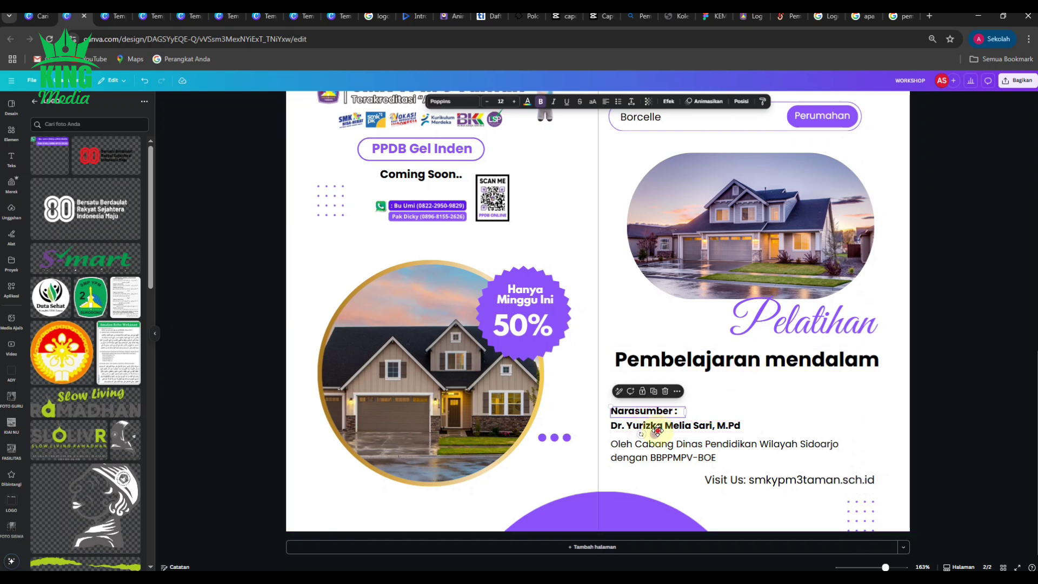
pyautogui.click(665, 392)
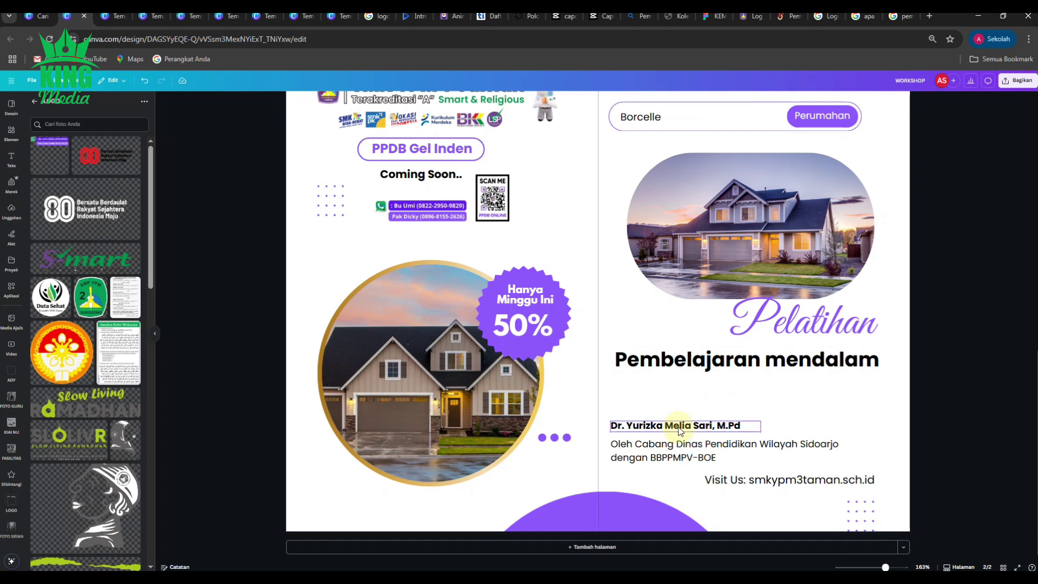
pyautogui.moveTo(701, 424); pyautogui.dragTo(819, 385)
pyautogui.click(606, 101)
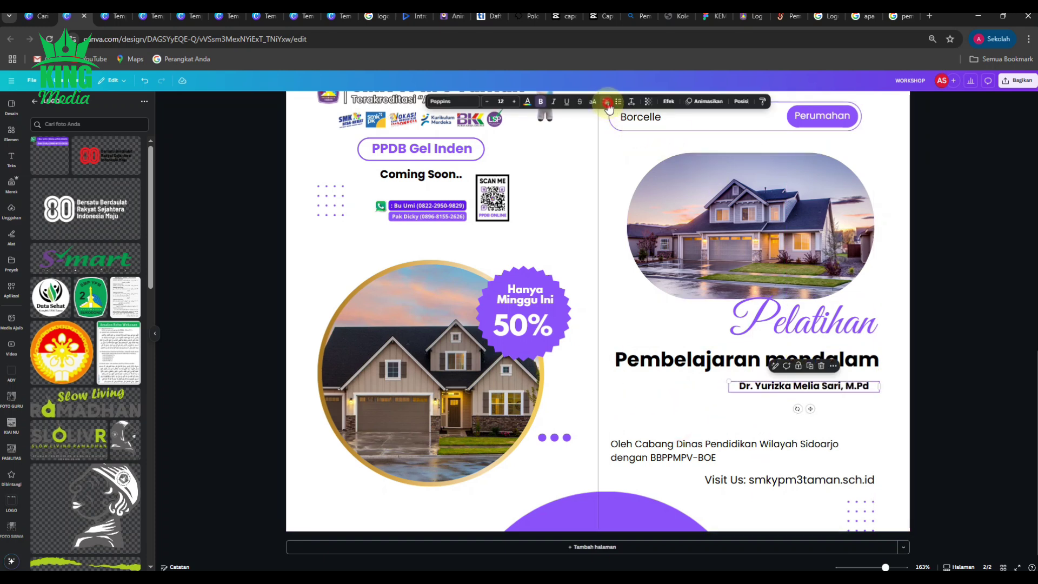
pyautogui.click(605, 101)
pyautogui.click(919, 386)
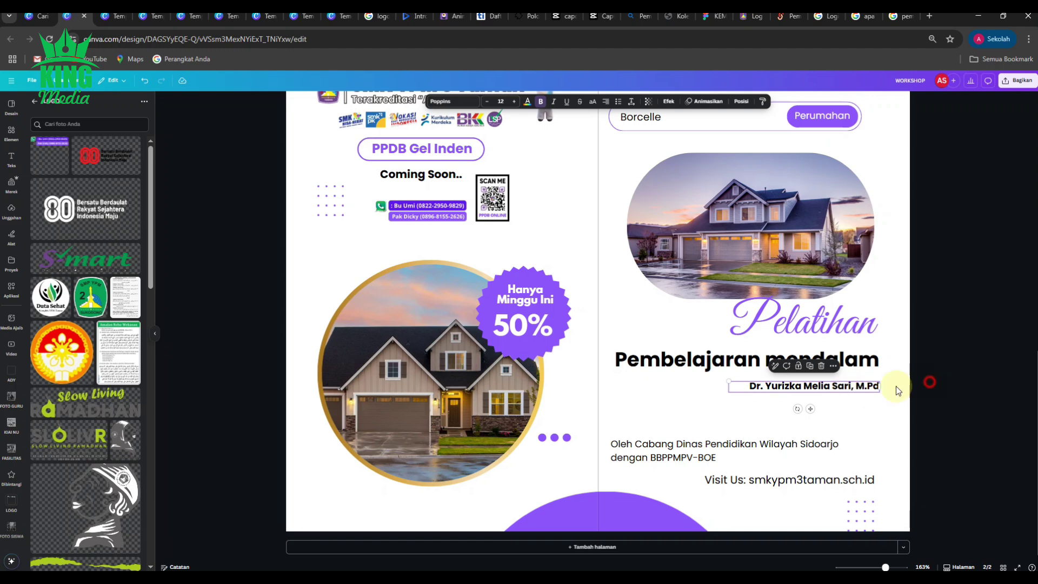
# Widen the speaker's name text box leftwards beneath the "Pembelajaran mendalam" heading.
pyautogui.scroll(5, 767, 390)
pyautogui.scroll(2, 767, 390)
pyautogui.click(781, 386)
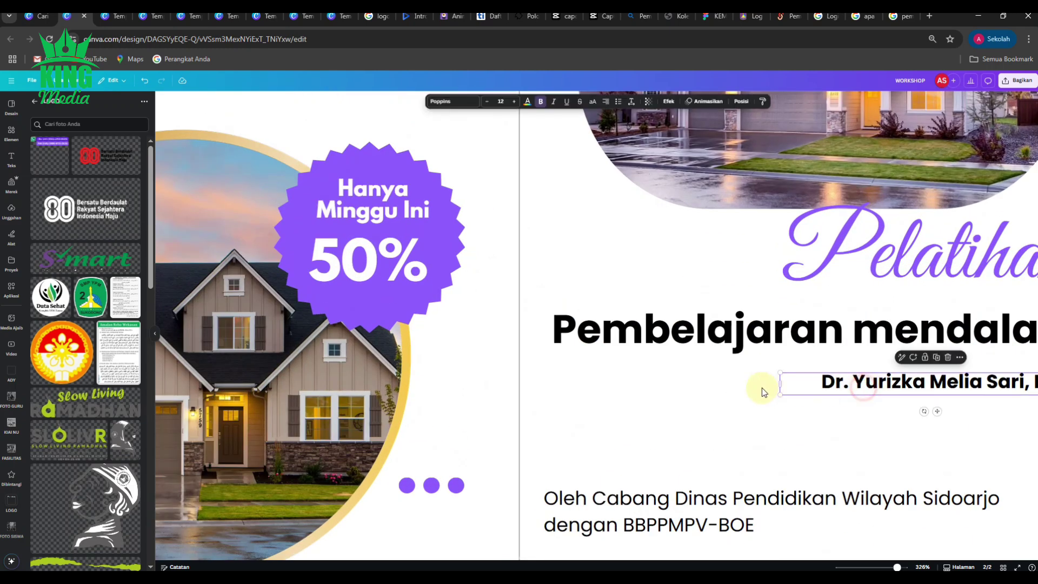
pyautogui.moveTo(779, 383); pyautogui.dragTo(613, 381)
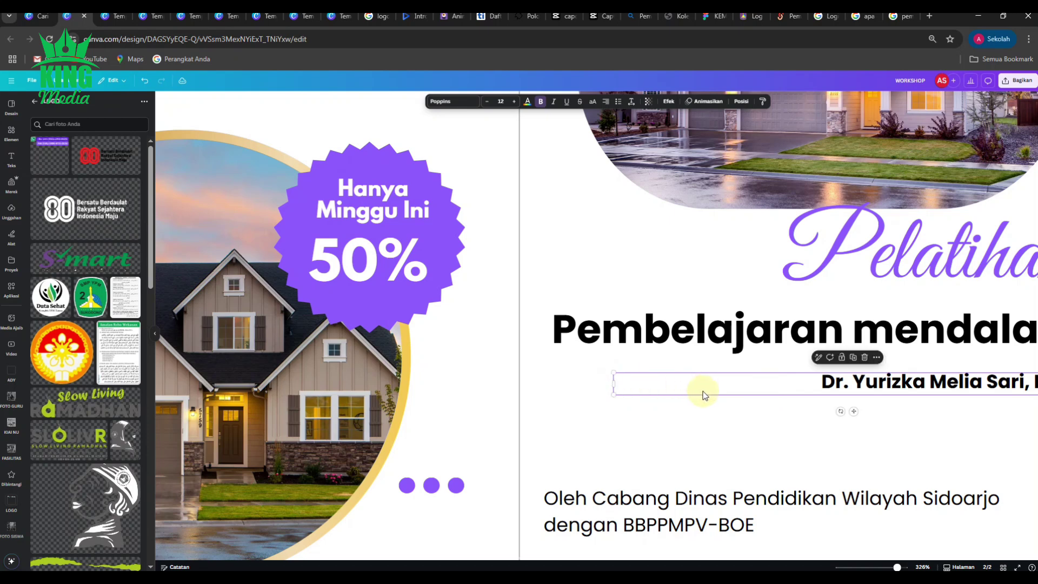
pyautogui.keyDown('ctrl'); pyautogui.scroll(-5, 703, 394); pyautogui.keyUp('ctrl')
# Replace the speaker's name with "Bagi Guru Sekolah Jenjang SMK PROV JATIM", breaking the line before "Jenjang".
pyautogui.doubleClick(866, 385)
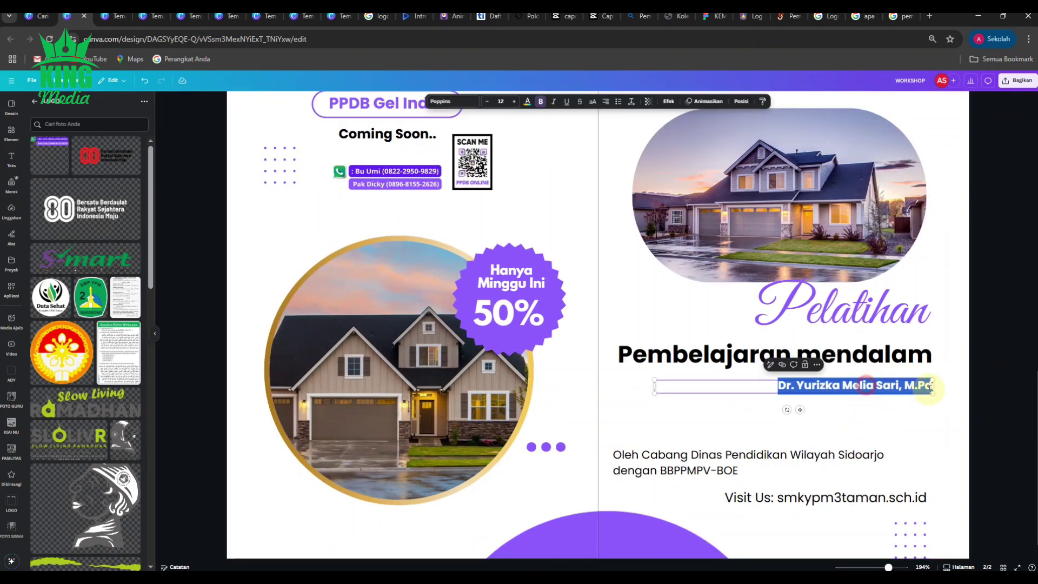
pyautogui.write('Bagi')
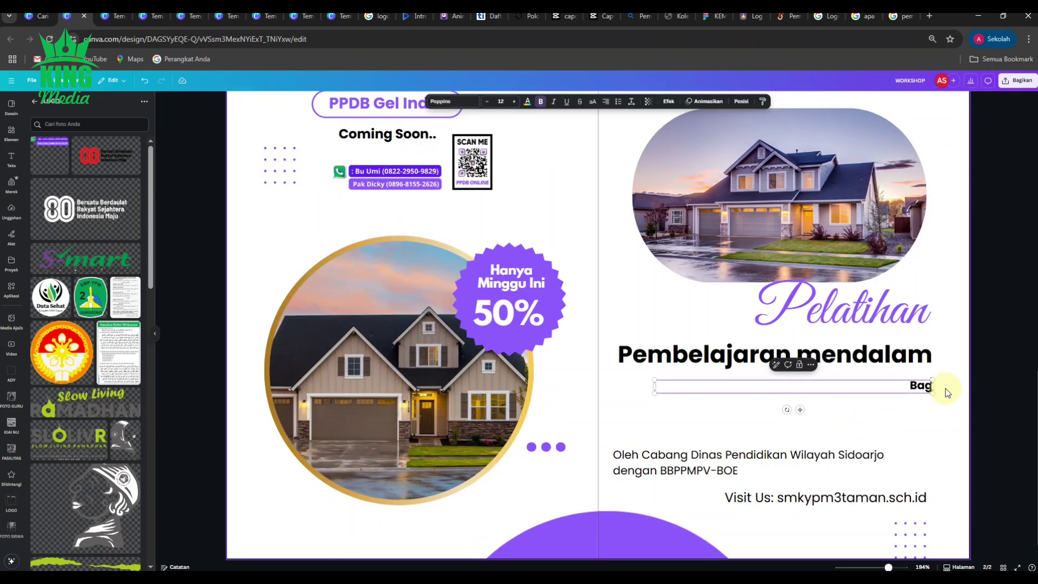
pyautogui.write(' Guru')
pyautogui.write('Sekolah')
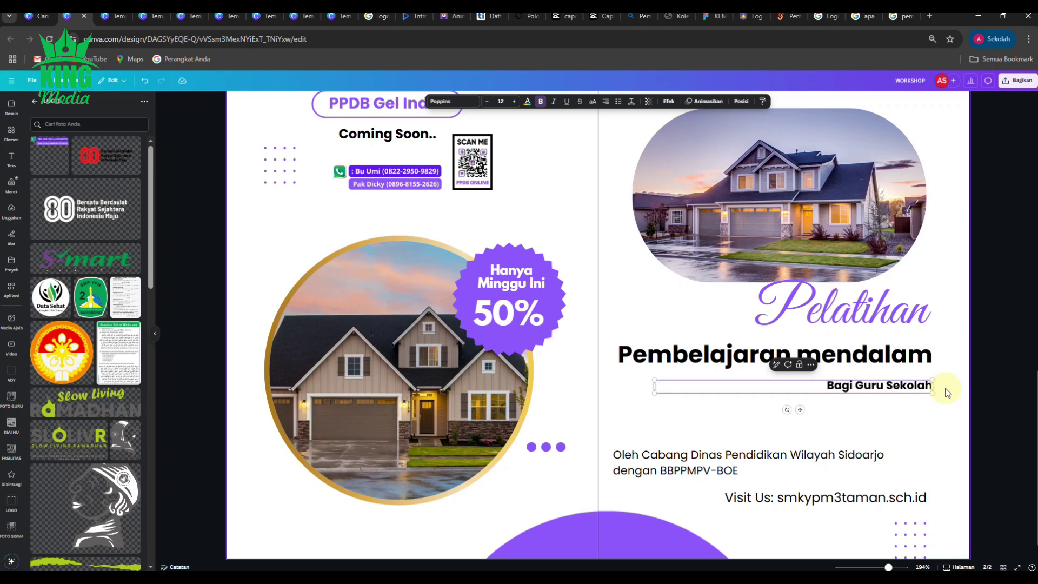
pyautogui.write(' Jen')
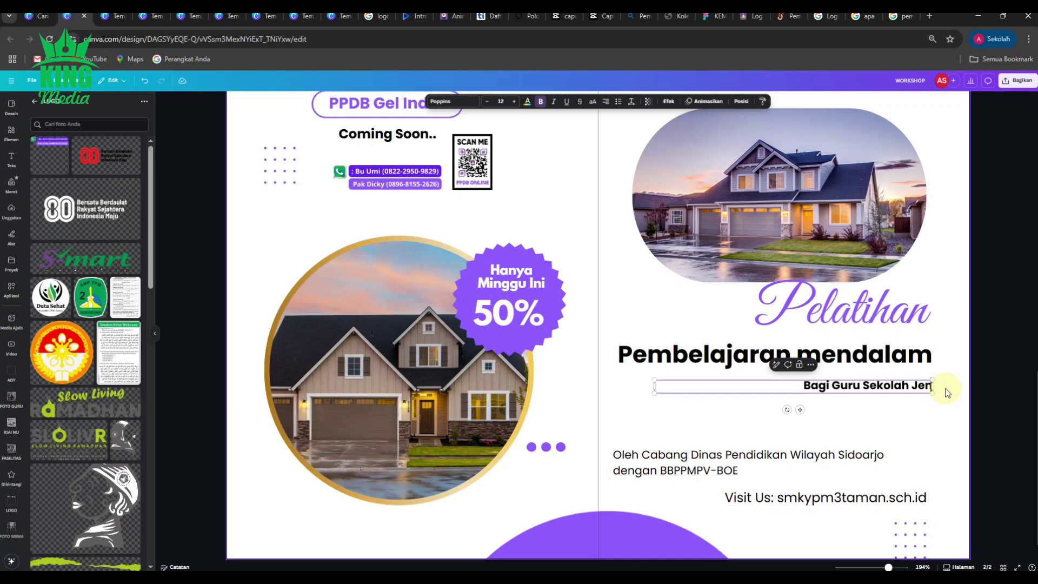
pyautogui.write('jang SMK')
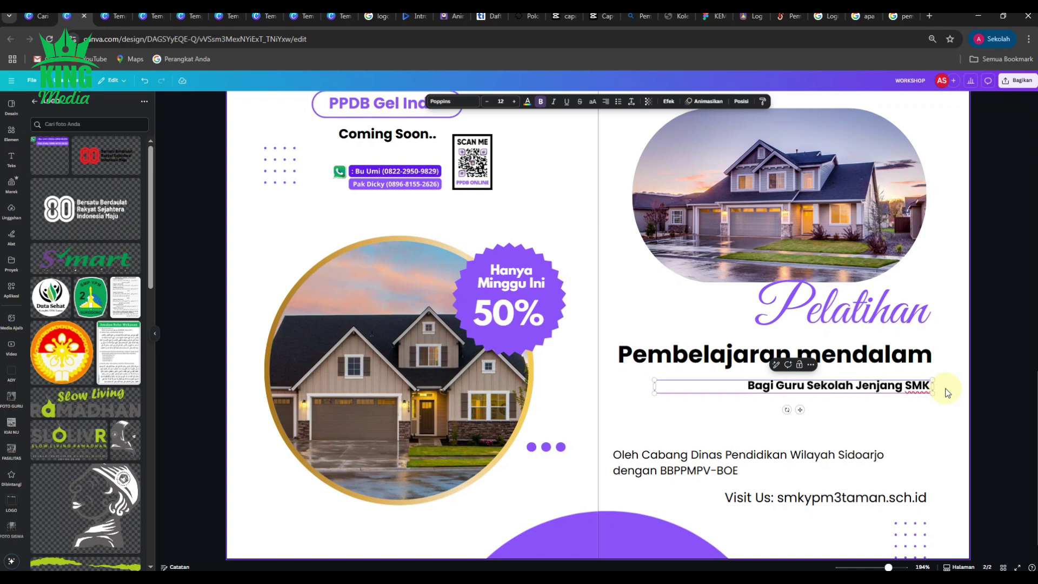
pyautogui.write(' PROV')
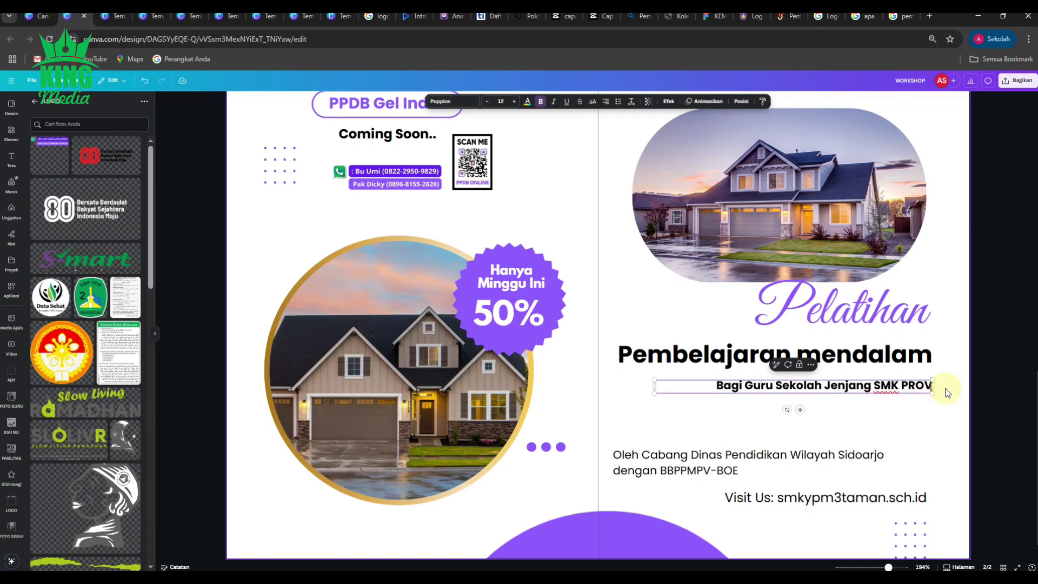
pyautogui.write(' J')
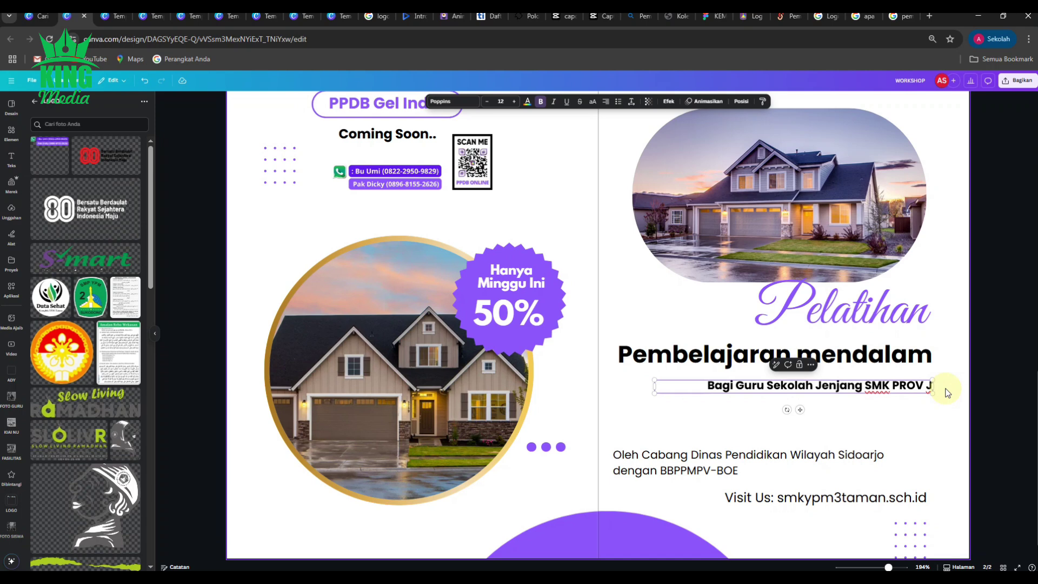
pyautogui.write('ATIM')
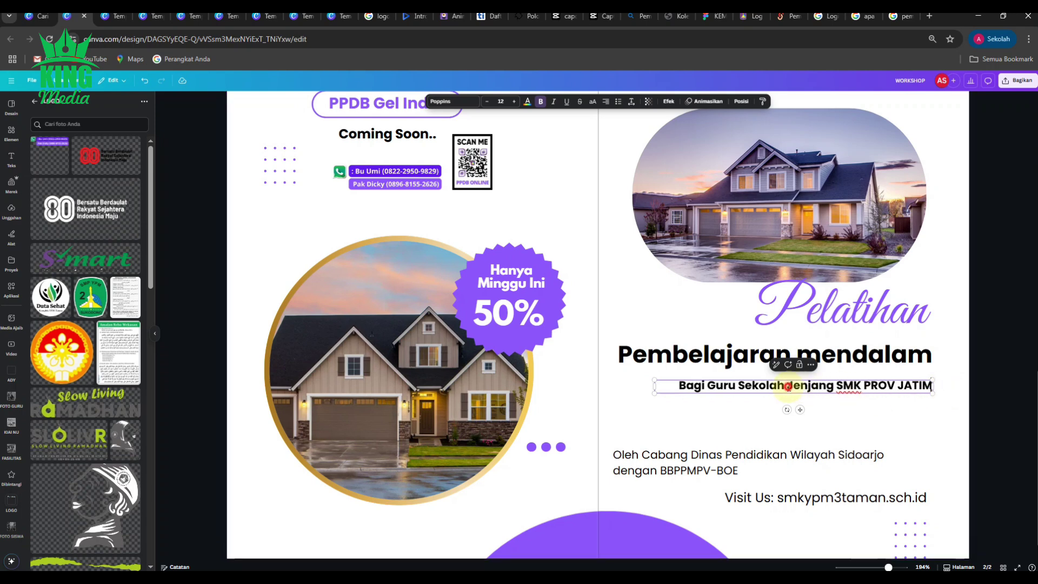
pyautogui.click(790, 388)
pyautogui.press('Return')
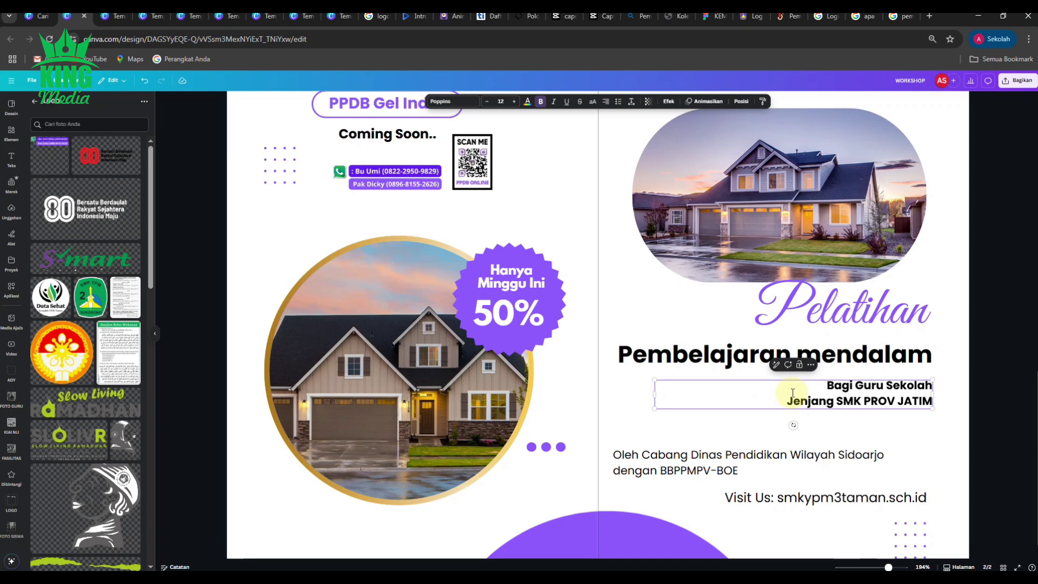
pyautogui.click(1007, 353)
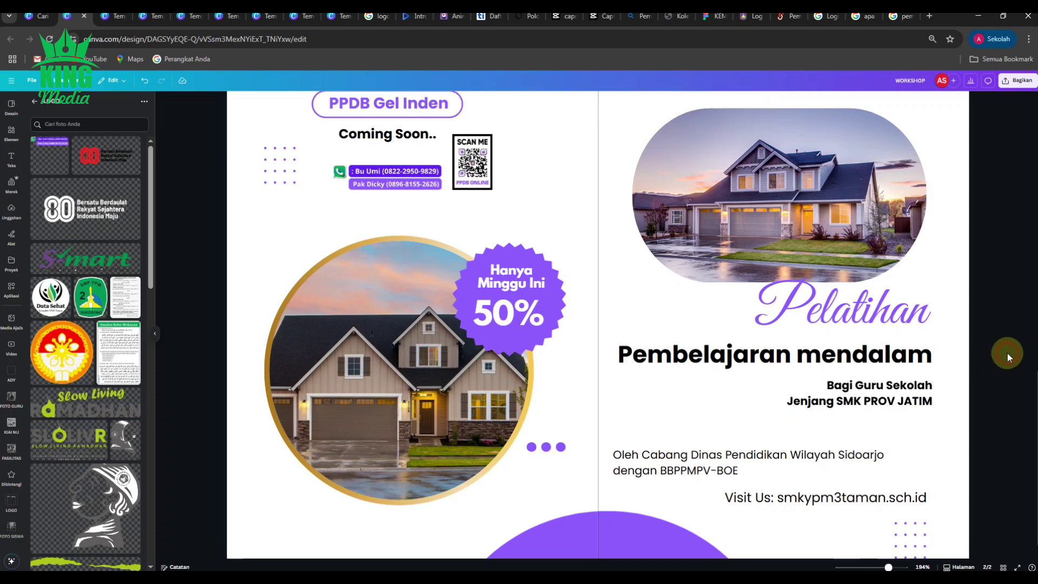
# Right-align the "Oleh Cabang Dinas Pendidikan" organizer text and move it to the website line's right edge.
pyautogui.click(688, 465)
pyautogui.click(606, 102)
pyautogui.click(605, 103)
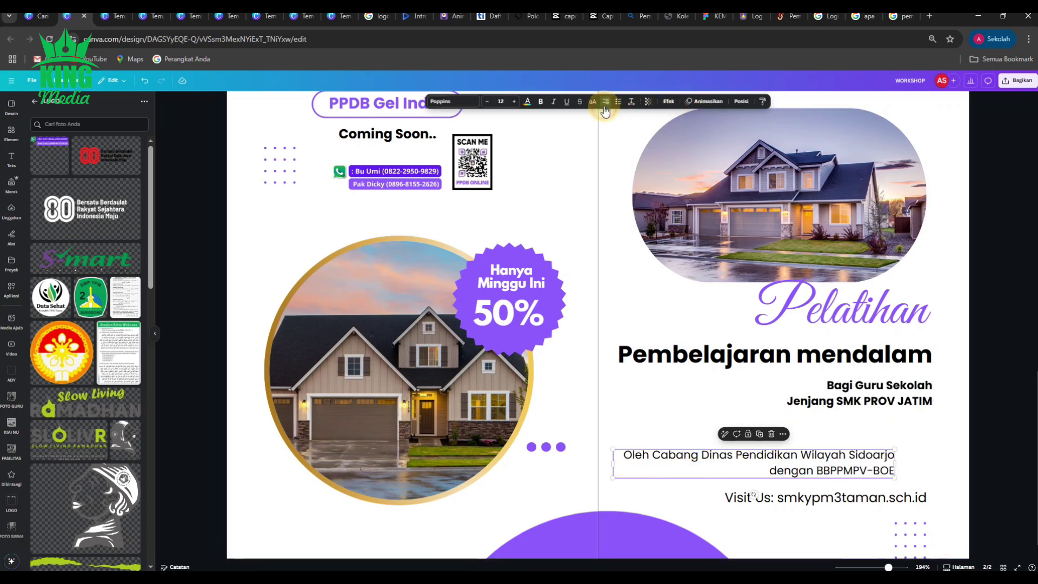
pyautogui.click(843, 456)
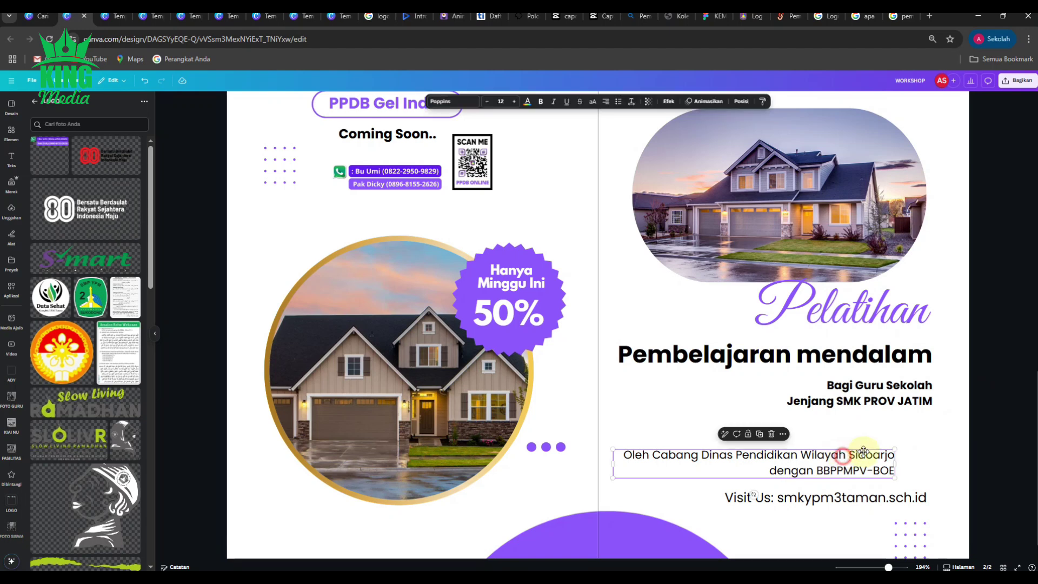
pyautogui.moveTo(863, 451); pyautogui.dragTo(879, 449)
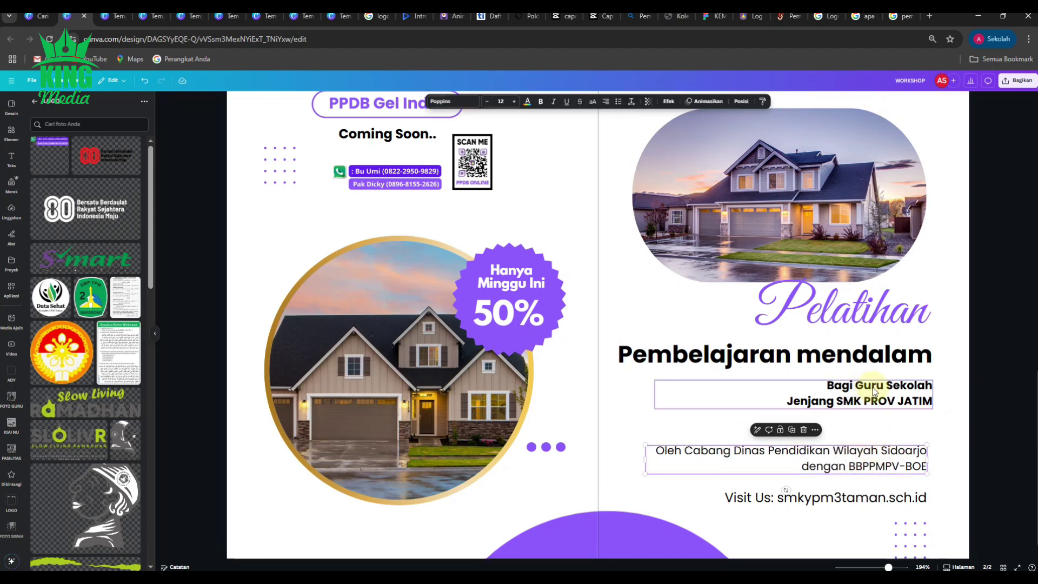
# Lower the "Bagi Guru Sekolah" lines to just above the organizer text, and align organizer text, website line and dot grid with their right edge.
pyautogui.keyDown('shift'); pyautogui.click(874, 393); pyautogui.keyUp('shift')
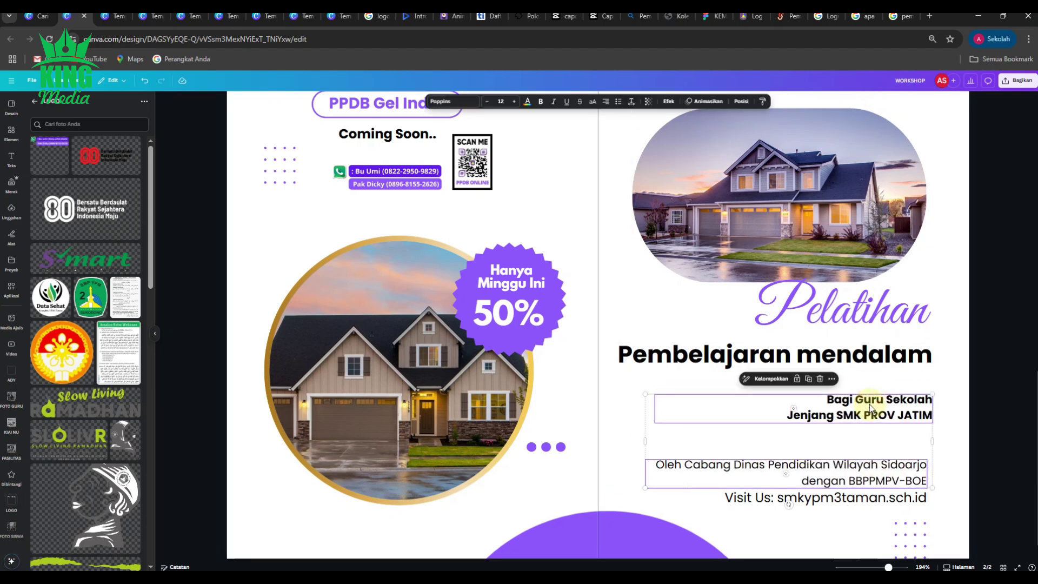
pyautogui.click(981, 408)
pyautogui.moveTo(895, 394); pyautogui.dragTo(895, 416)
pyautogui.moveTo(892, 451); pyautogui.dragTo(897, 451)
pyautogui.moveTo(895, 496); pyautogui.dragTo(900, 496)
pyautogui.moveTo(908, 540); pyautogui.dragTo(914, 539)
pyautogui.click(988, 427)
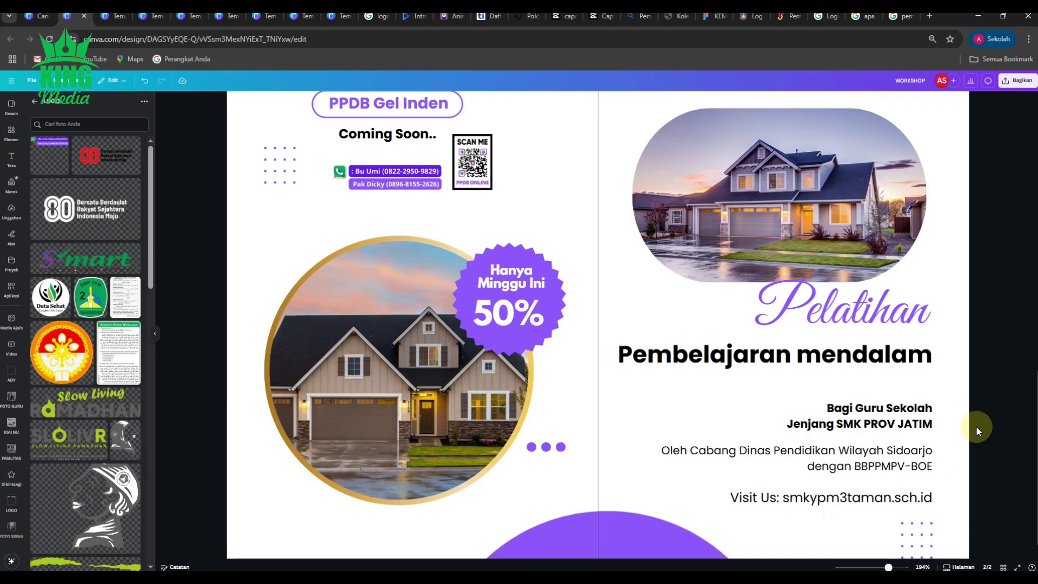
pyautogui.keyDown('ctrl'); pyautogui.scroll(-2, 975, 425); pyautogui.keyUp('ctrl')
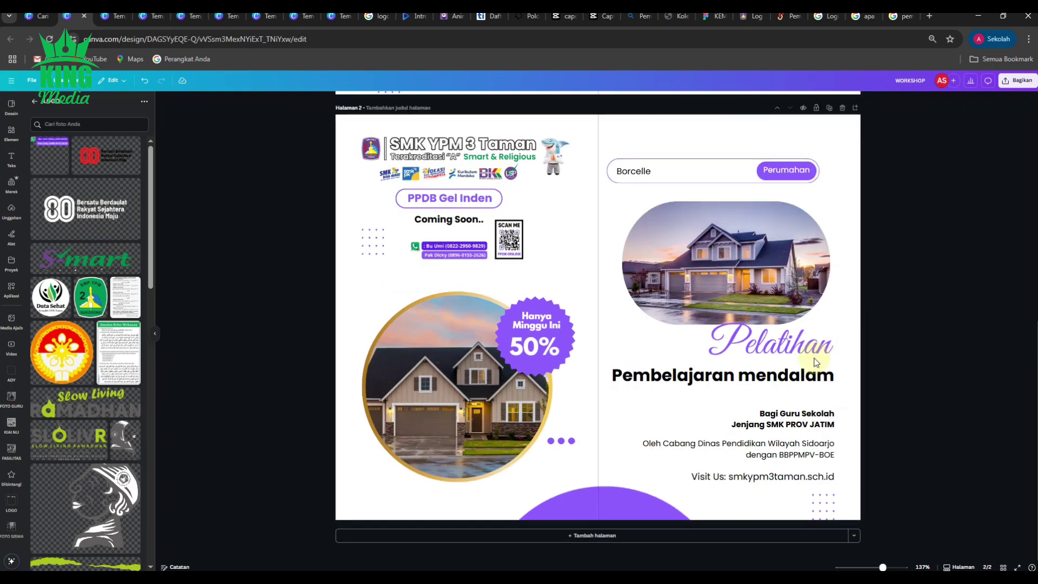
# Narrow the "Pembelajaran mendalam" heading box so it wraps onto two lines, and nudge it up from the "Bagi Guru Sekolah" text.
pyautogui.click(765, 376)
pyautogui.moveTo(605, 388); pyautogui.dragTo(627, 388)
pyautogui.click(968, 404)
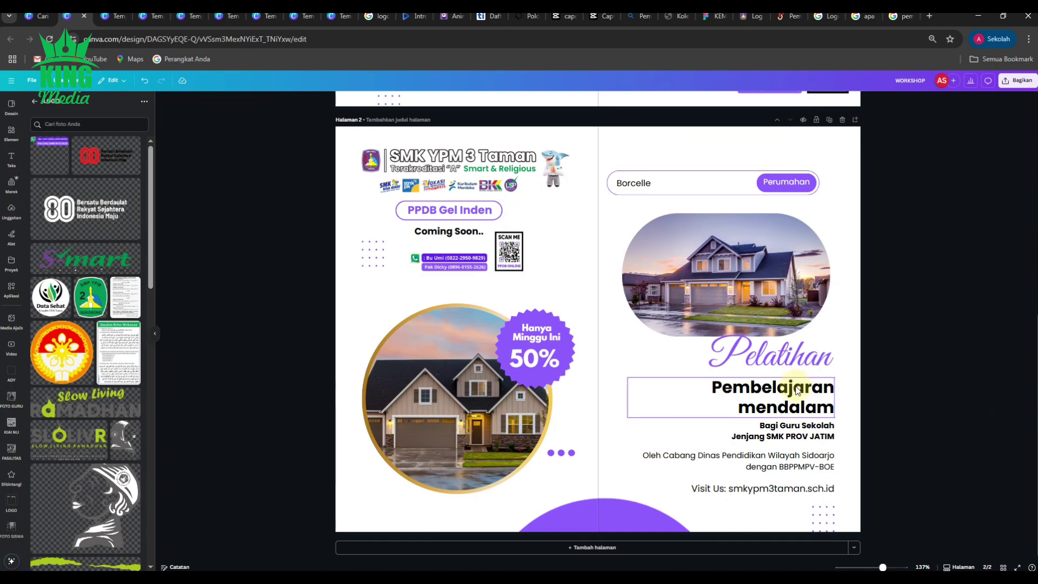
pyautogui.moveTo(799, 387); pyautogui.dragTo(795, 382)
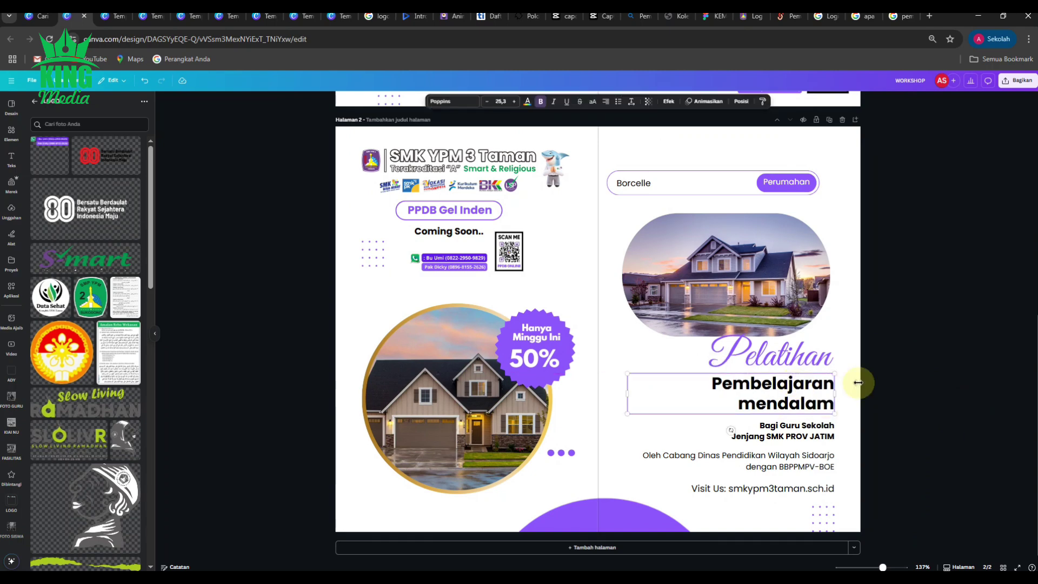
pyautogui.click(946, 382)
# Move the "Pelatihan" title slightly down, clear of the house photo and closer to the heading.
pyautogui.scroll(5, 794, 370)
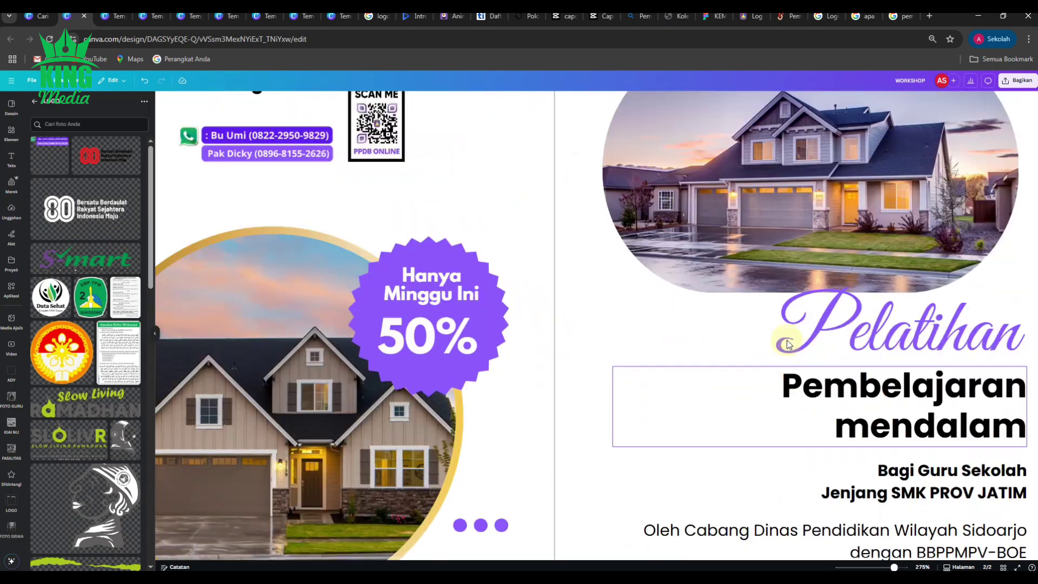
pyautogui.moveTo(863, 330); pyautogui.dragTo(861, 339)
pyautogui.scroll(-5, 859, 341)
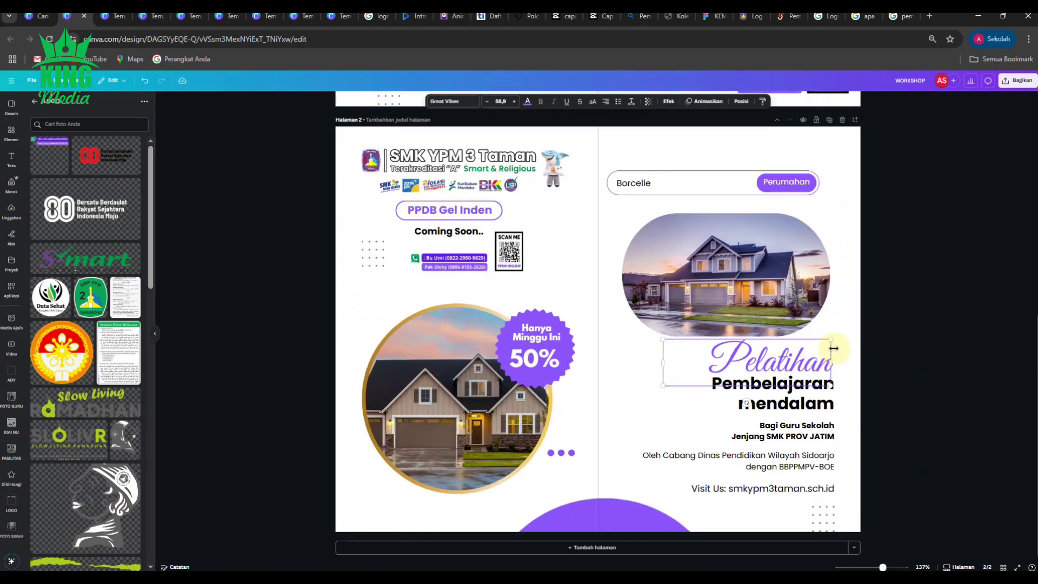
# Tighten the "Pembelajaran mendalam" heading's line spacing to 1.09 and nudge the heading slightly down from the "Pelatihan" title.
pyautogui.click(817, 404)
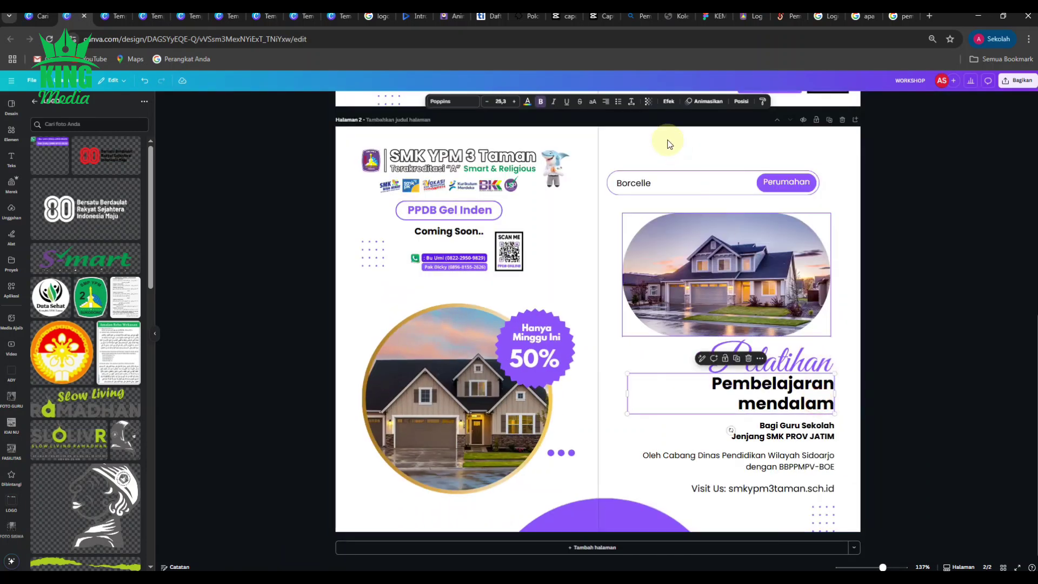
pyautogui.click(631, 101)
pyautogui.moveTo(613, 157); pyautogui.dragTo(609, 157)
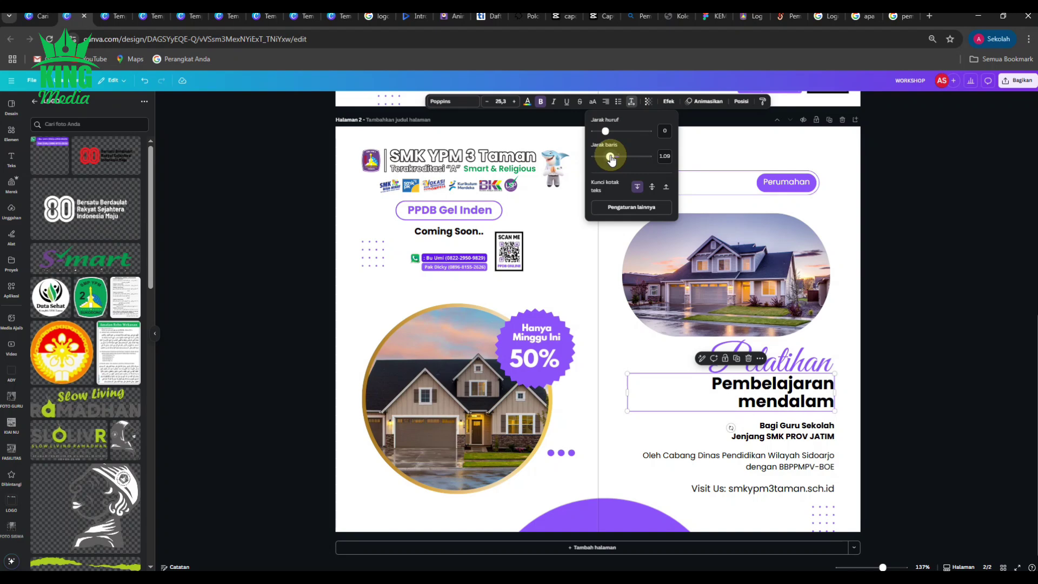
pyautogui.click(862, 307)
pyautogui.click(910, 370)
pyautogui.scroll(5, 875, 438)
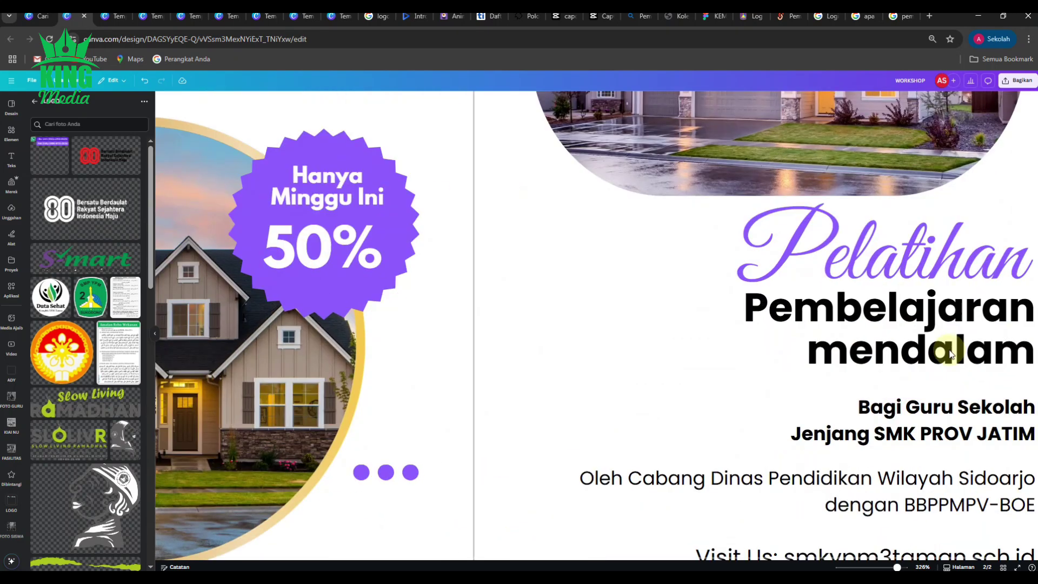
pyautogui.click(952, 349)
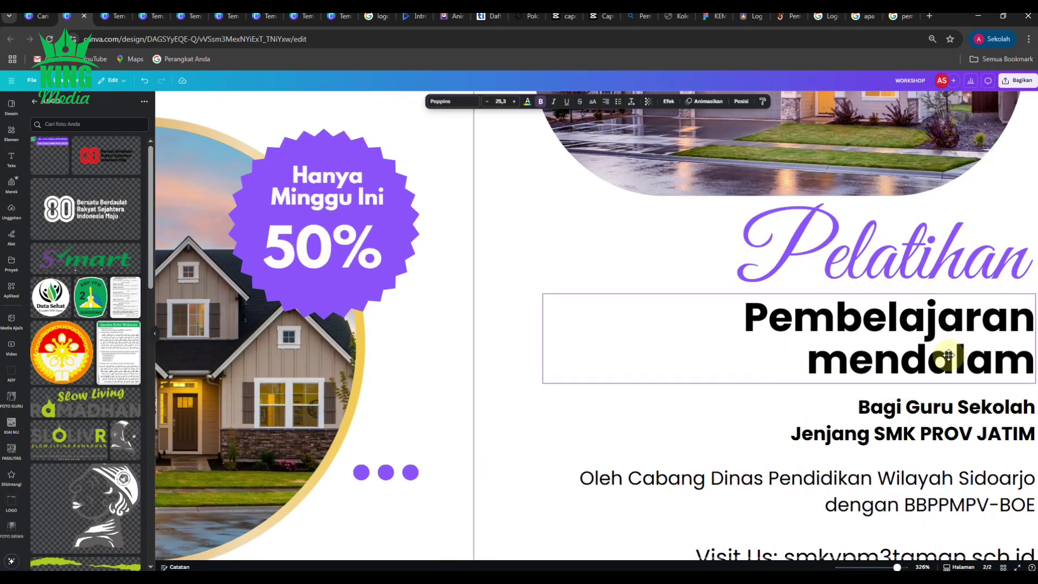
pyautogui.scroll(-5, 918, 346)
pyautogui.scroll(1, 899, 335)
pyautogui.scroll(-3, 897, 334)
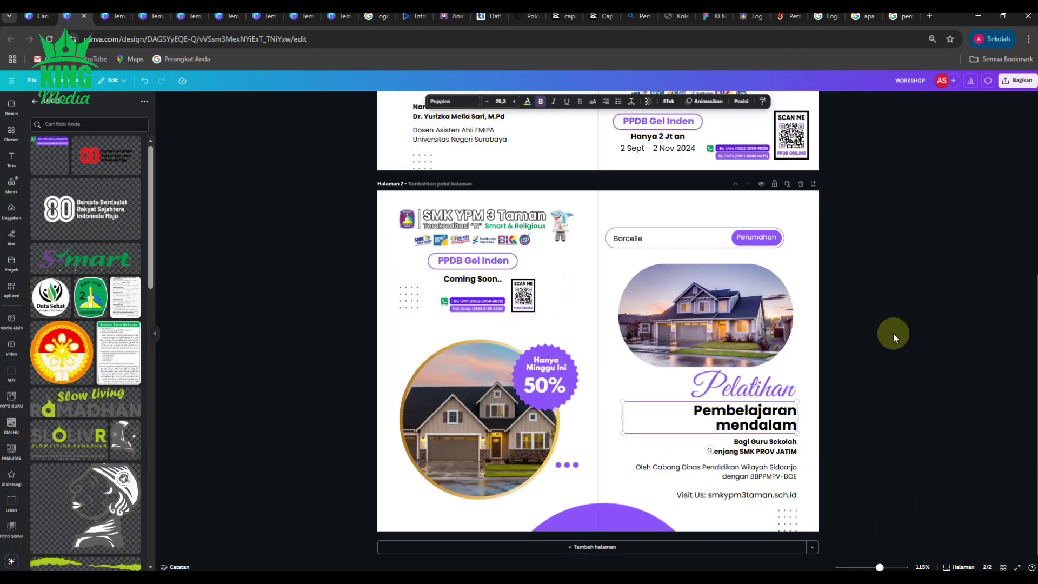
pyautogui.click(899, 294)
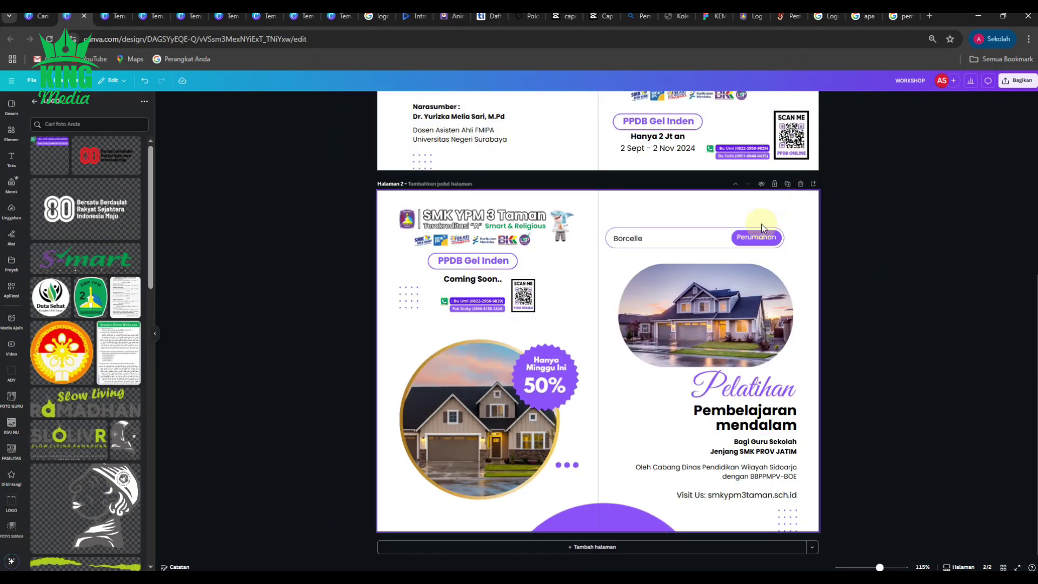
# Replace the "Borcelle" text in the rounded bar above the house photo with "SMK YPM 3 Taman".
pyautogui.doubleClick(636, 238)
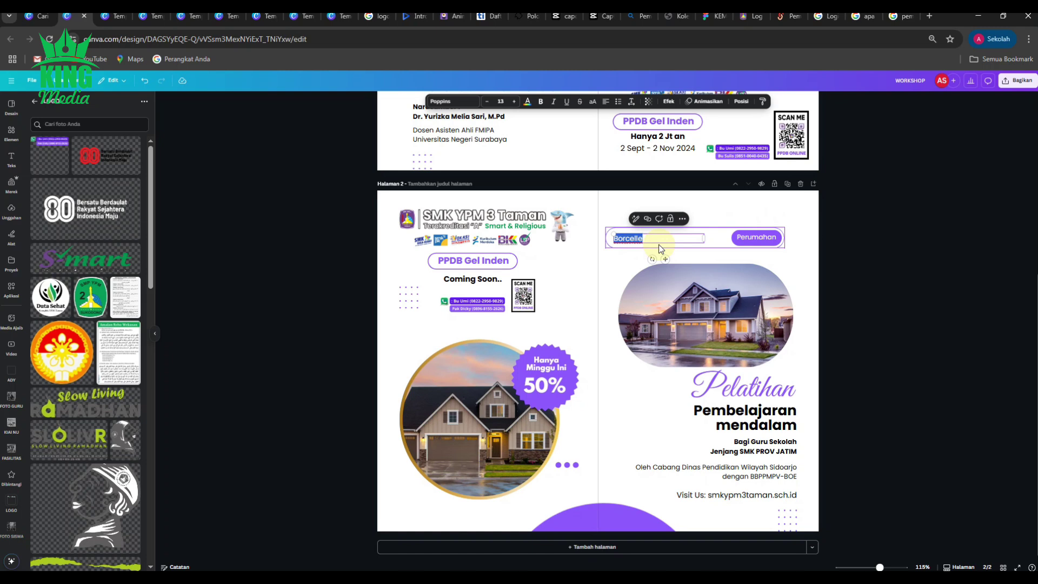
pyautogui.write('SMK Y')
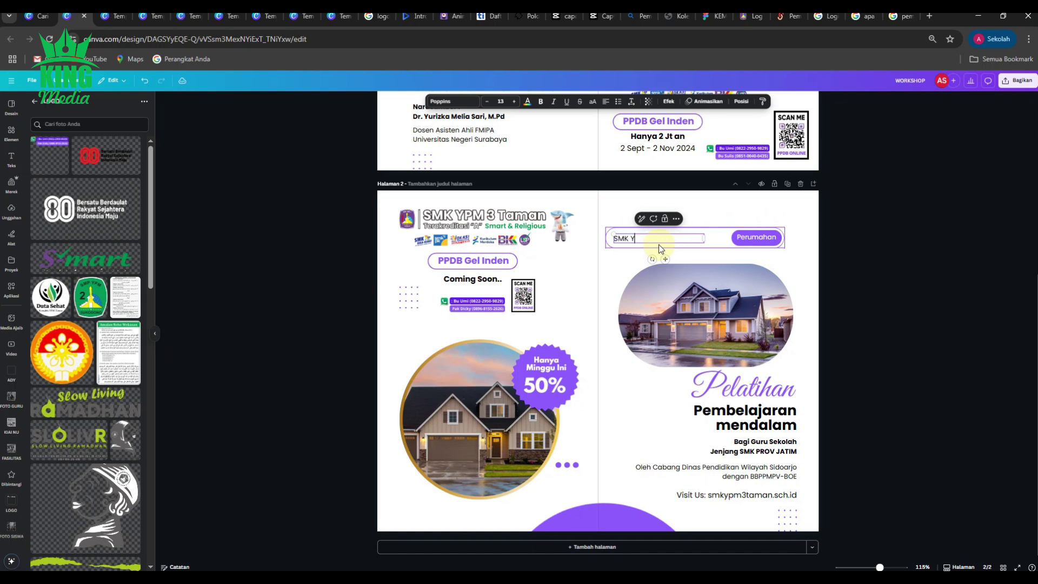
pyautogui.write('PM 3')
pyautogui.write('Taman')
# Change the purple pill's "Perumahan" label to "Join Us!".
pyautogui.click(754, 239)
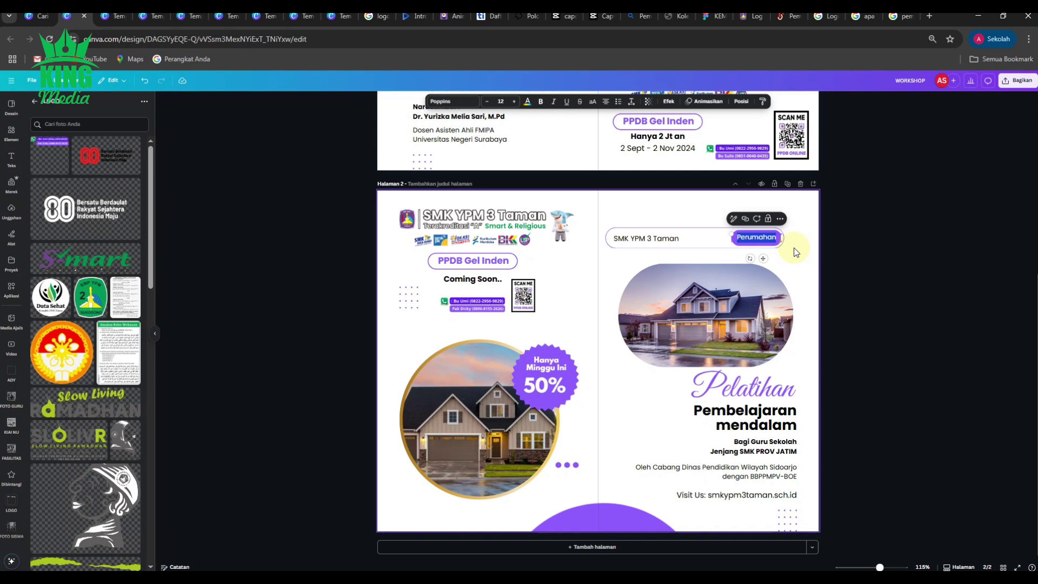
pyautogui.press('BackSpace')
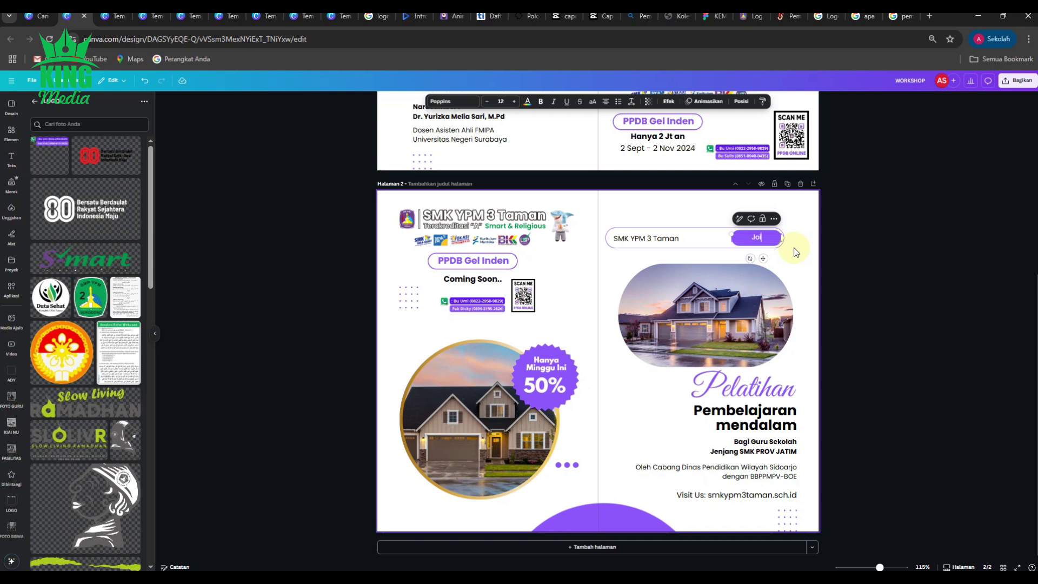
pyautogui.write('Join Us!')
pyautogui.click(851, 265)
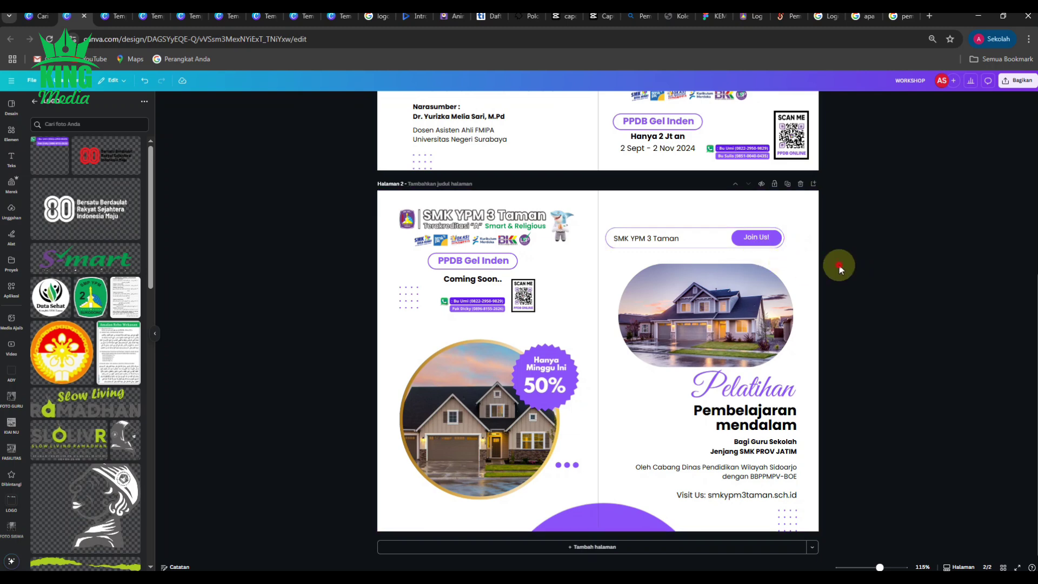
# Shorten the purple pill from its left side to fit "Join Us!" and centre the label inside it.
pyautogui.scroll(5, 785, 236)
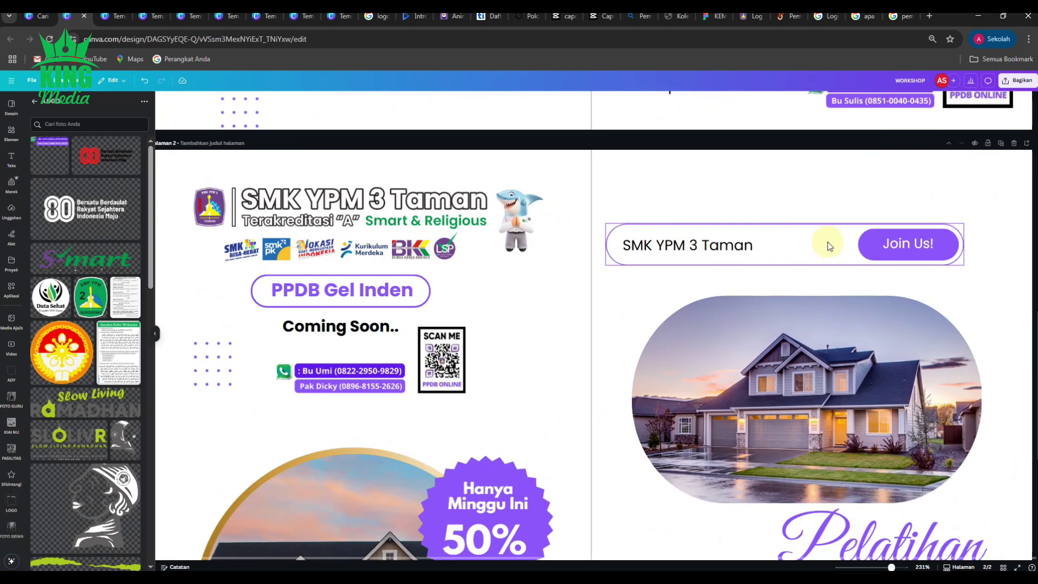
pyautogui.click(857, 244)
pyautogui.moveTo(857, 244); pyautogui.dragTo(938, 245)
pyautogui.click(868, 244)
pyautogui.click(919, 245)
pyautogui.scroll(-3, 952, 248)
pyautogui.click(974, 243)
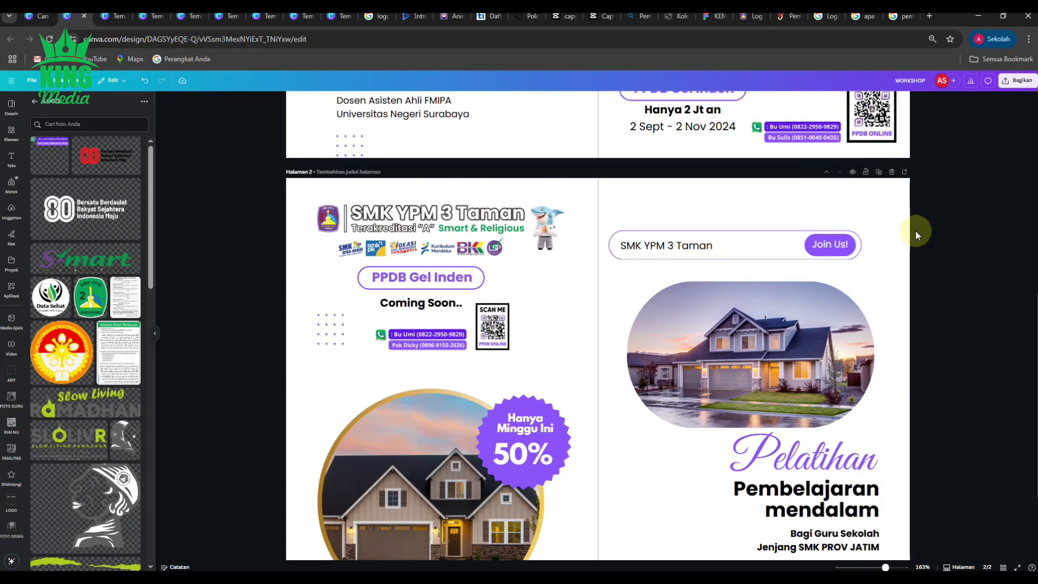
# Try nudging the "Join Us!" label and its purple pill towards the rounded bar's end, and move them back to their original position.
pyautogui.scroll(2, 915, 230)
pyautogui.scroll(5, 940, 233)
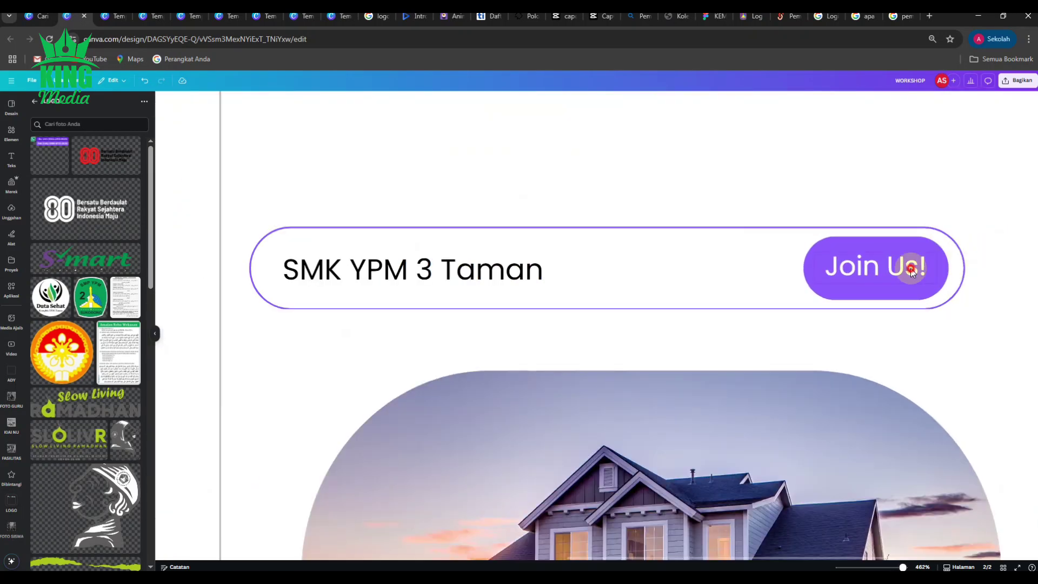
pyautogui.click(911, 266)
pyautogui.keyDown('shift'); pyautogui.click(935, 300); pyautogui.keyUp('shift')
pyautogui.press('Right')
pyautogui.press('Right')
pyautogui.press('Right')
pyautogui.press('Right')
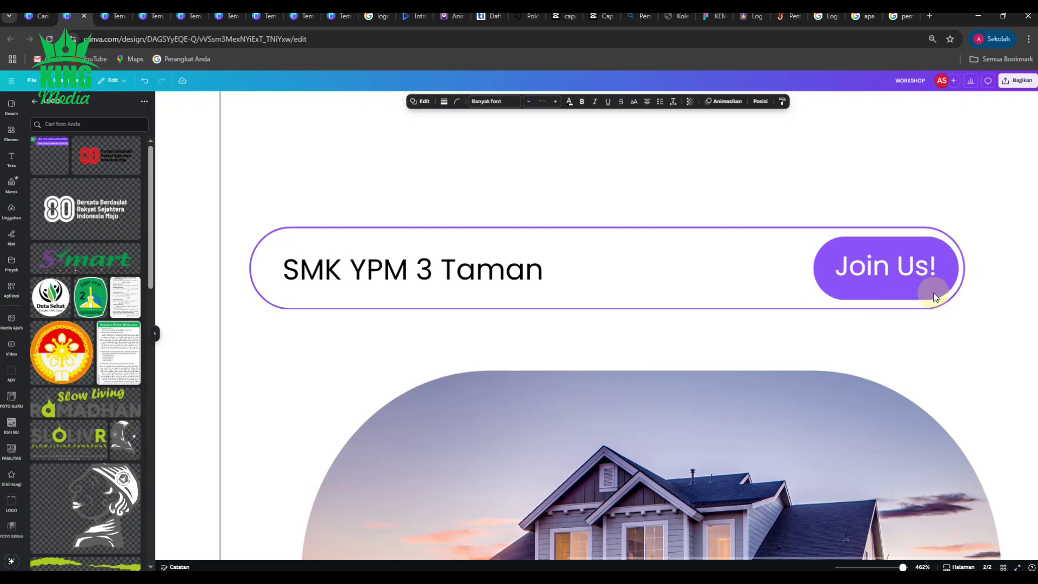
pyautogui.press('Left')
pyautogui.press('Left')
pyautogui.press('Left')
pyautogui.press('Left')
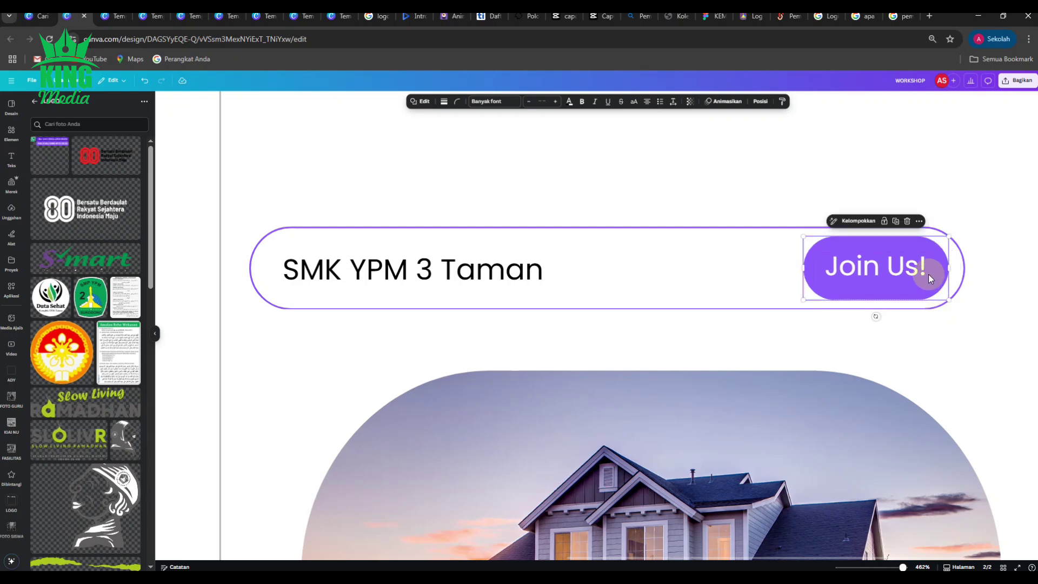
pyautogui.scroll(-10, 927, 276)
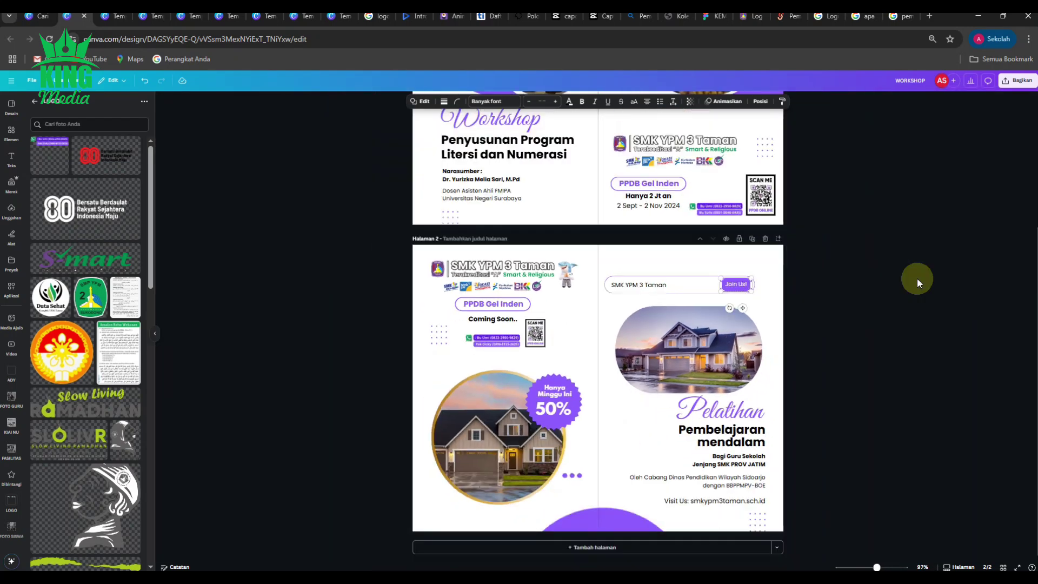
# Review the layout of page 2, checking the header, photos, title block and website line.
pyautogui.click(917, 278)
pyautogui.scroll(1, 712, 350)
pyautogui.scroll(-3, 712, 349)
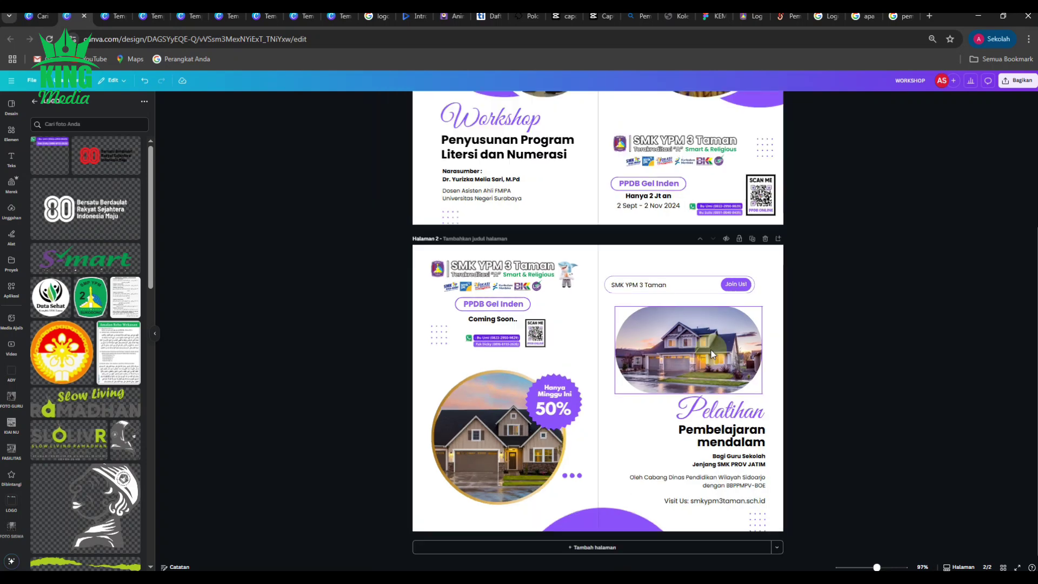
pyautogui.scroll(2, 728, 406)
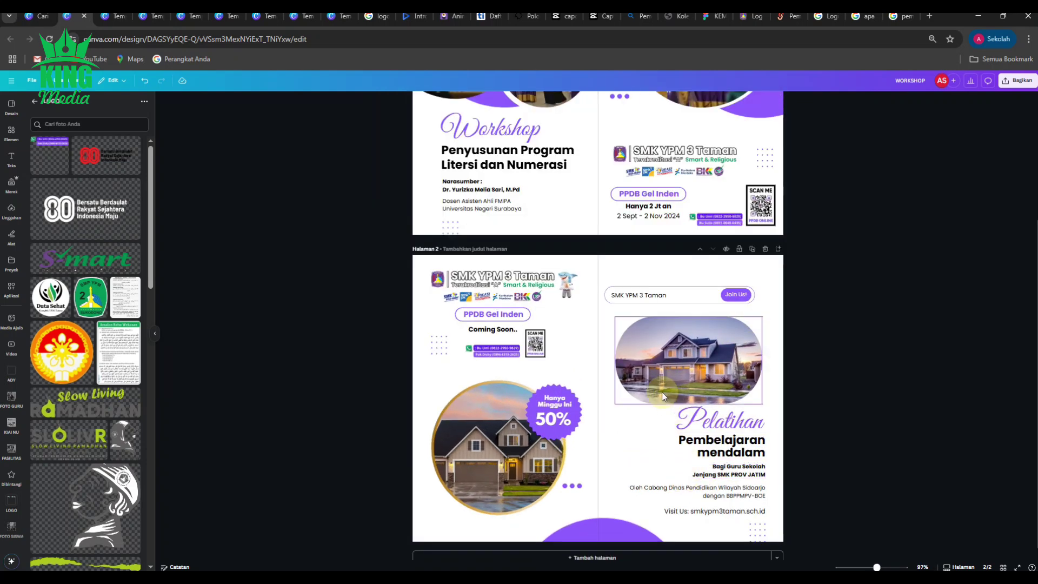
pyautogui.click(832, 436)
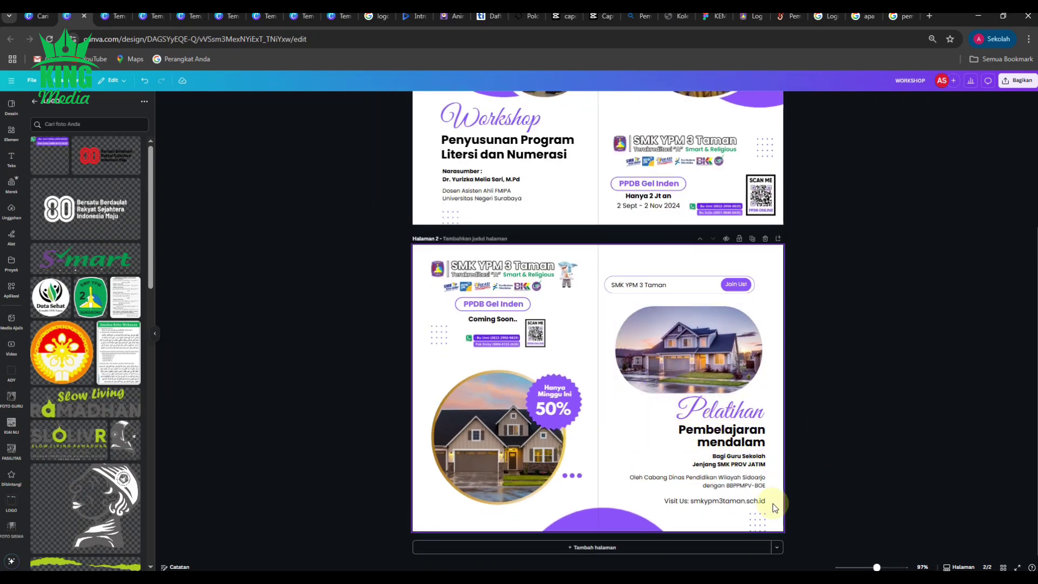
pyautogui.scroll(3, 774, 505)
pyautogui.scroll(-1, 774, 504)
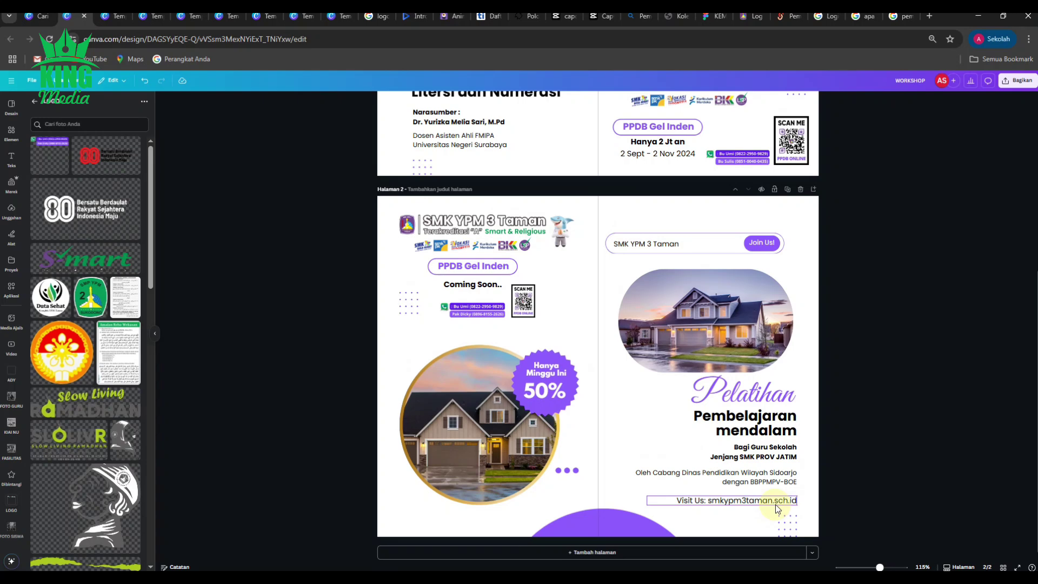
pyautogui.scroll(-1, 774, 504)
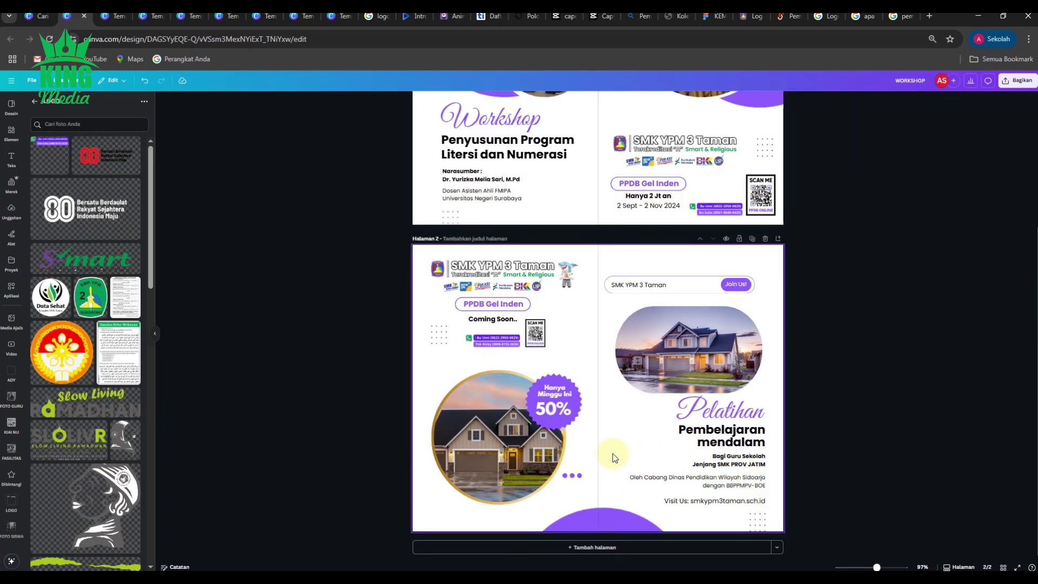
pyautogui.scroll(1, 612, 453)
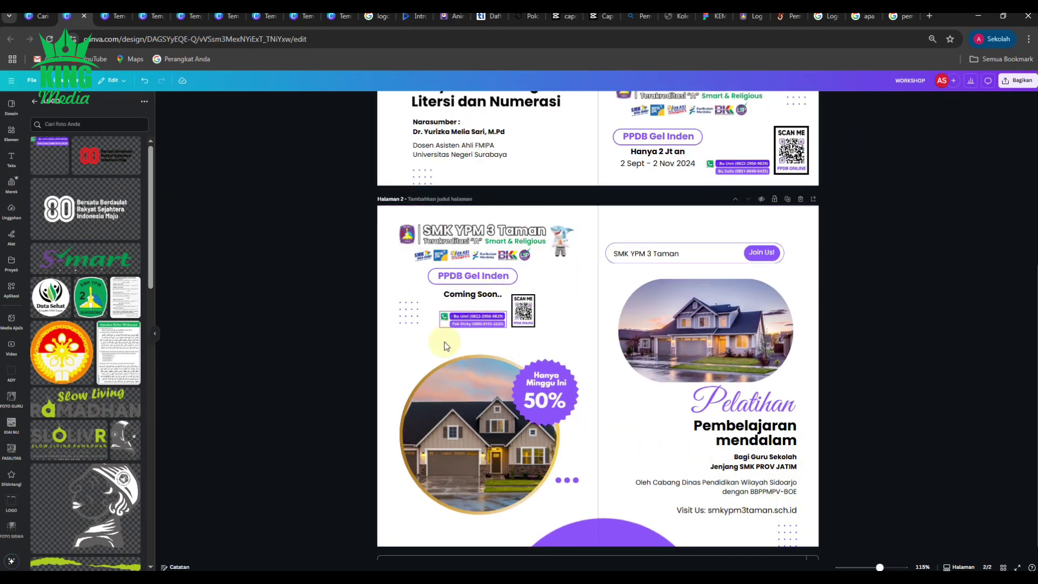
# Change "PPDB" to "SPMB" in the outlined "PPDB Gel Inden" pill below the school header on page 2.
pyautogui.click(541, 383)
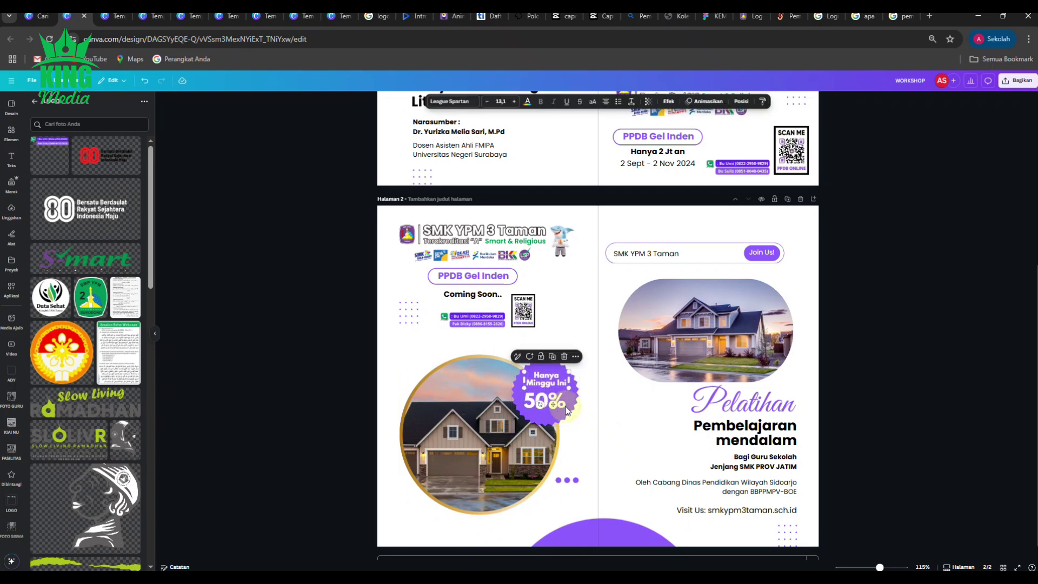
pyautogui.click(544, 383)
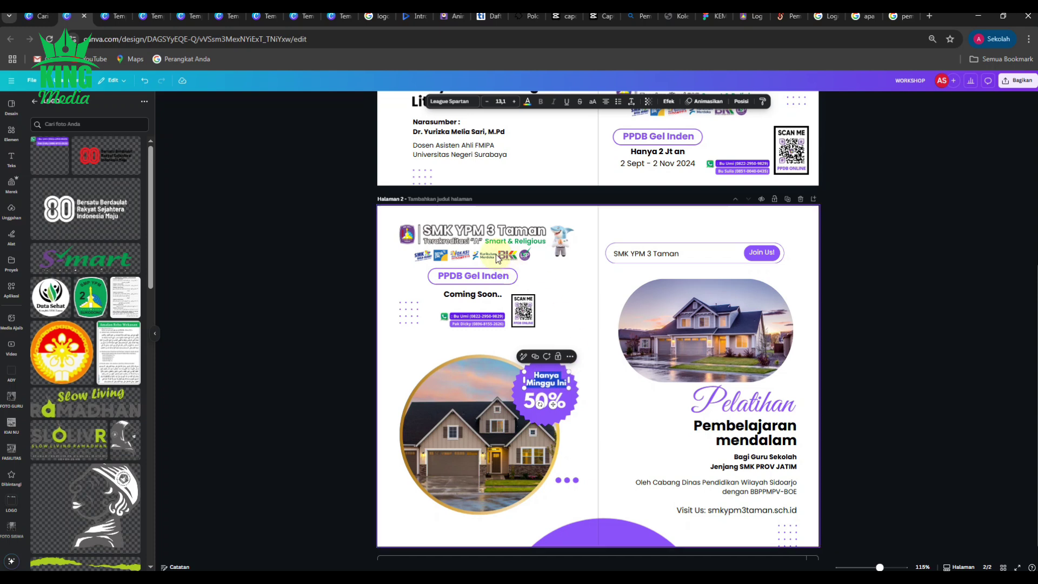
pyautogui.doubleClick(463, 276)
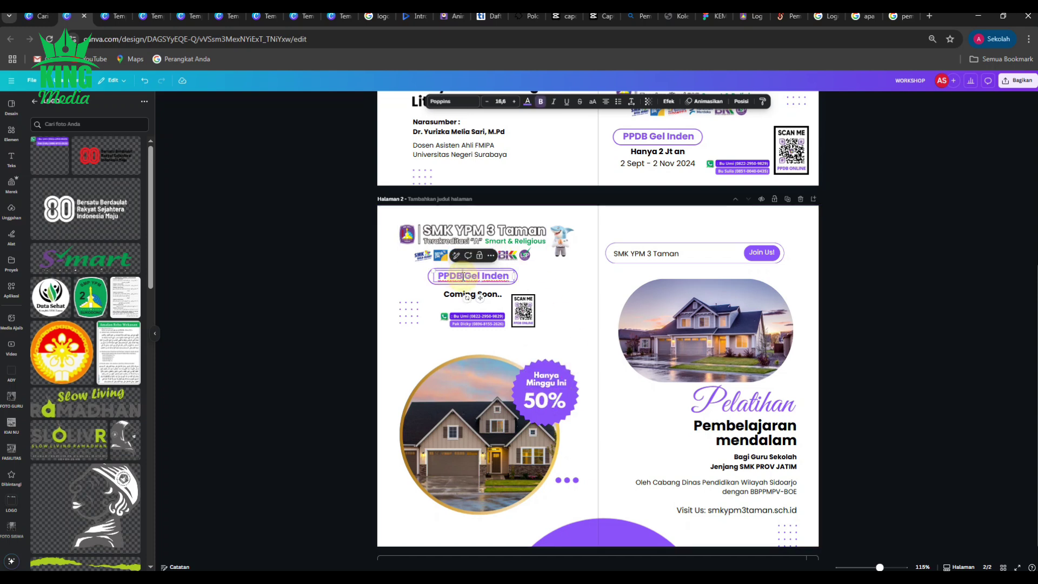
pyautogui.click(457, 320)
pyautogui.press('BackSpace')
pyautogui.press('BackSpace')
pyautogui.press('BackSpace')
pyautogui.press('BackSpace')
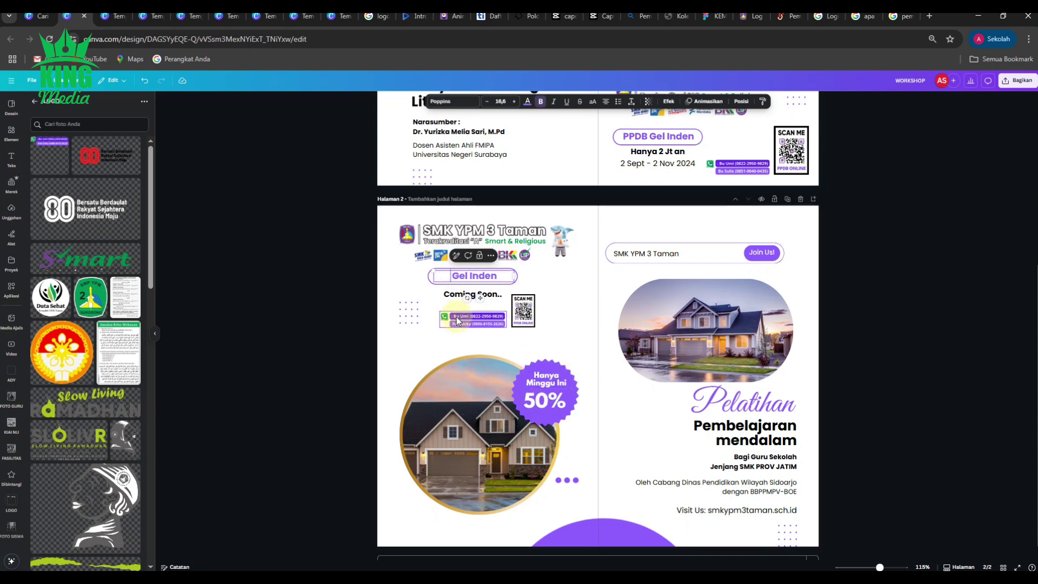
pyautogui.write('SPMB')
# Replace the "Hanya Minggu Ini" text on the purple starburst badge with "SPMB GEL -".
pyautogui.click(539, 403)
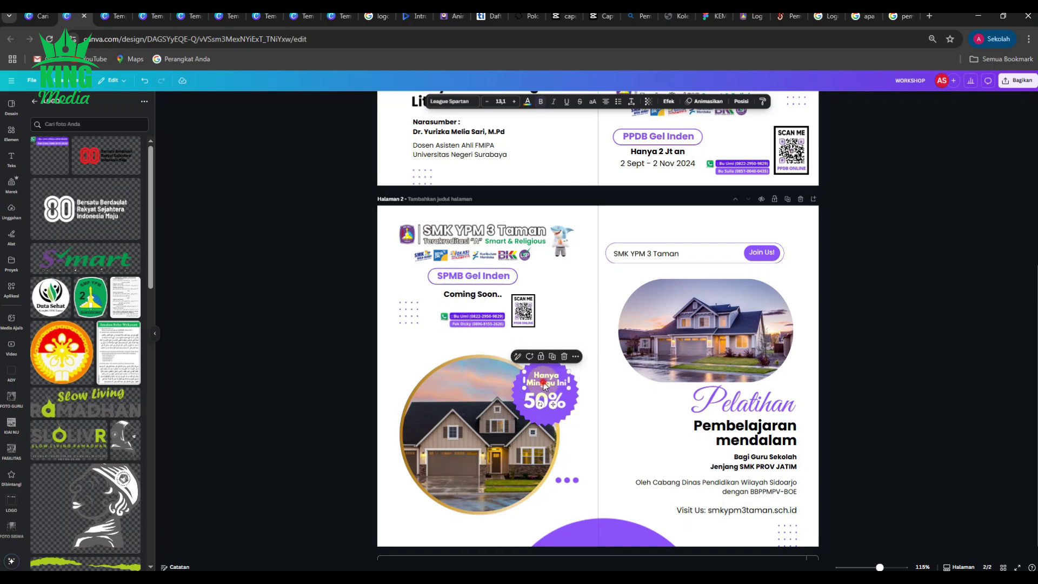
pyautogui.write('S')
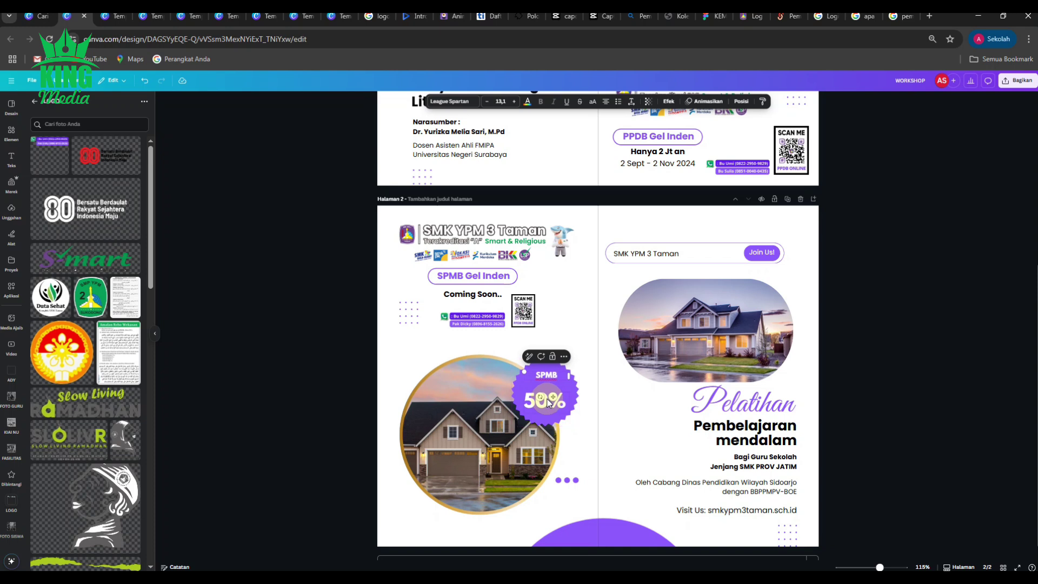
pyautogui.write('PMB GEL')
pyautogui.click(871, 378)
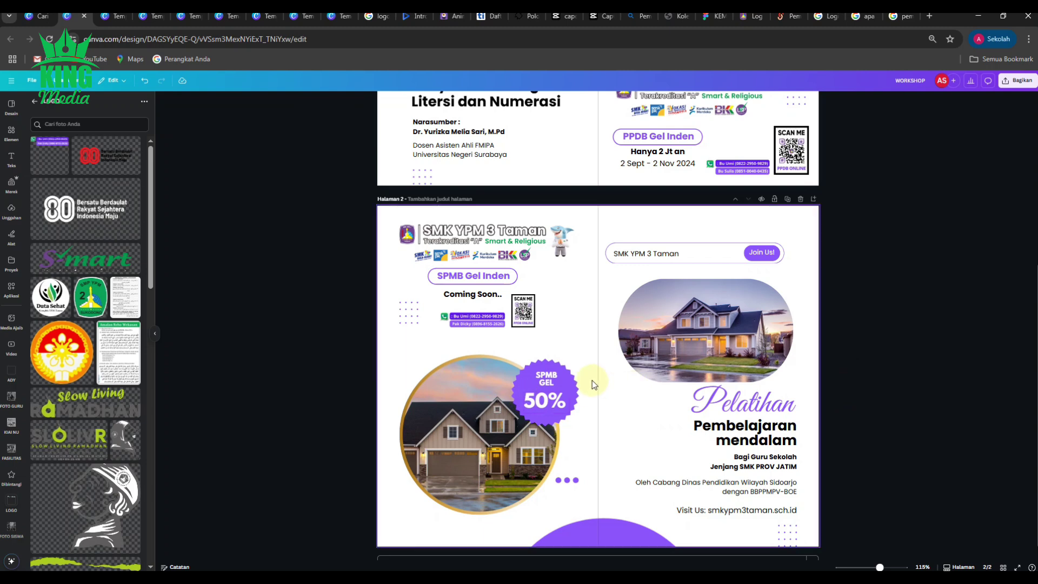
pyautogui.keyDown('ctrl'); pyautogui.scroll(5, 592, 381); pyautogui.keyUp('ctrl')
pyautogui.doubleClick(516, 384)
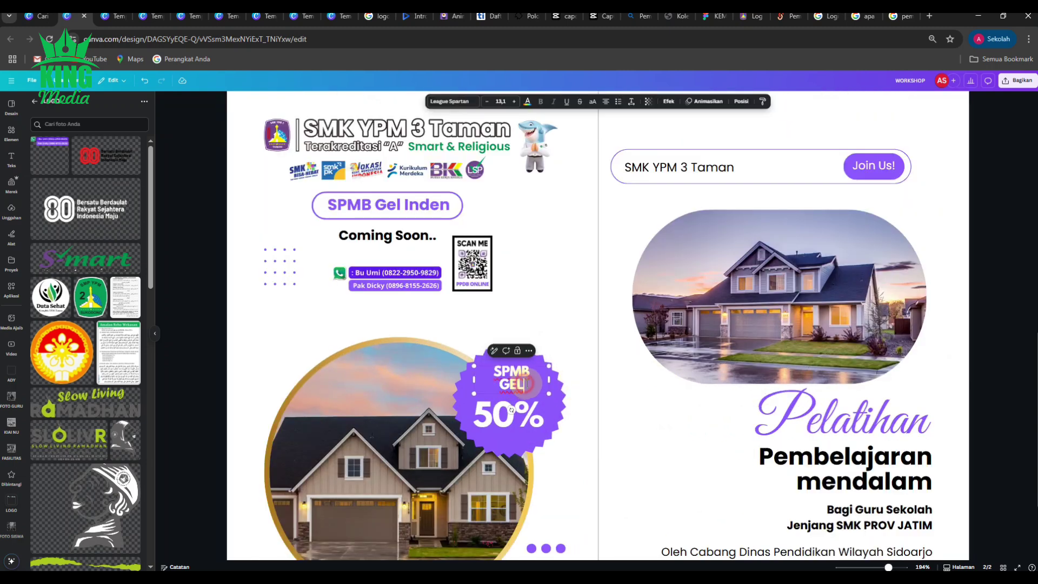
pyautogui.write('-')
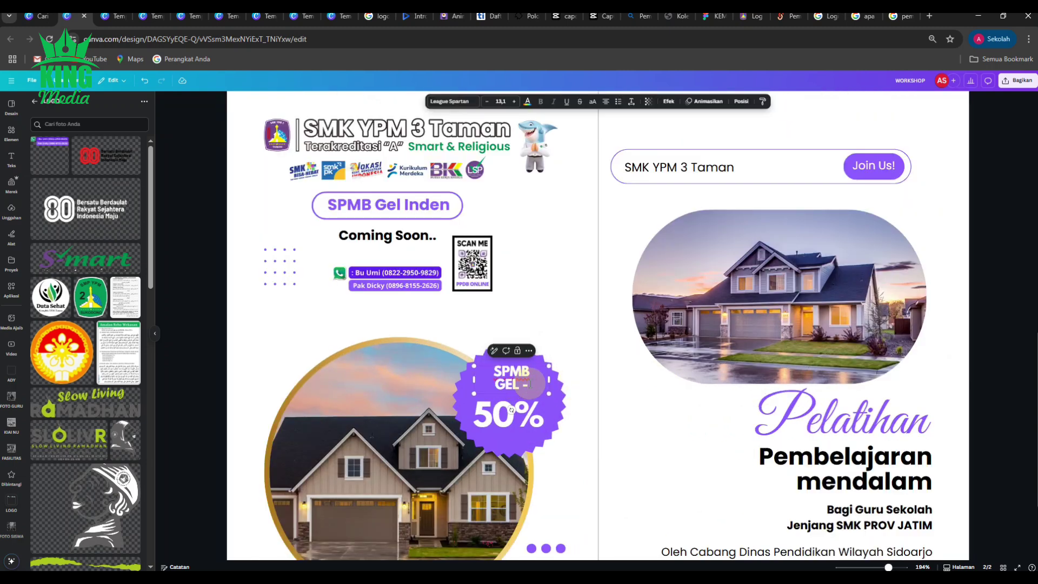
pyautogui.click(1015, 330)
# Increase the line spacing of the badge's "SPMB GEL -" text.
pyautogui.click(501, 369)
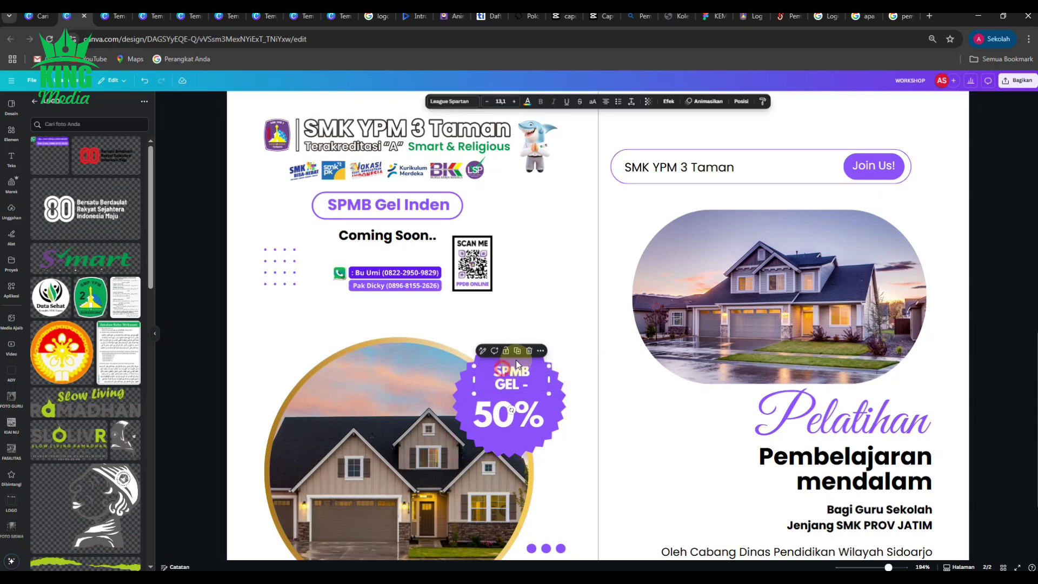
pyautogui.click(631, 102)
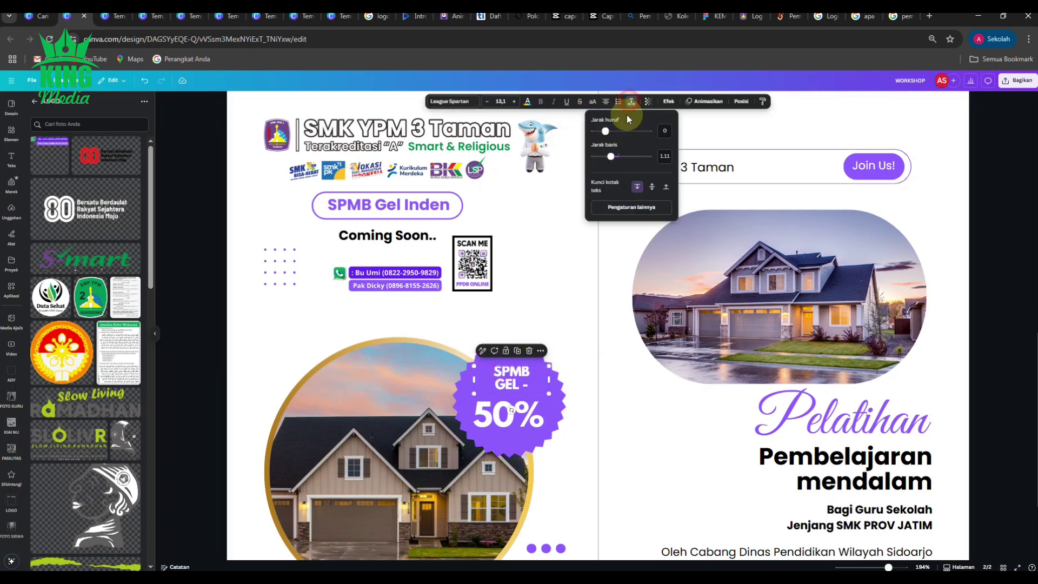
pyautogui.moveTo(610, 156); pyautogui.dragTo(617, 160)
# Replace the badge's "50%" with "INDEN" and fit it on a single line at font size 25 in a wider text box.
pyautogui.click(511, 414)
pyautogui.doubleClick(512, 422)
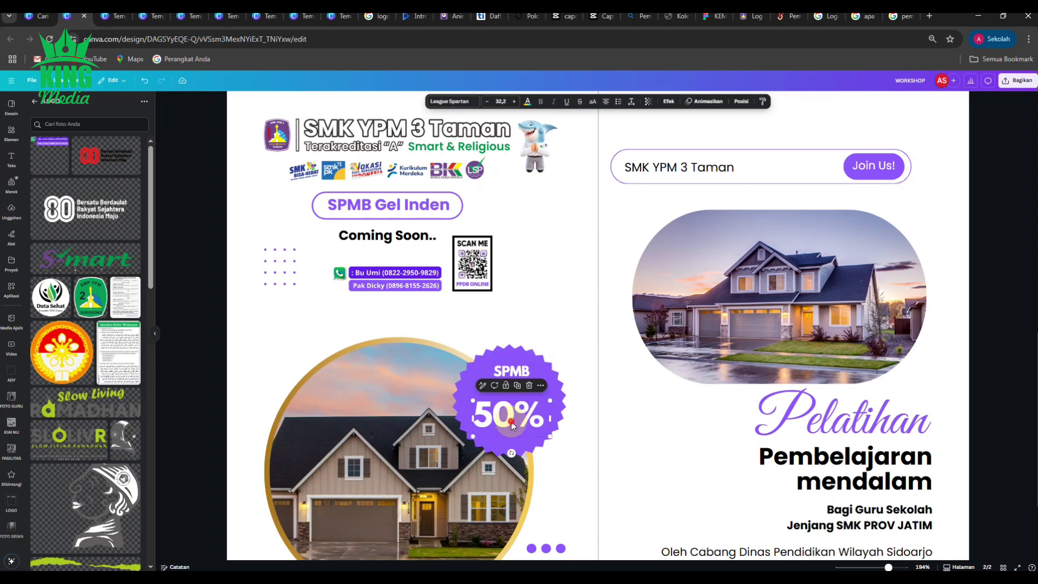
pyautogui.write('INDEN')
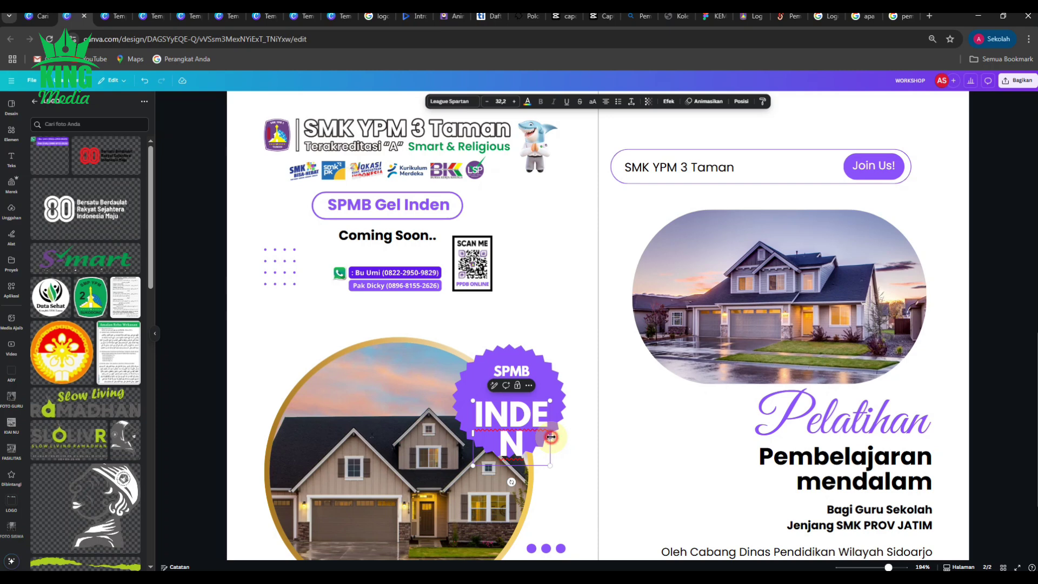
pyautogui.moveTo(551, 437)
pyautogui.mouseDown()
pyautogui.moveTo(572, 437)
pyautogui.moveTo(557, 433)
pyautogui.mouseUp()
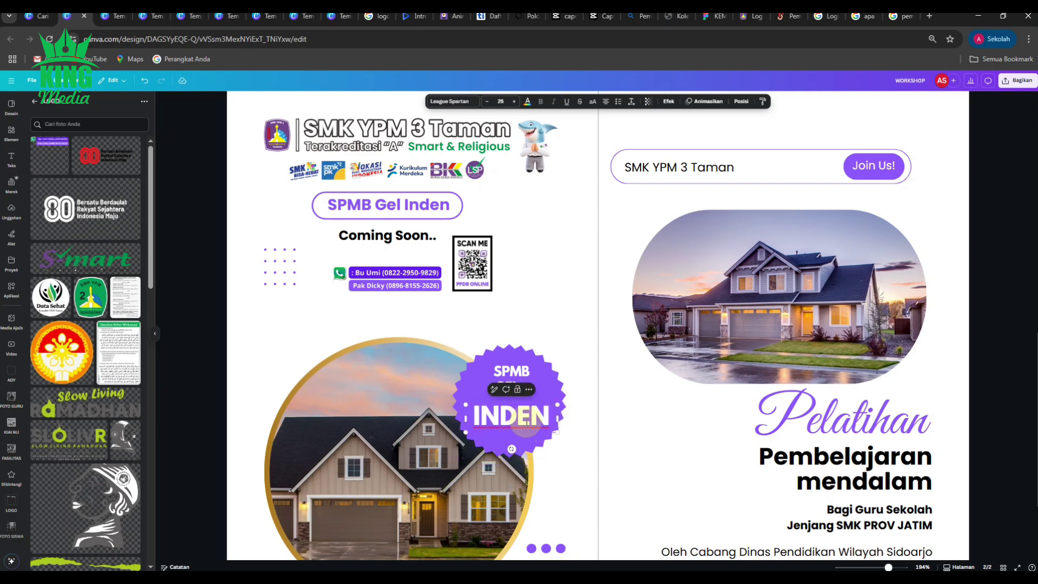
# Try shifting the badge's "SPMB GEL -" and "INDEN" texts down together, and undo the move.
pyautogui.scroll(5, 528, 424)
pyautogui.keyDown('shift'); pyautogui.click(498, 339); pyautogui.keyUp('shift')
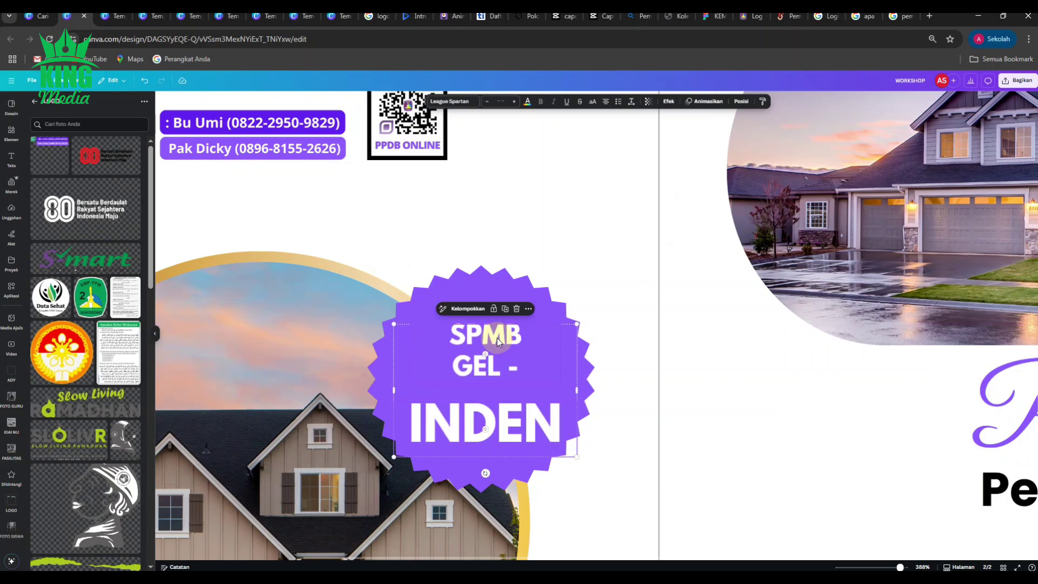
pyautogui.hotkey('ctrl', 'z')
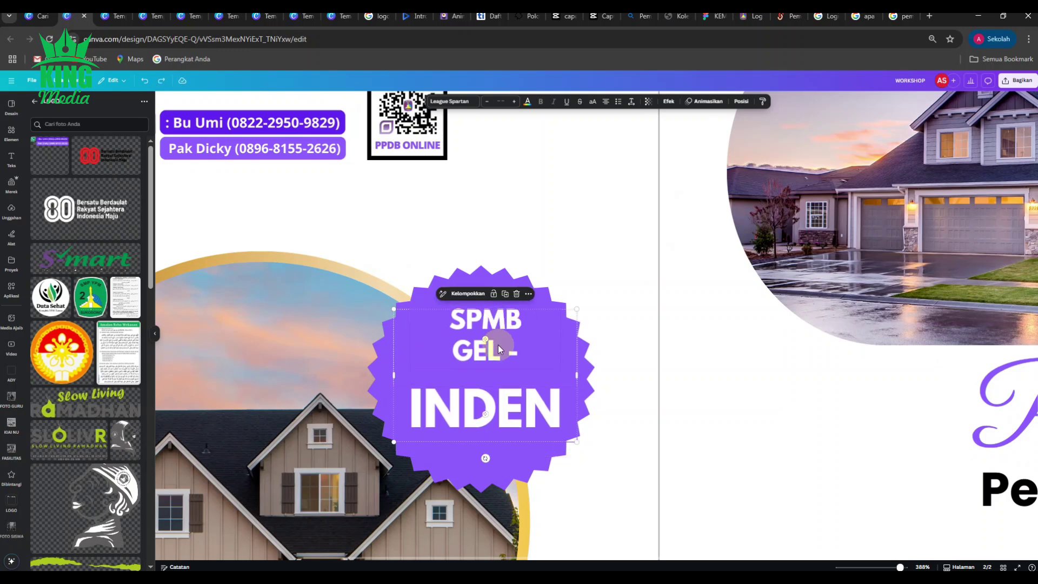
pyautogui.scroll(-3, 498, 345)
pyautogui.click(283, 335)
# Move the badge's "SPMB GEL -" text down closer to "INDEN" and set its font size to 15.1.
pyautogui.scroll(2, 574, 379)
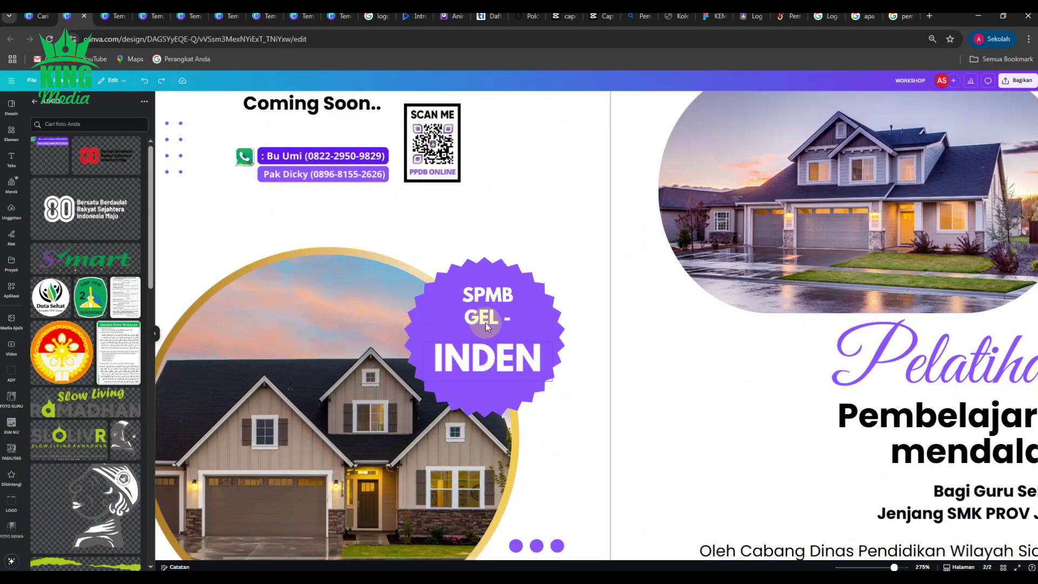
pyautogui.moveTo(486, 326); pyautogui.dragTo(484, 329)
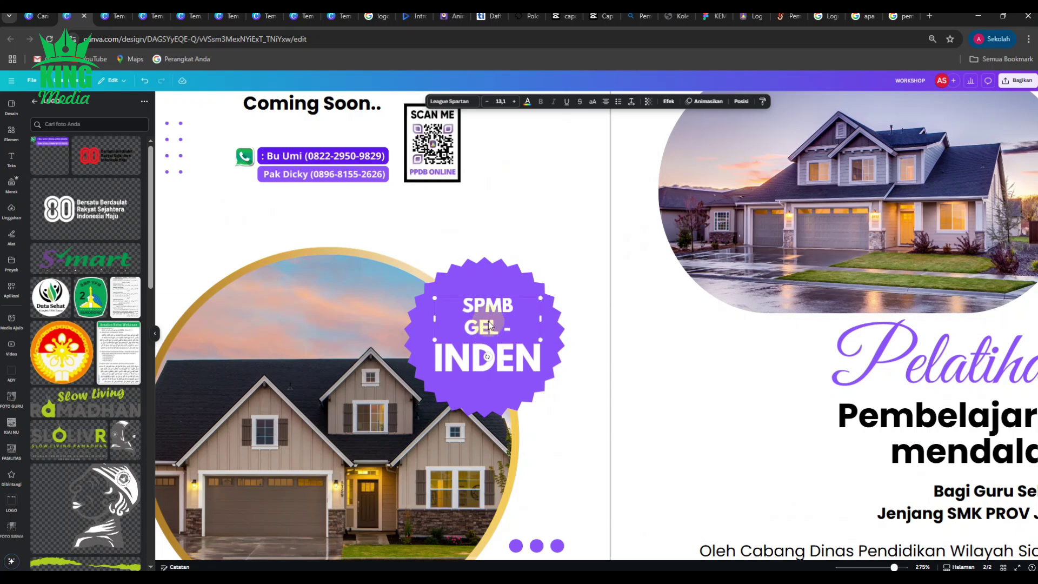
pyautogui.click(513, 101)
pyautogui.click(514, 102)
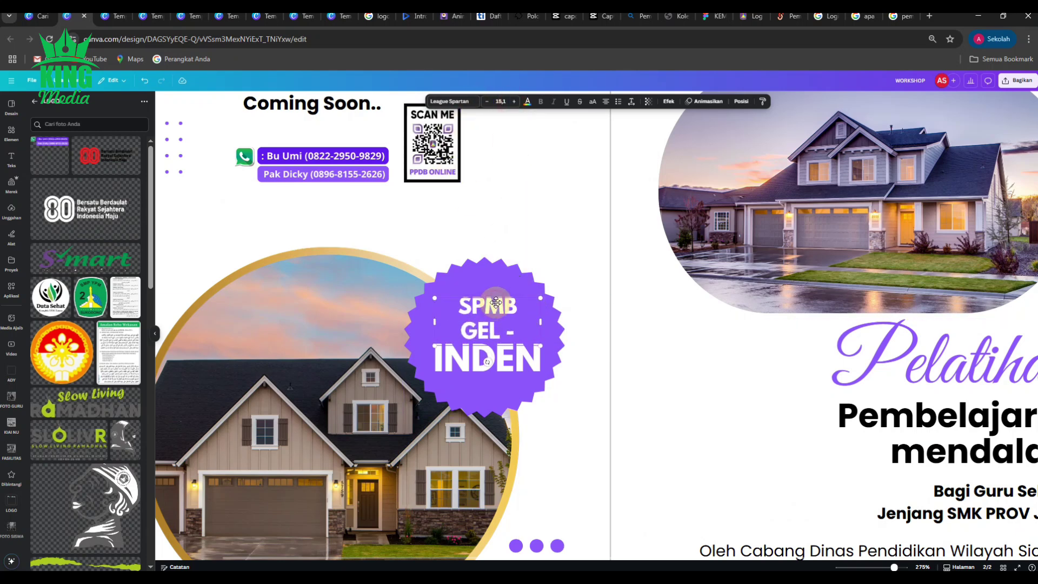
pyautogui.scroll(-3, 468, 326)
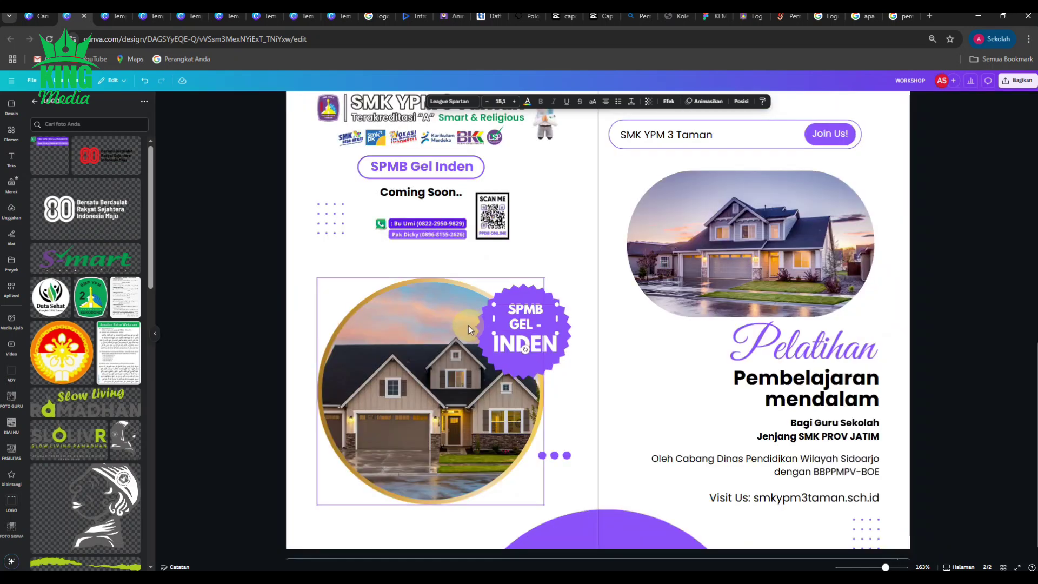
pyautogui.scroll(-2, 468, 325)
pyautogui.click(258, 317)
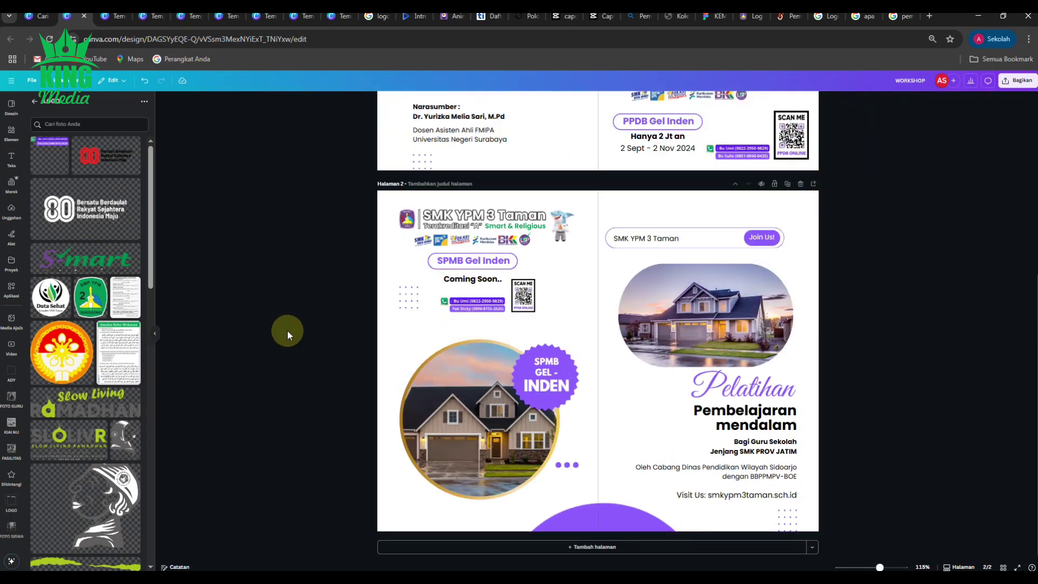
# Delete the house photos from the gold-ringed circular frame and the rounded frame on page 2.
pyautogui.click(479, 438)
pyautogui.press('Delete')
pyautogui.press('Tab')
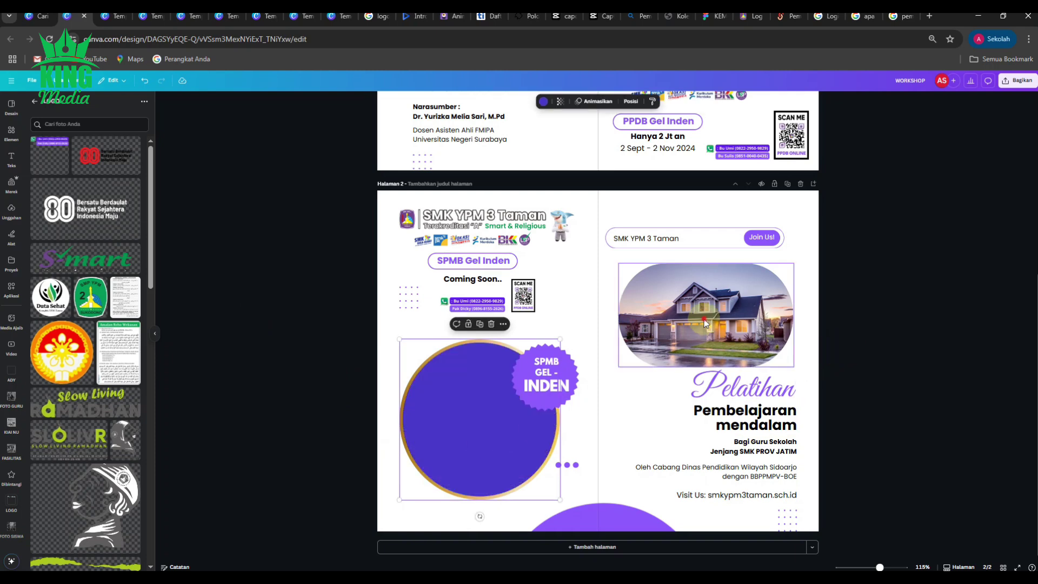
pyautogui.press('Delete')
pyautogui.click(893, 328)
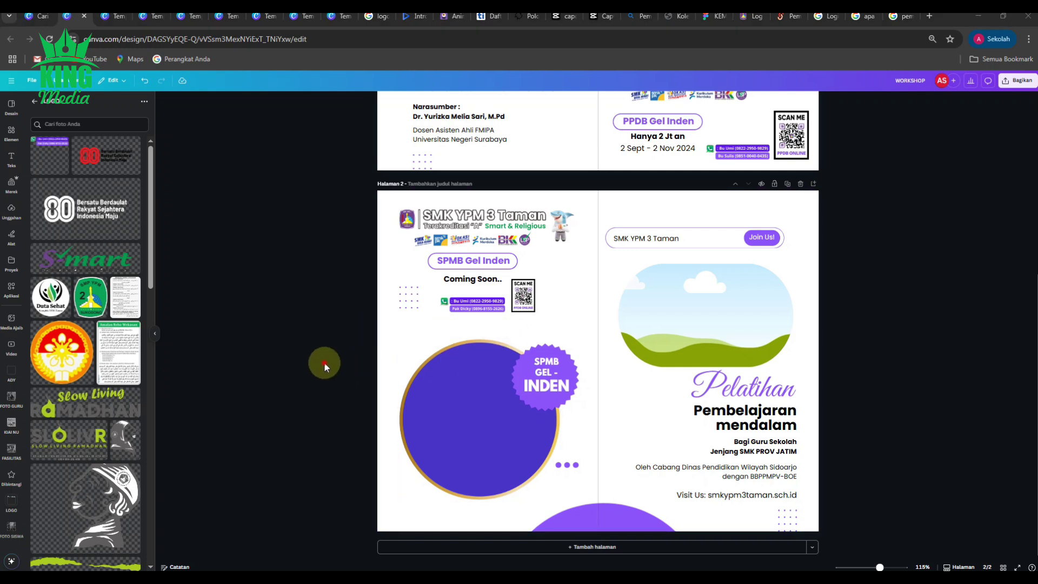
# Add a circular frame and fit it inside the gold ring on page 2, about 3.84 inches in diameter.
pyautogui.click(13, 133)
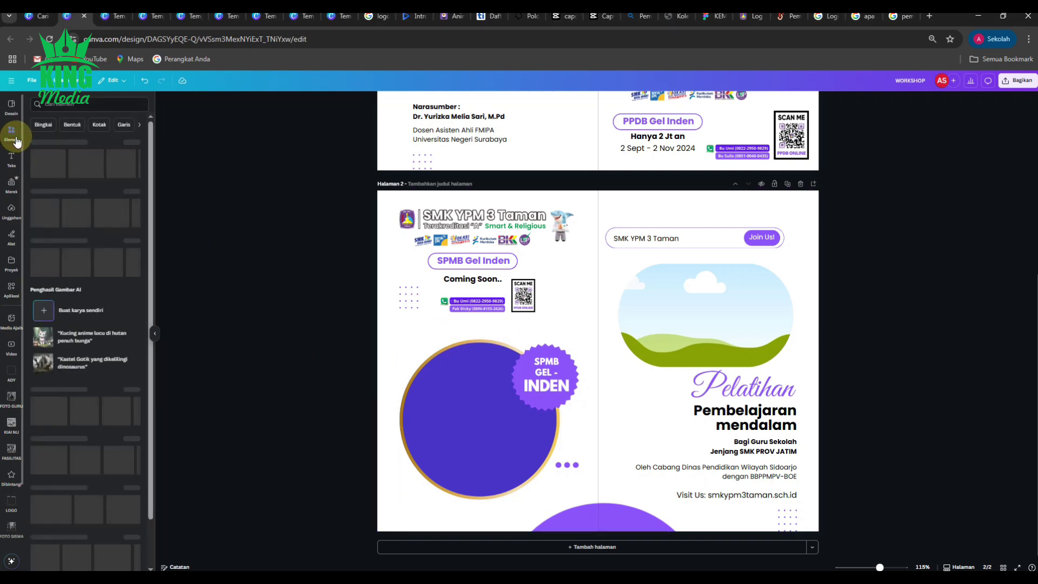
pyautogui.scroll(-8, 71, 246)
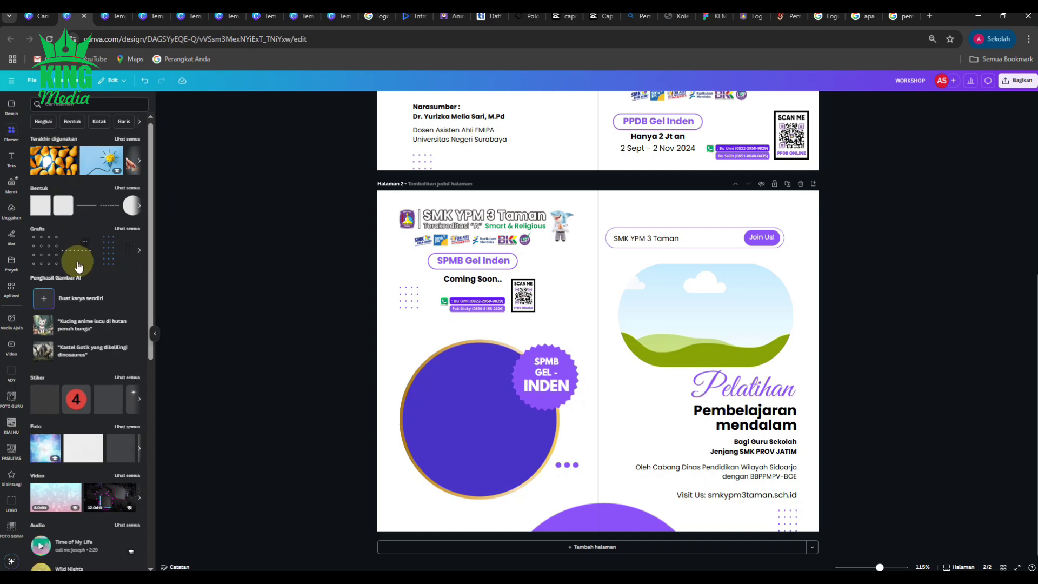
pyautogui.scroll(-1, 79, 270)
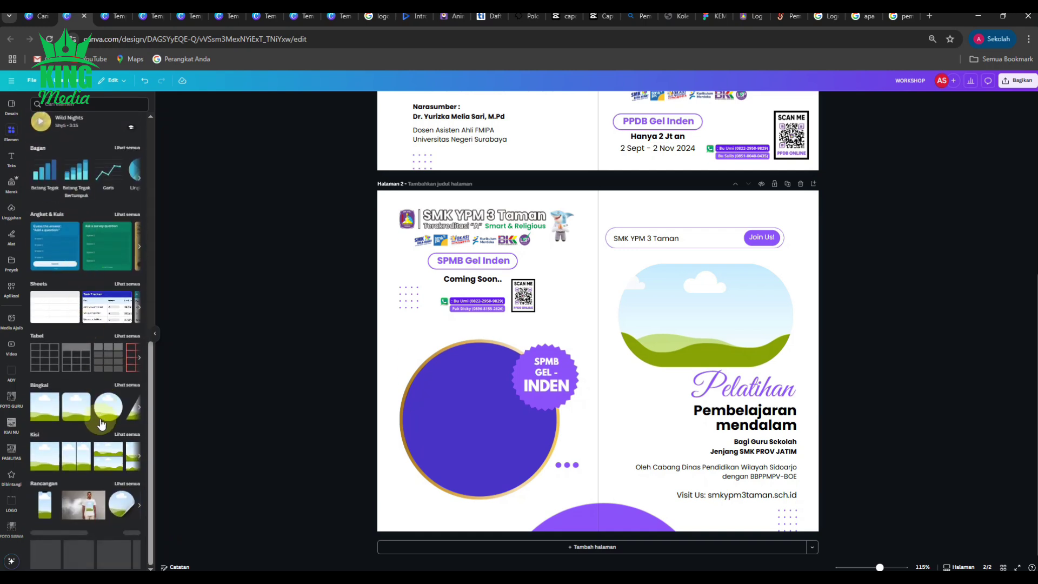
pyautogui.click(110, 412)
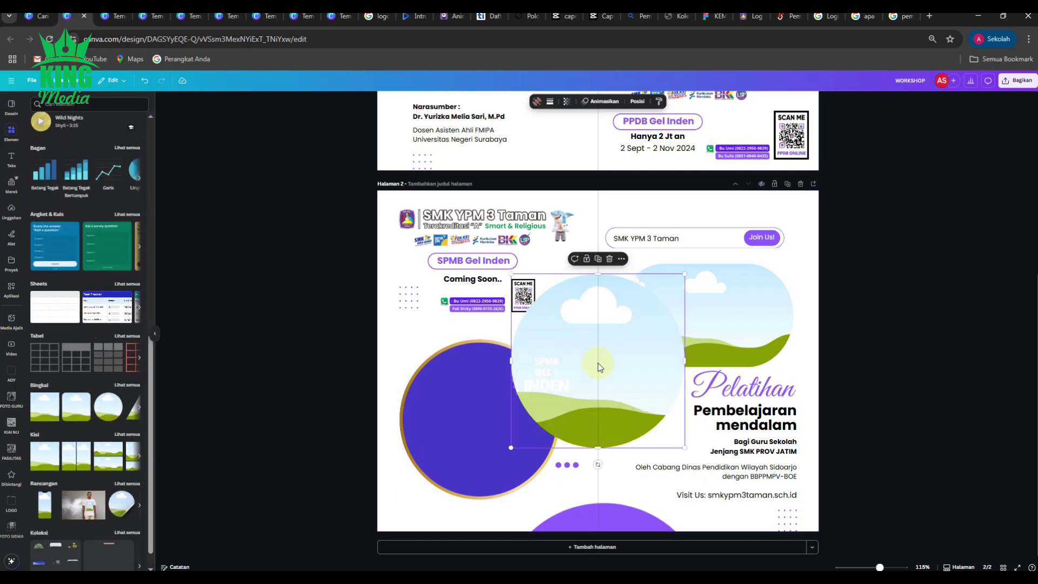
pyautogui.moveTo(621, 359); pyautogui.dragTo(504, 416)
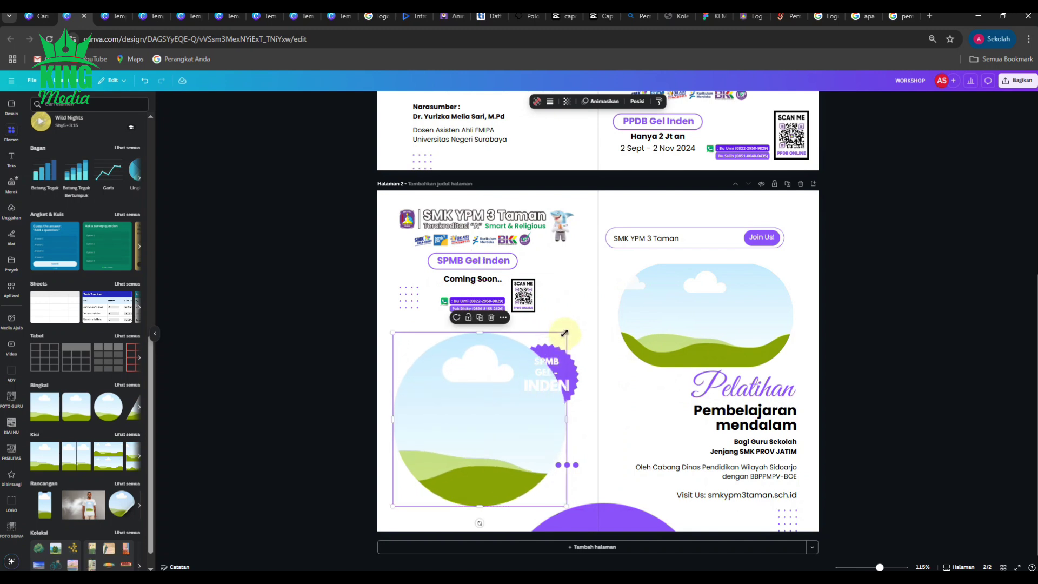
pyautogui.moveTo(565, 333); pyautogui.dragTo(552, 341)
# Send the new circular frame backward so it sits behind the purple "SPMB GEL - INDEN" badge.
pyautogui.scroll(5, 392, 424)
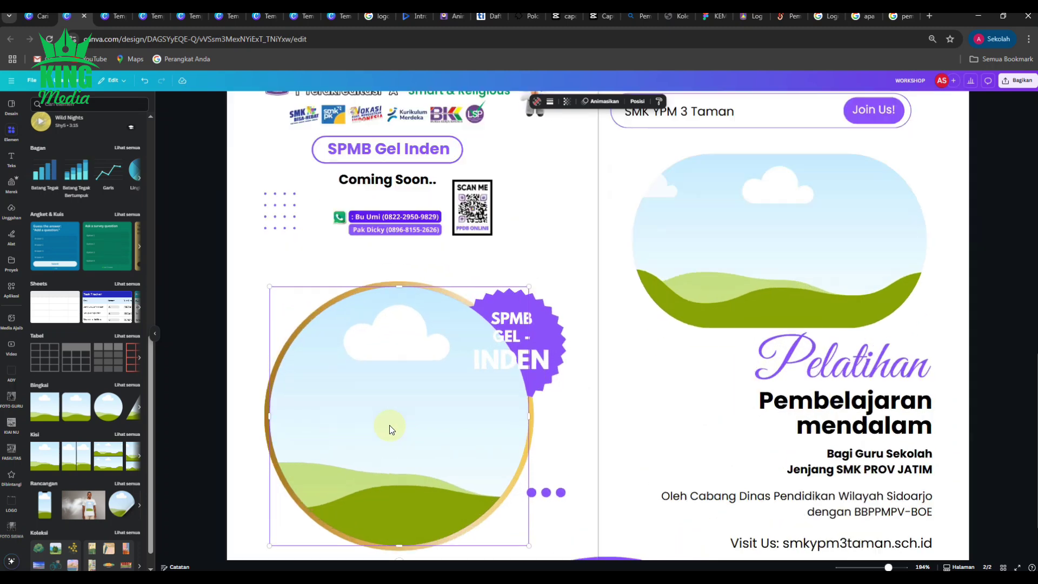
pyautogui.click(637, 101)
pyautogui.click(106, 139)
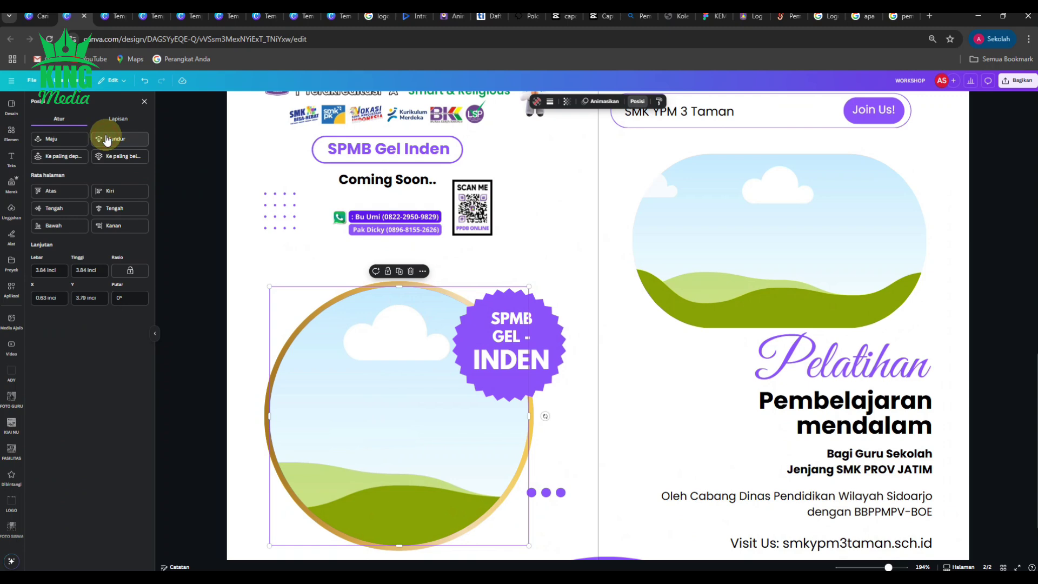
pyautogui.scroll(-5, 186, 367)
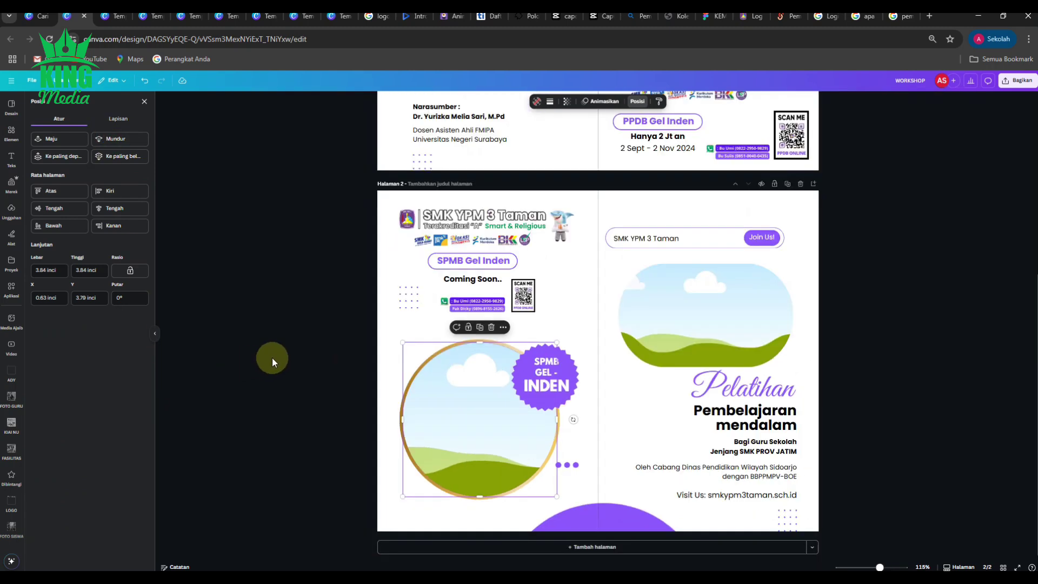
pyautogui.click(290, 352)
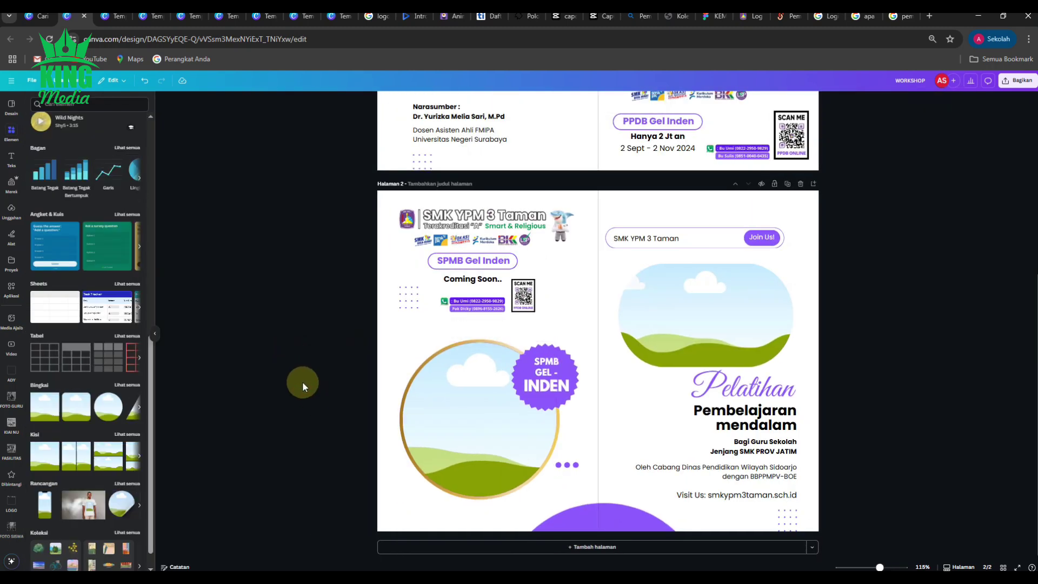
# Fill the gold-ringed circular frame with the uploaded photo of the seated training audience facing the projector.
pyautogui.click(11, 210)
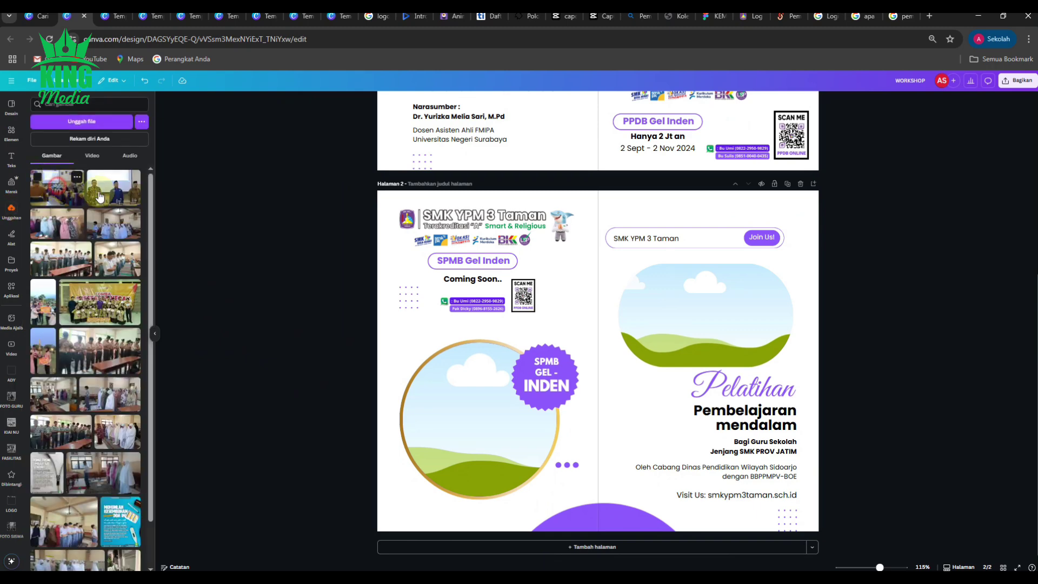
pyautogui.moveTo(664, 322); pyautogui.dragTo(465, 404)
pyautogui.doubleClick(466, 416)
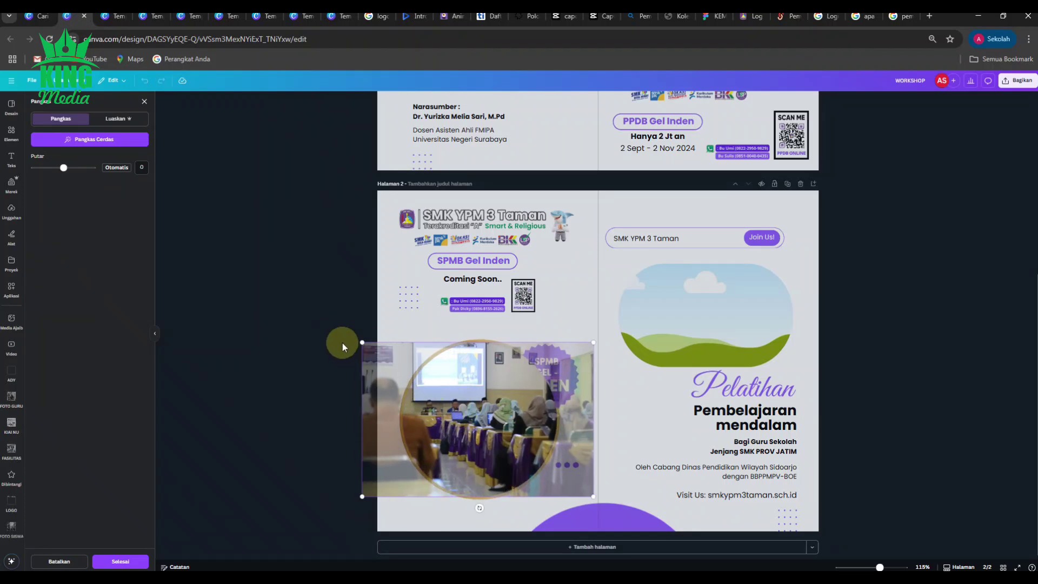
pyautogui.click(324, 331)
# Fill the rounded frame above "Pelatihan" with the uploaded photo of three men standing before the projection screen.
pyautogui.click(115, 190)
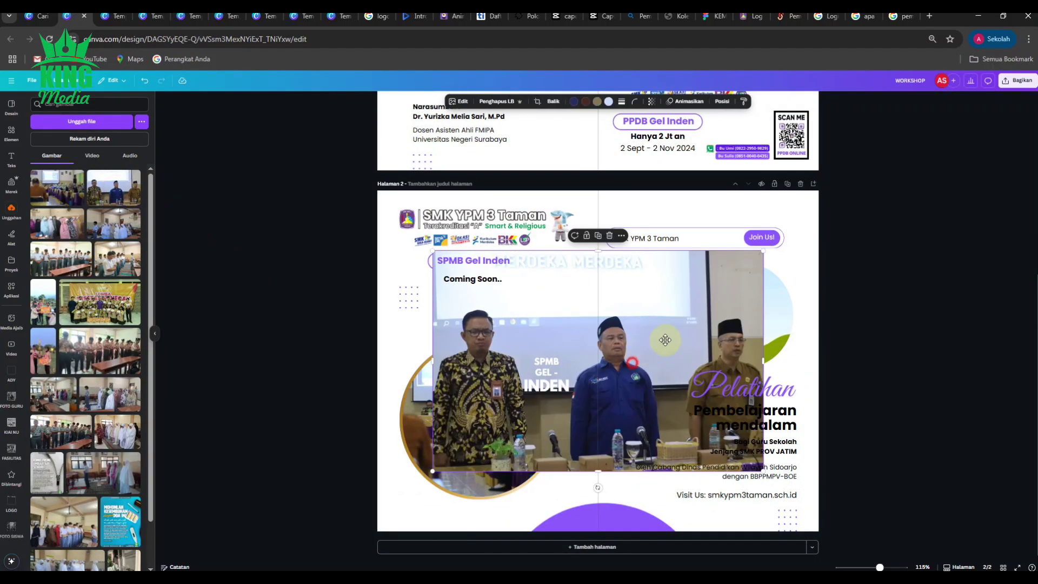
pyautogui.moveTo(665, 340); pyautogui.dragTo(702, 328)
pyautogui.click(912, 362)
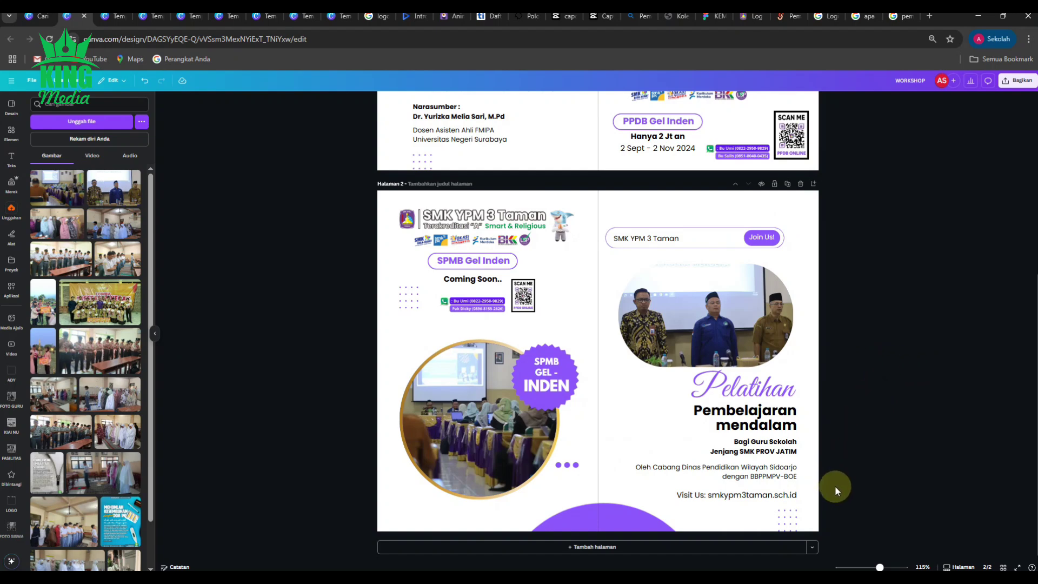
# Shift the text block from "Pelatihan" to the website line, together with the dot pattern, slightly left under the rounded photo.
pyautogui.scroll(3, 834, 485)
pyautogui.moveTo(988, 337); pyautogui.dragTo(835, 537)
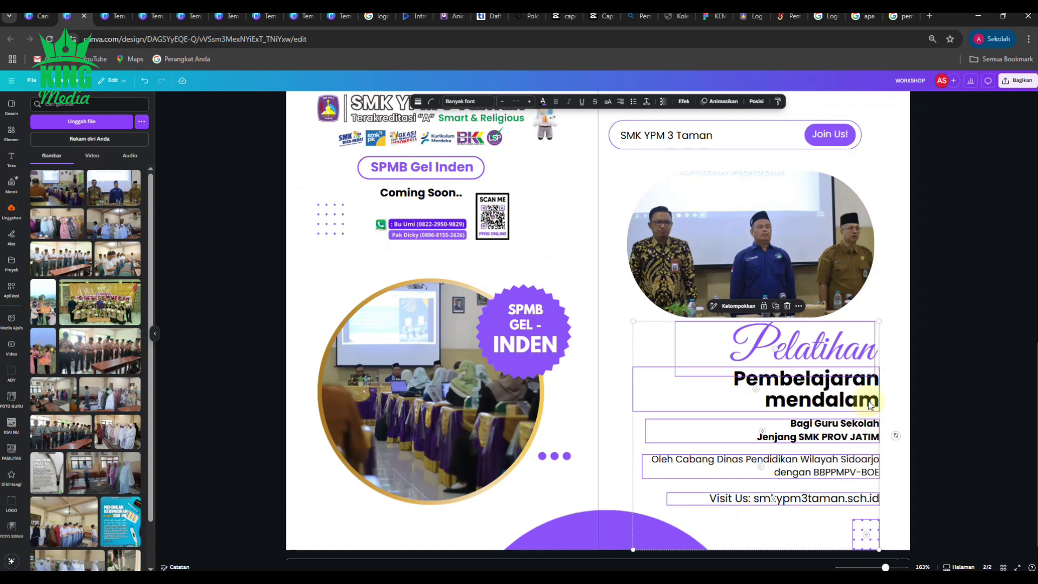
pyautogui.moveTo(868, 404); pyautogui.dragTo(864, 400)
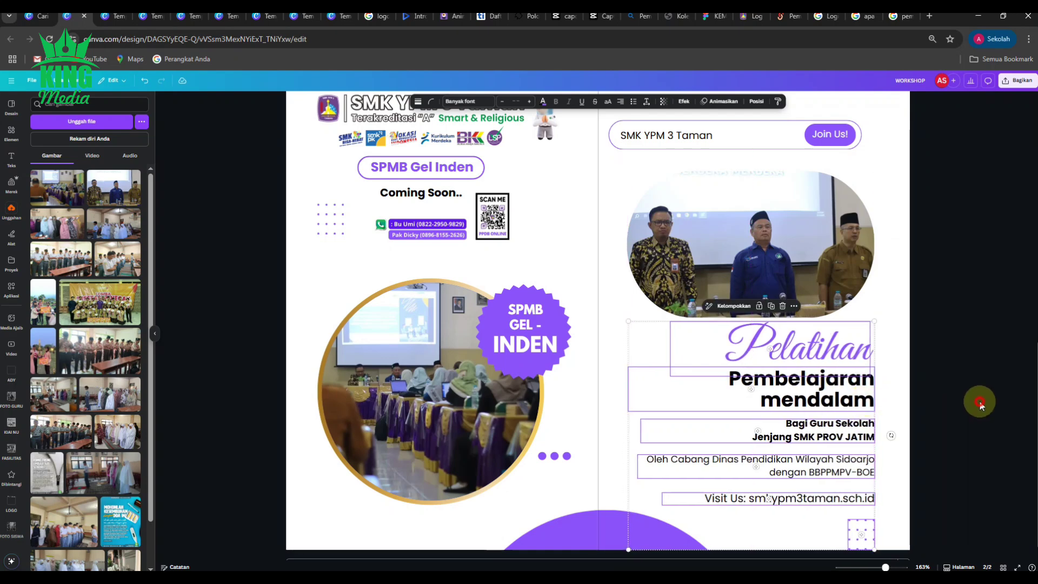
pyautogui.click(981, 404)
pyautogui.scroll(-5, 925, 414)
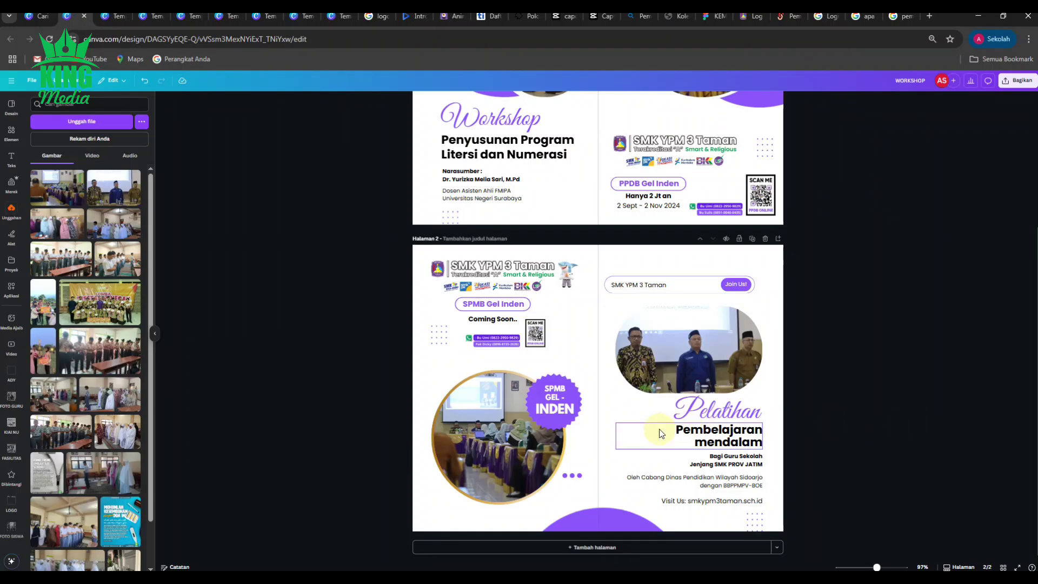
pyautogui.scroll(4, 659, 432)
pyautogui.scroll(-2, 659, 433)
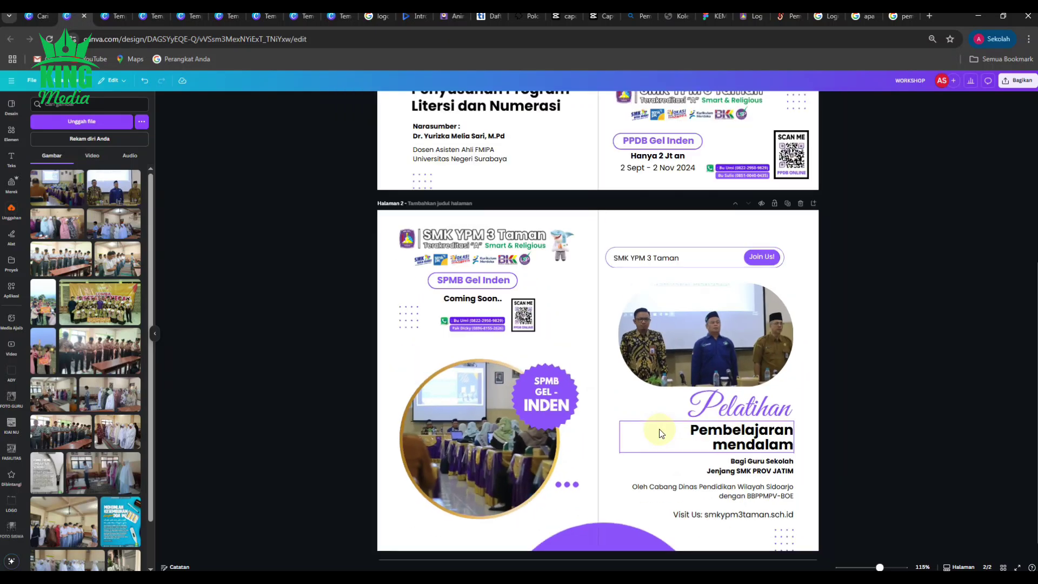
pyautogui.click(863, 357)
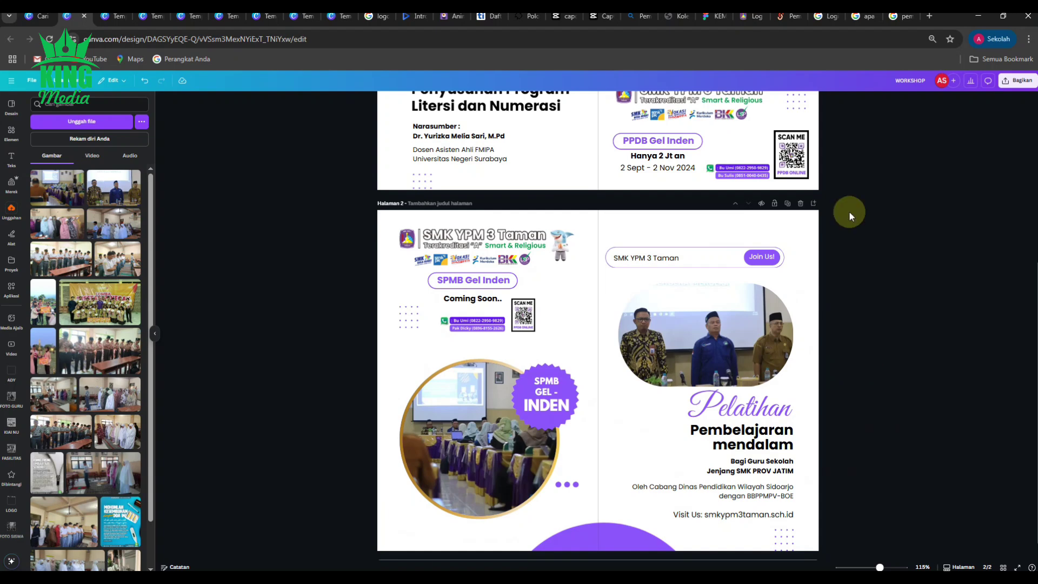
pyautogui.scroll(-2, 811, 238)
pyautogui.scroll(4, 802, 247)
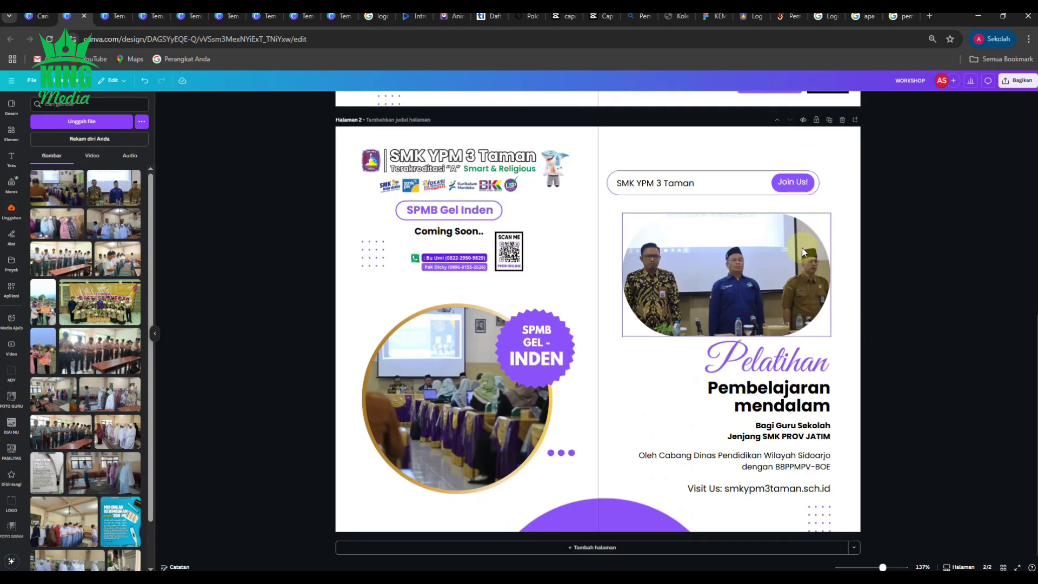
# Download only the current page, page 2, as a JPG.
pyautogui.click(1018, 80)
pyautogui.click(908, 233)
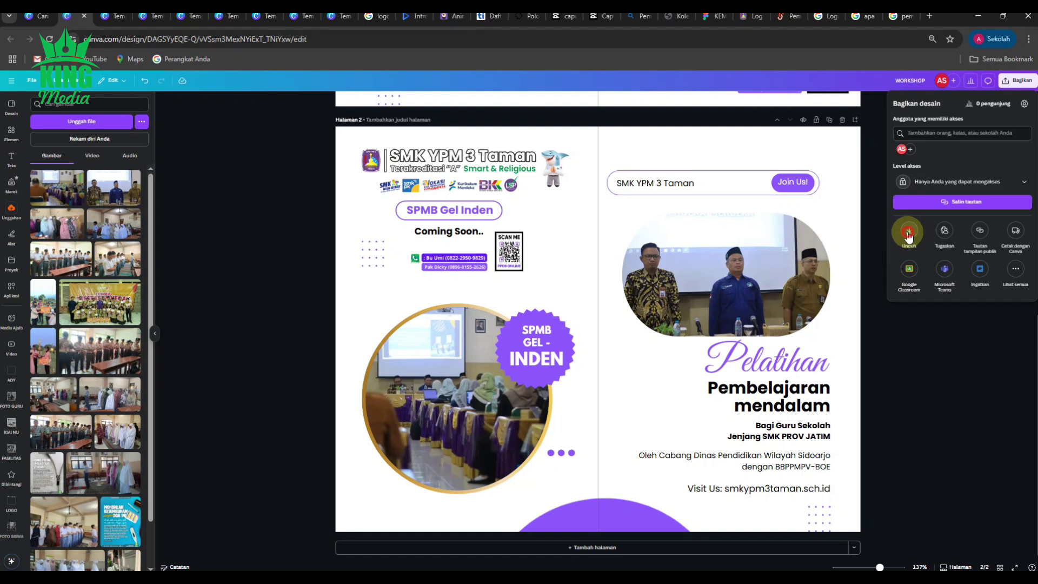
pyautogui.click(987, 133)
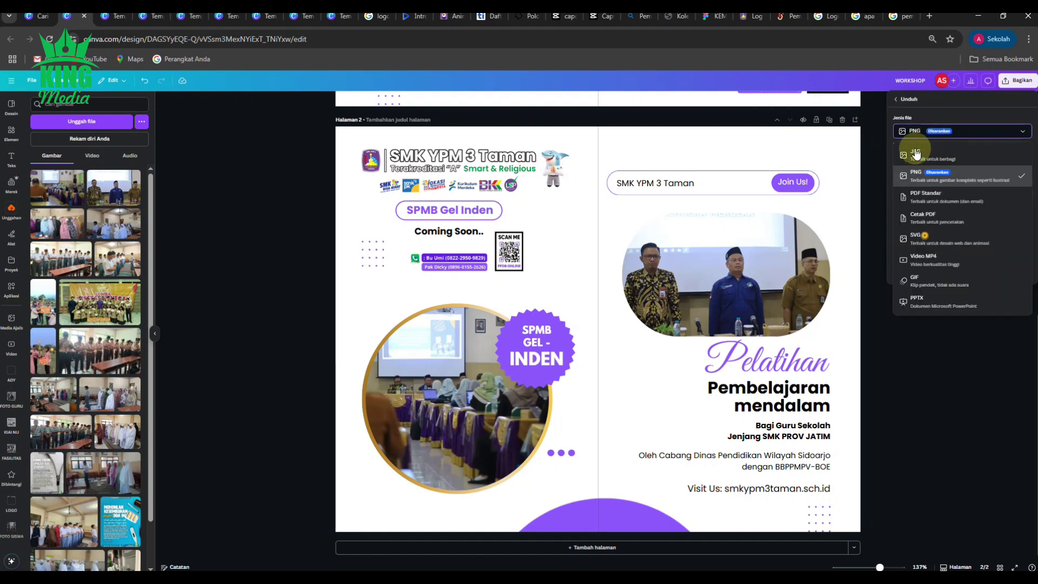
pyautogui.click(915, 153)
pyautogui.click(1021, 241)
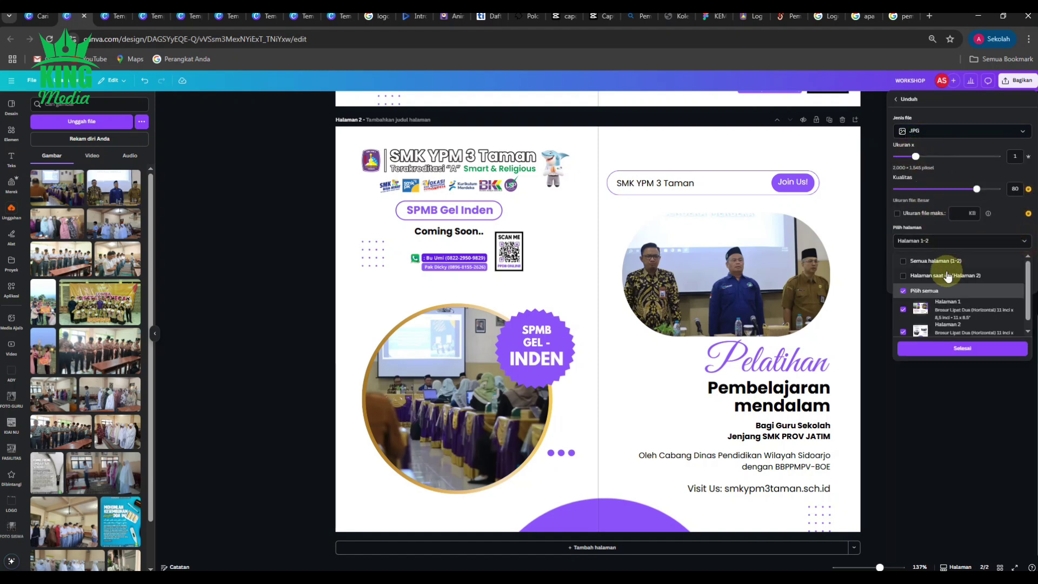
pyautogui.click(936, 277)
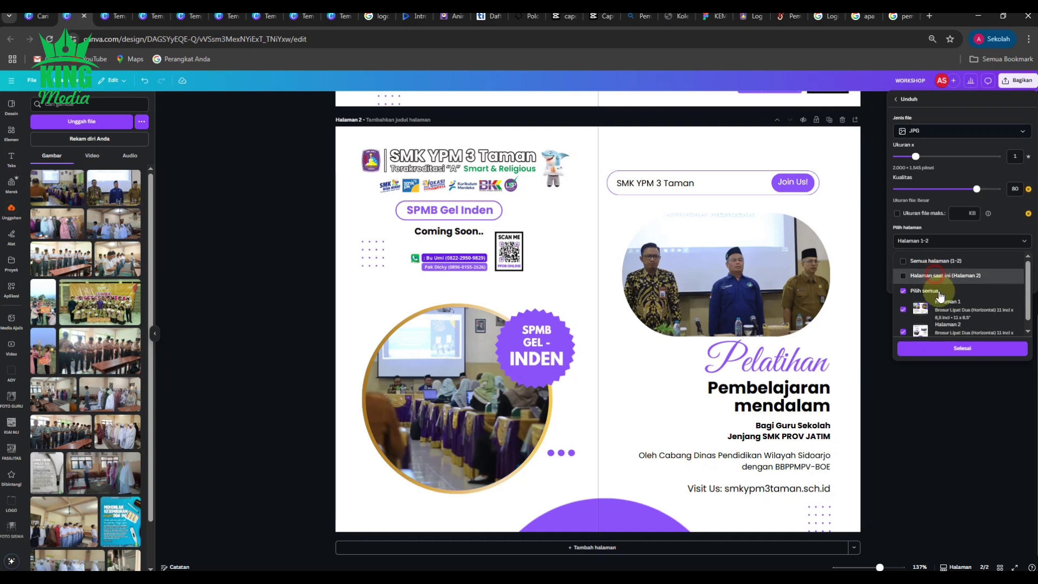
pyautogui.click(966, 348)
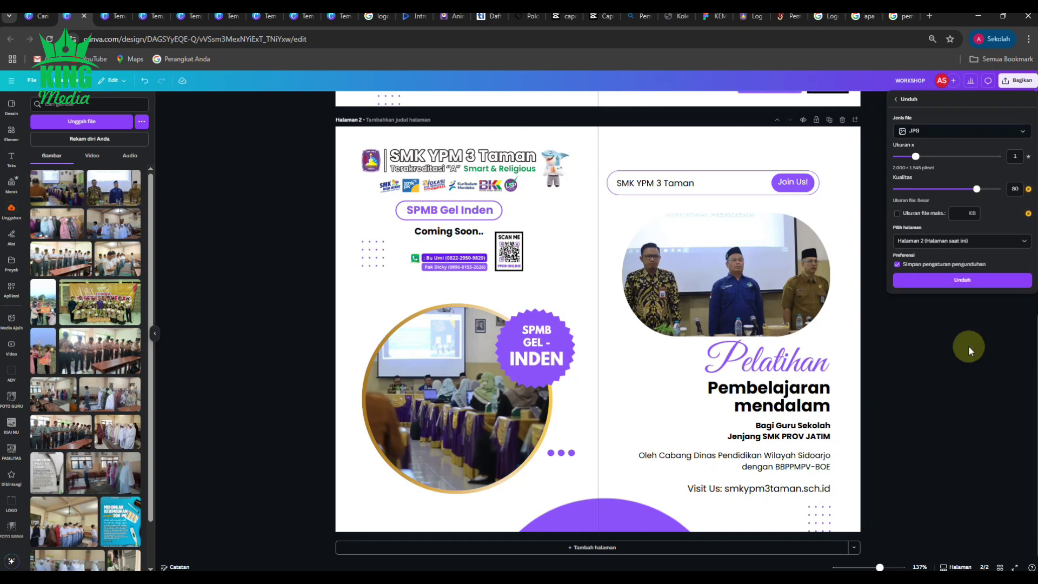
pyautogui.click(968, 279)
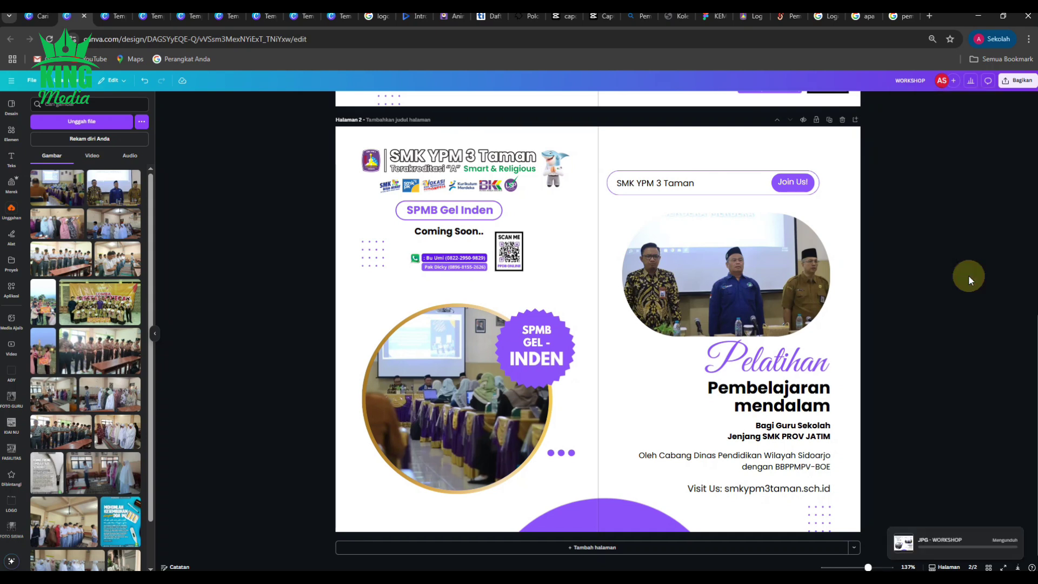